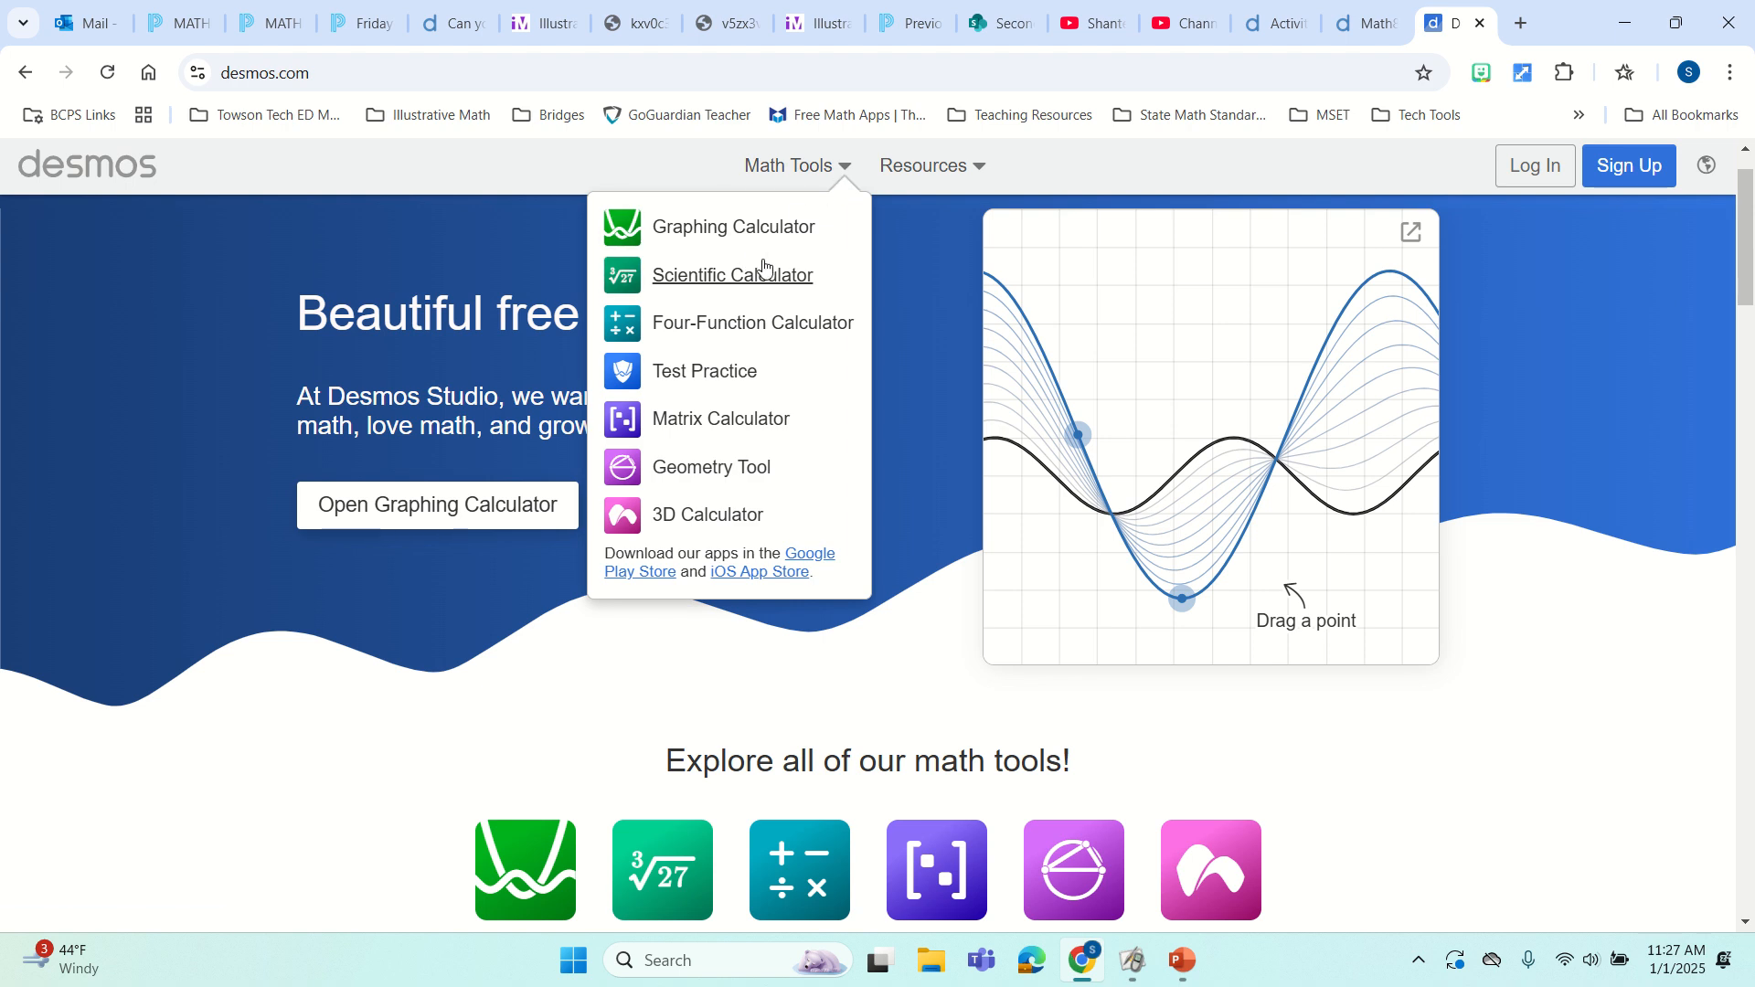
Open the Graphing Calculator with a blank graph and dismiss the prompt to log in or sign up.
left_click(678, 238)
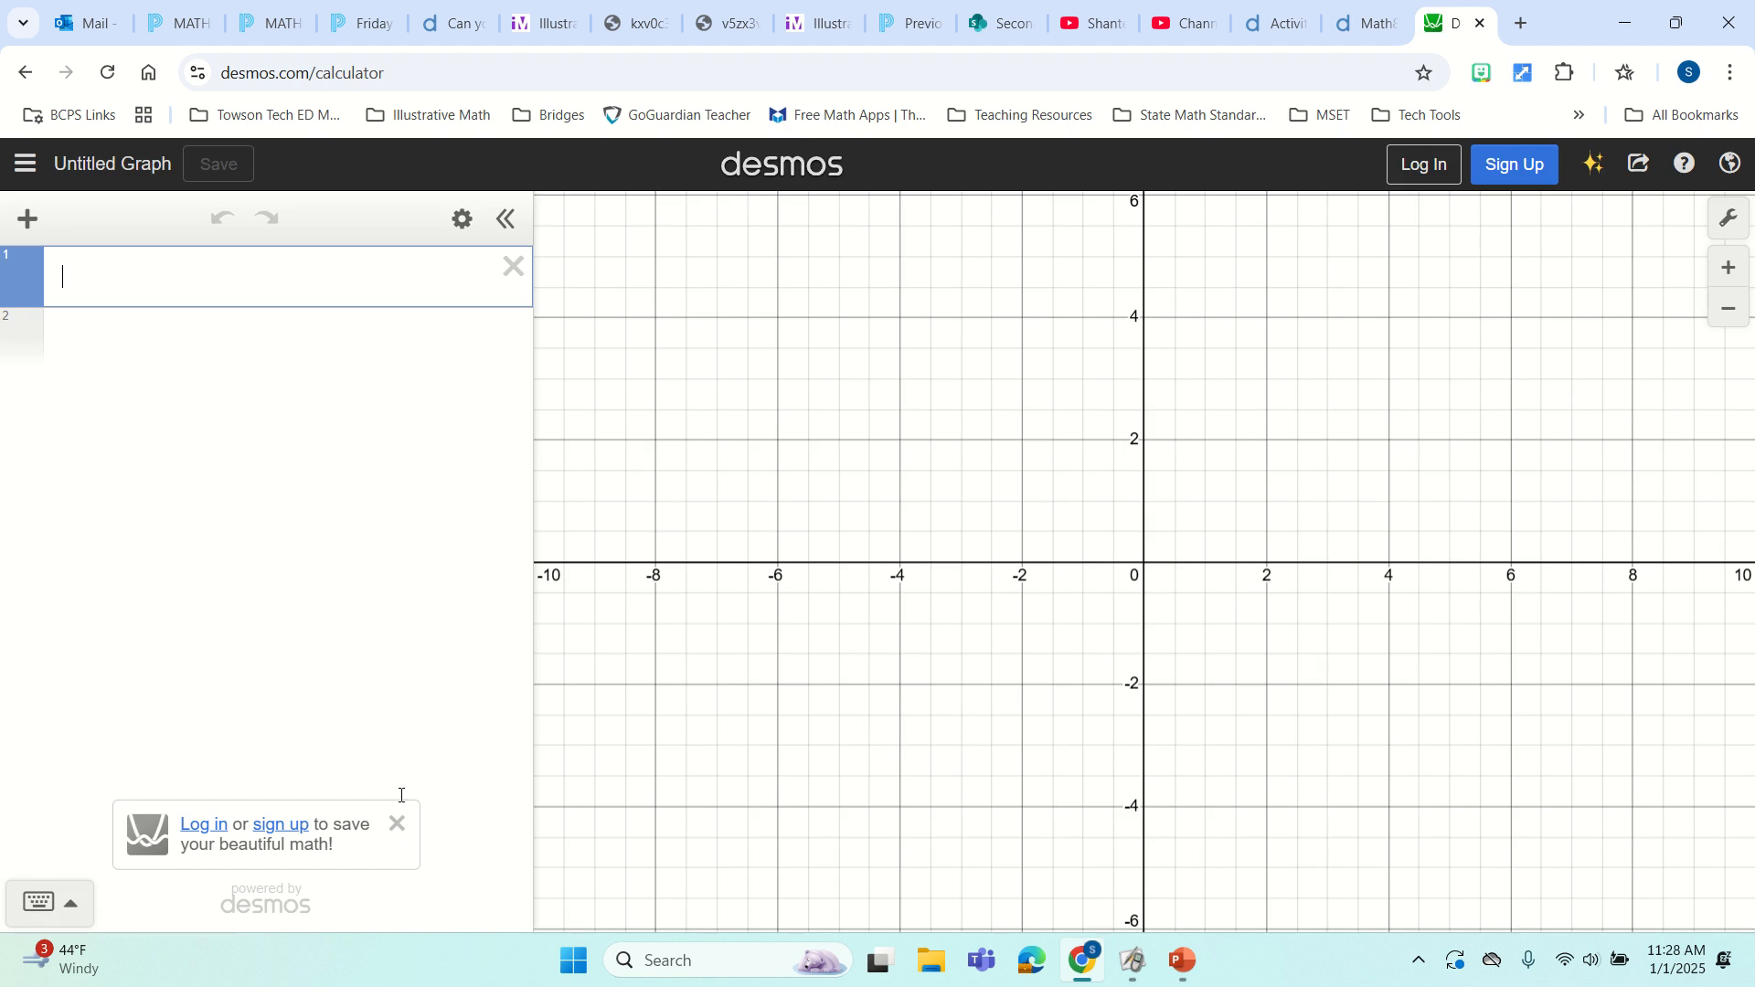
left_click(396, 824)
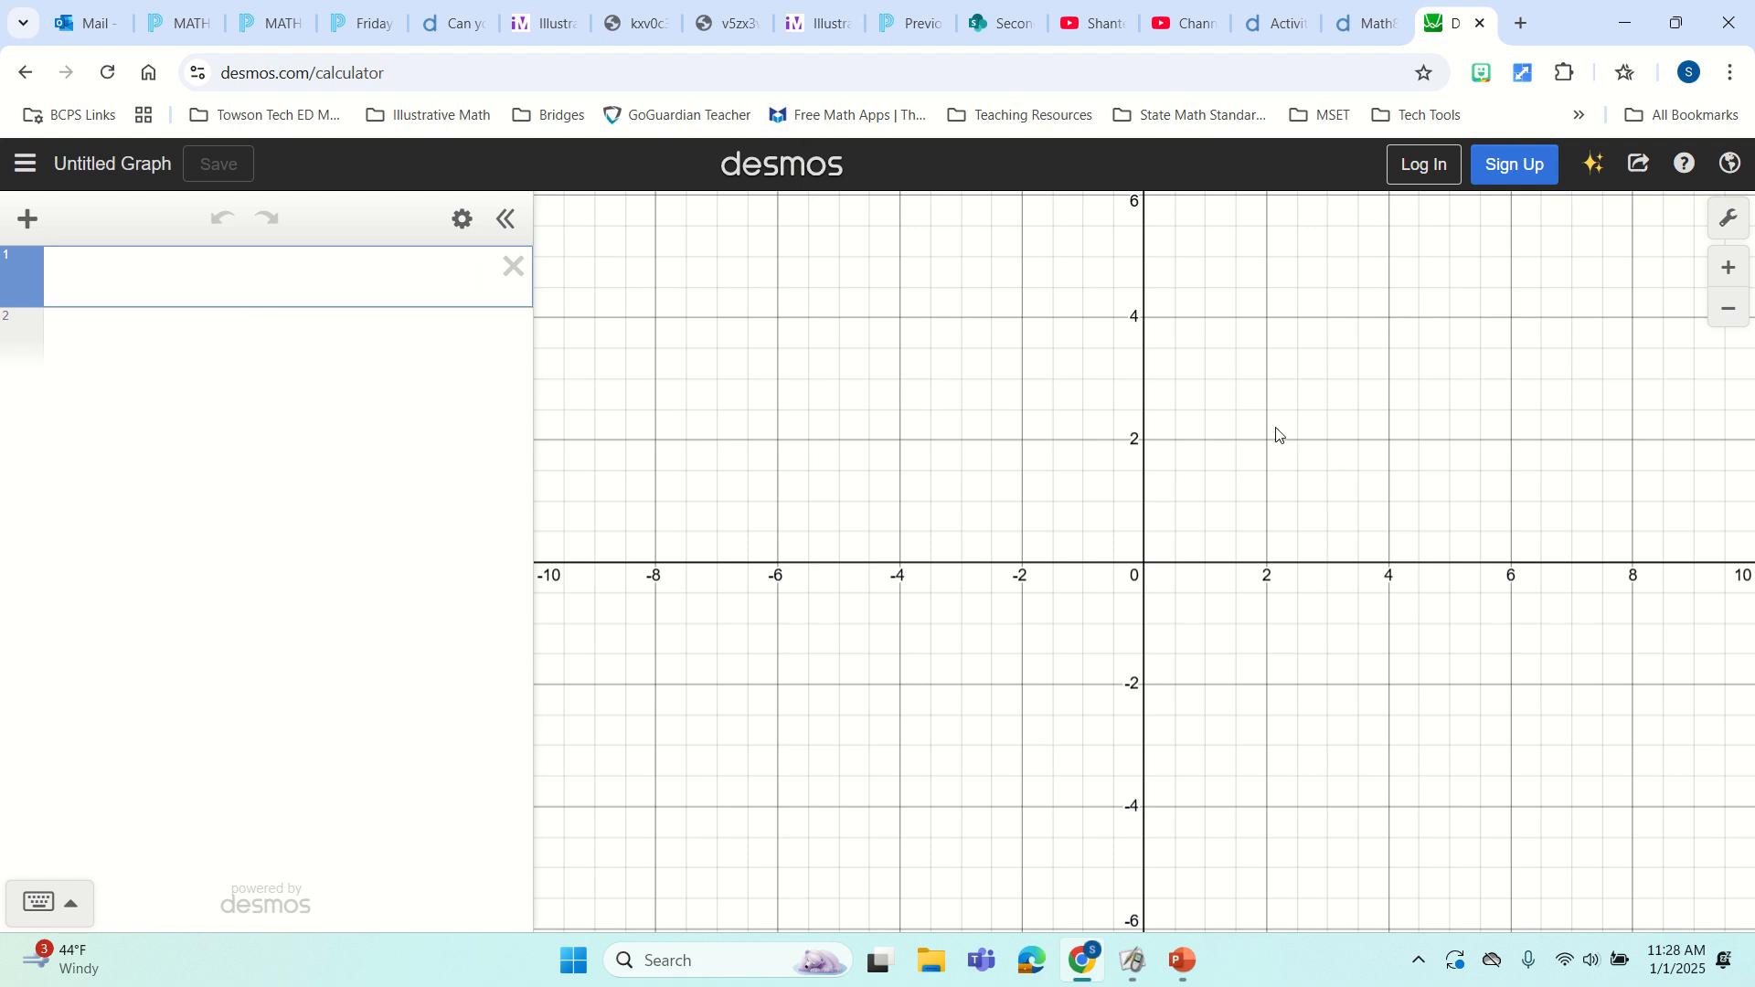
Explore the empty coordinate plane at different positions and zoom levels, and look over the graph settings for grid and axes.
left_click_drag(1380, 437, 1307, 545)
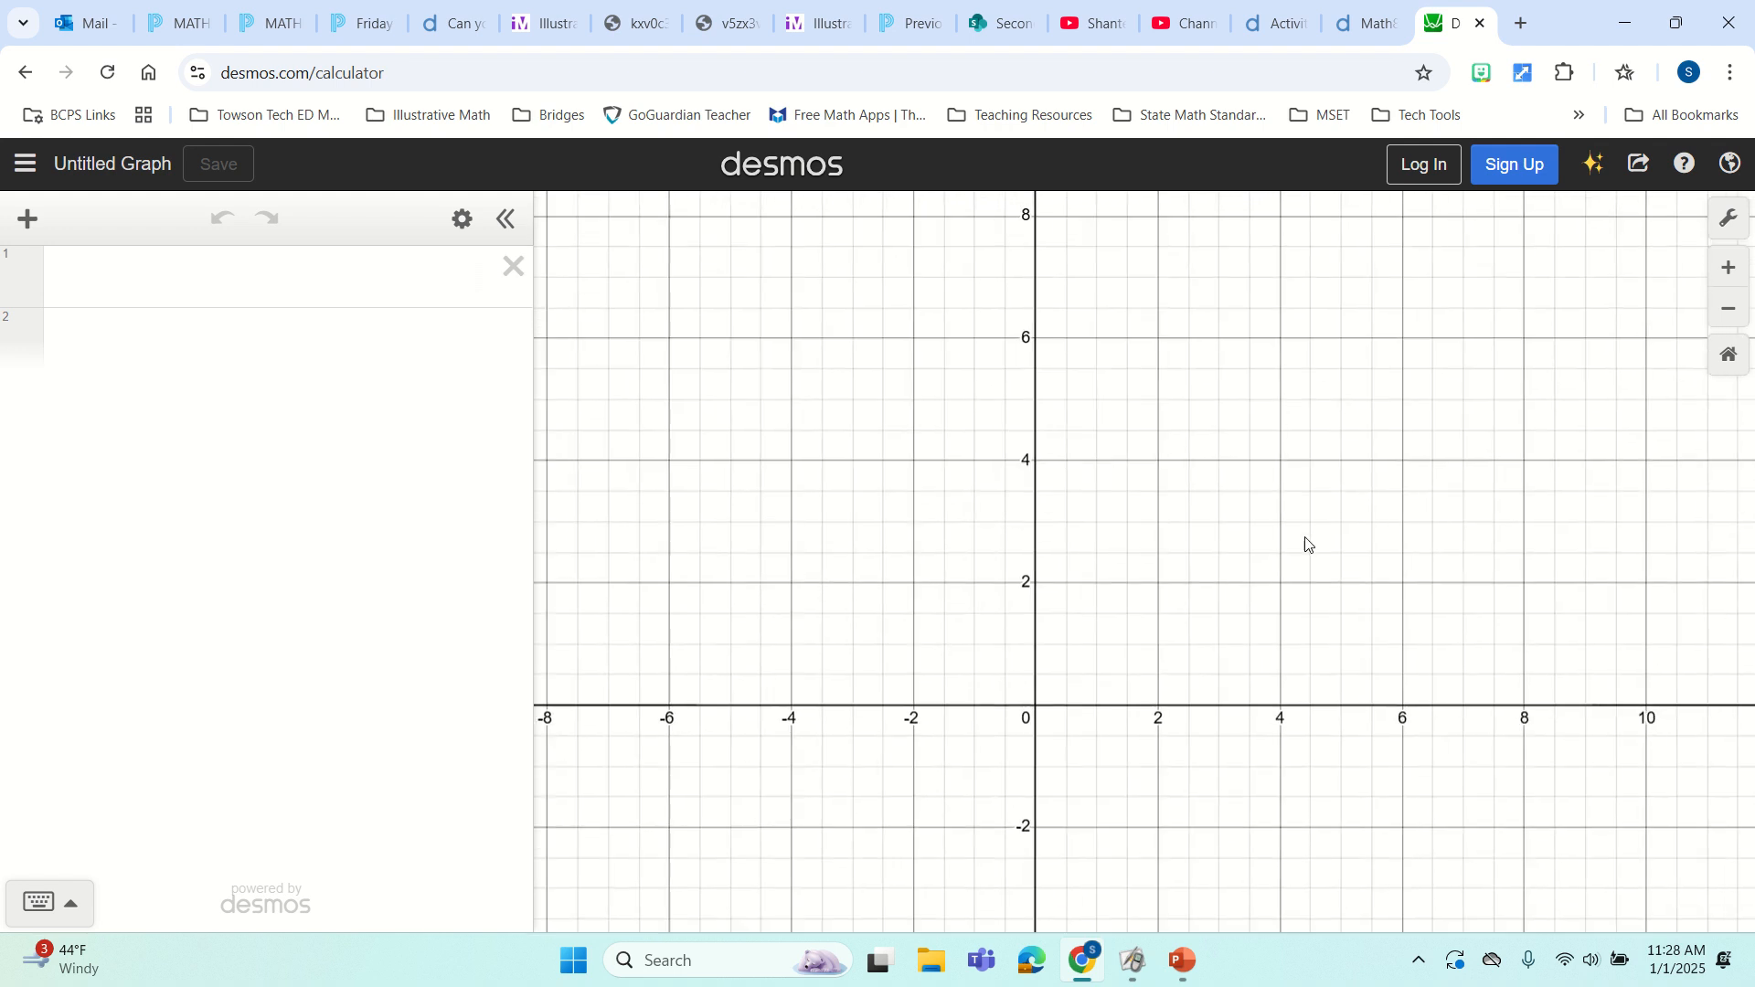
left_click(1725, 312)
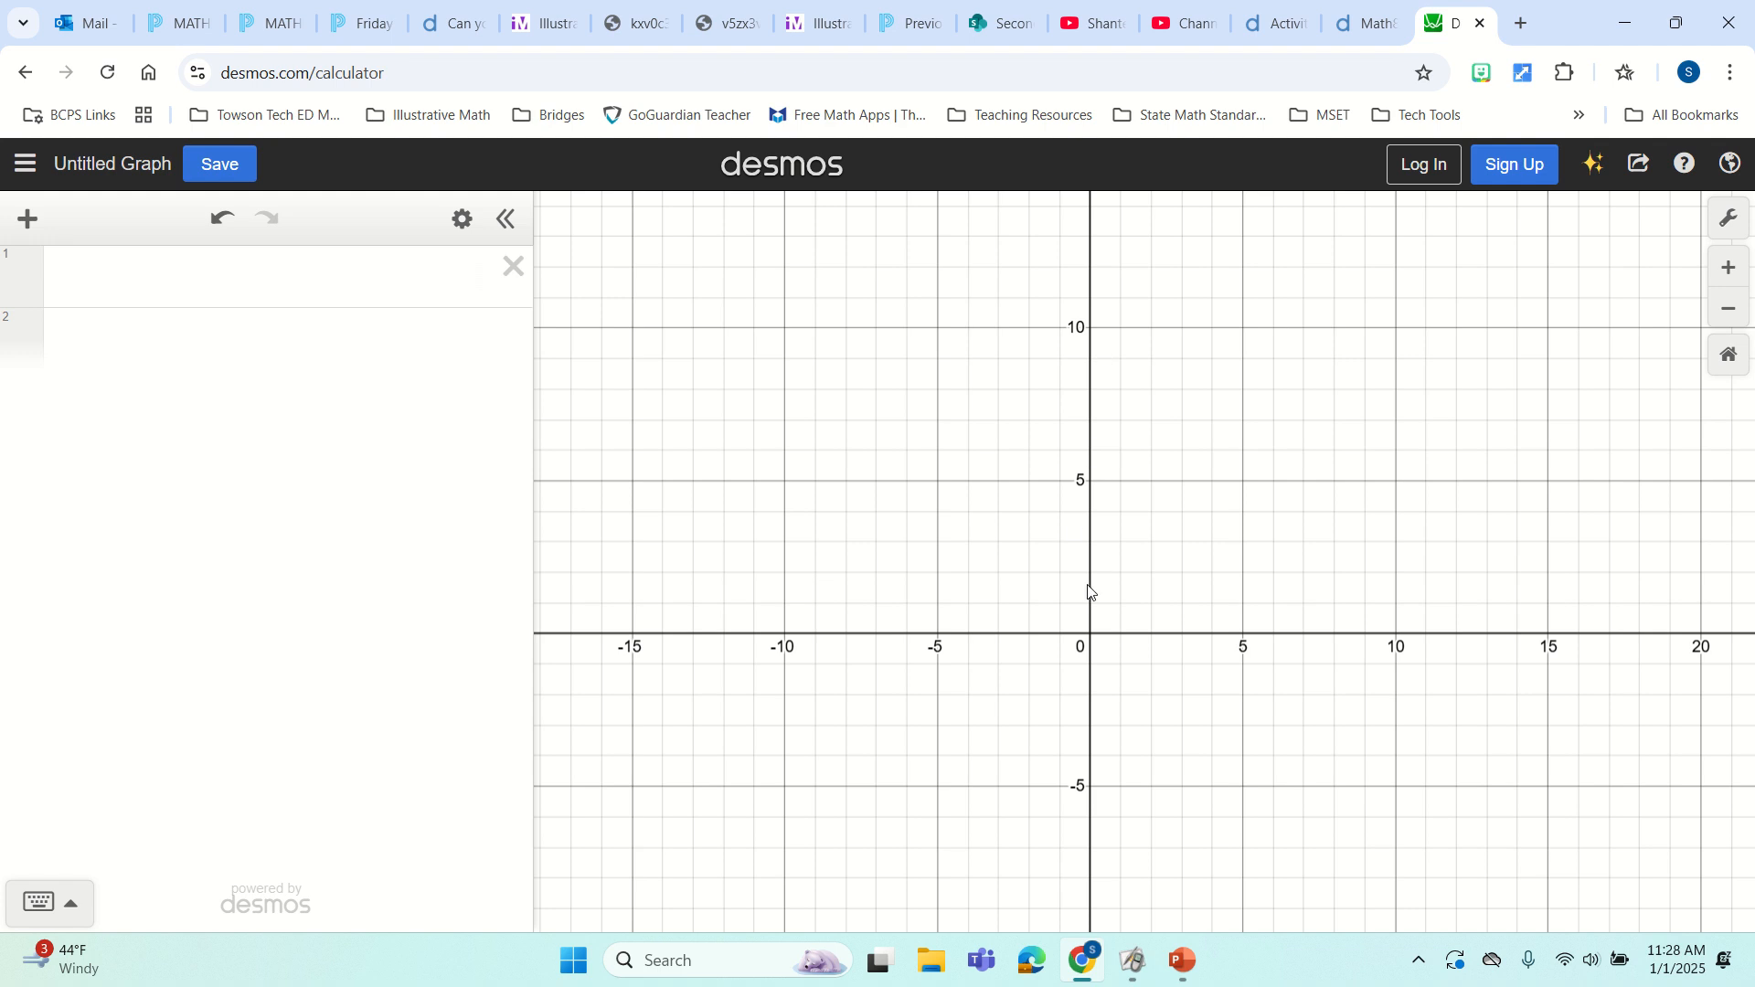
left_click(1729, 271)
left_click(1728, 271)
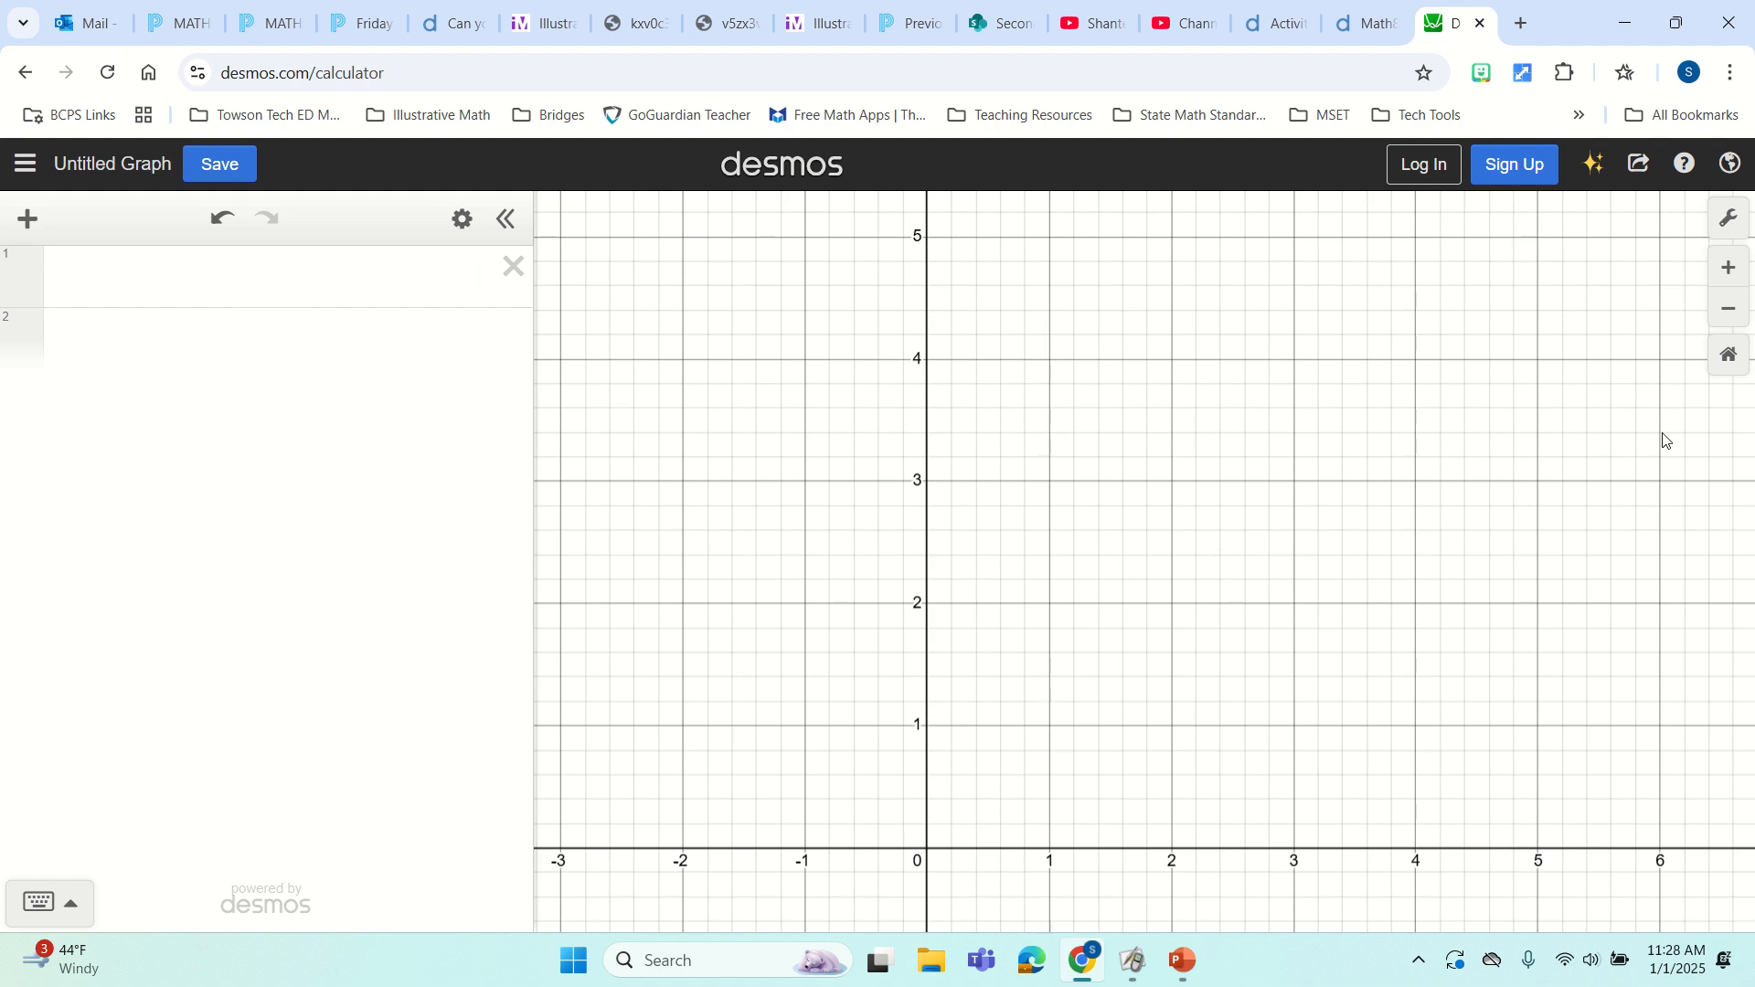
left_click(1736, 223)
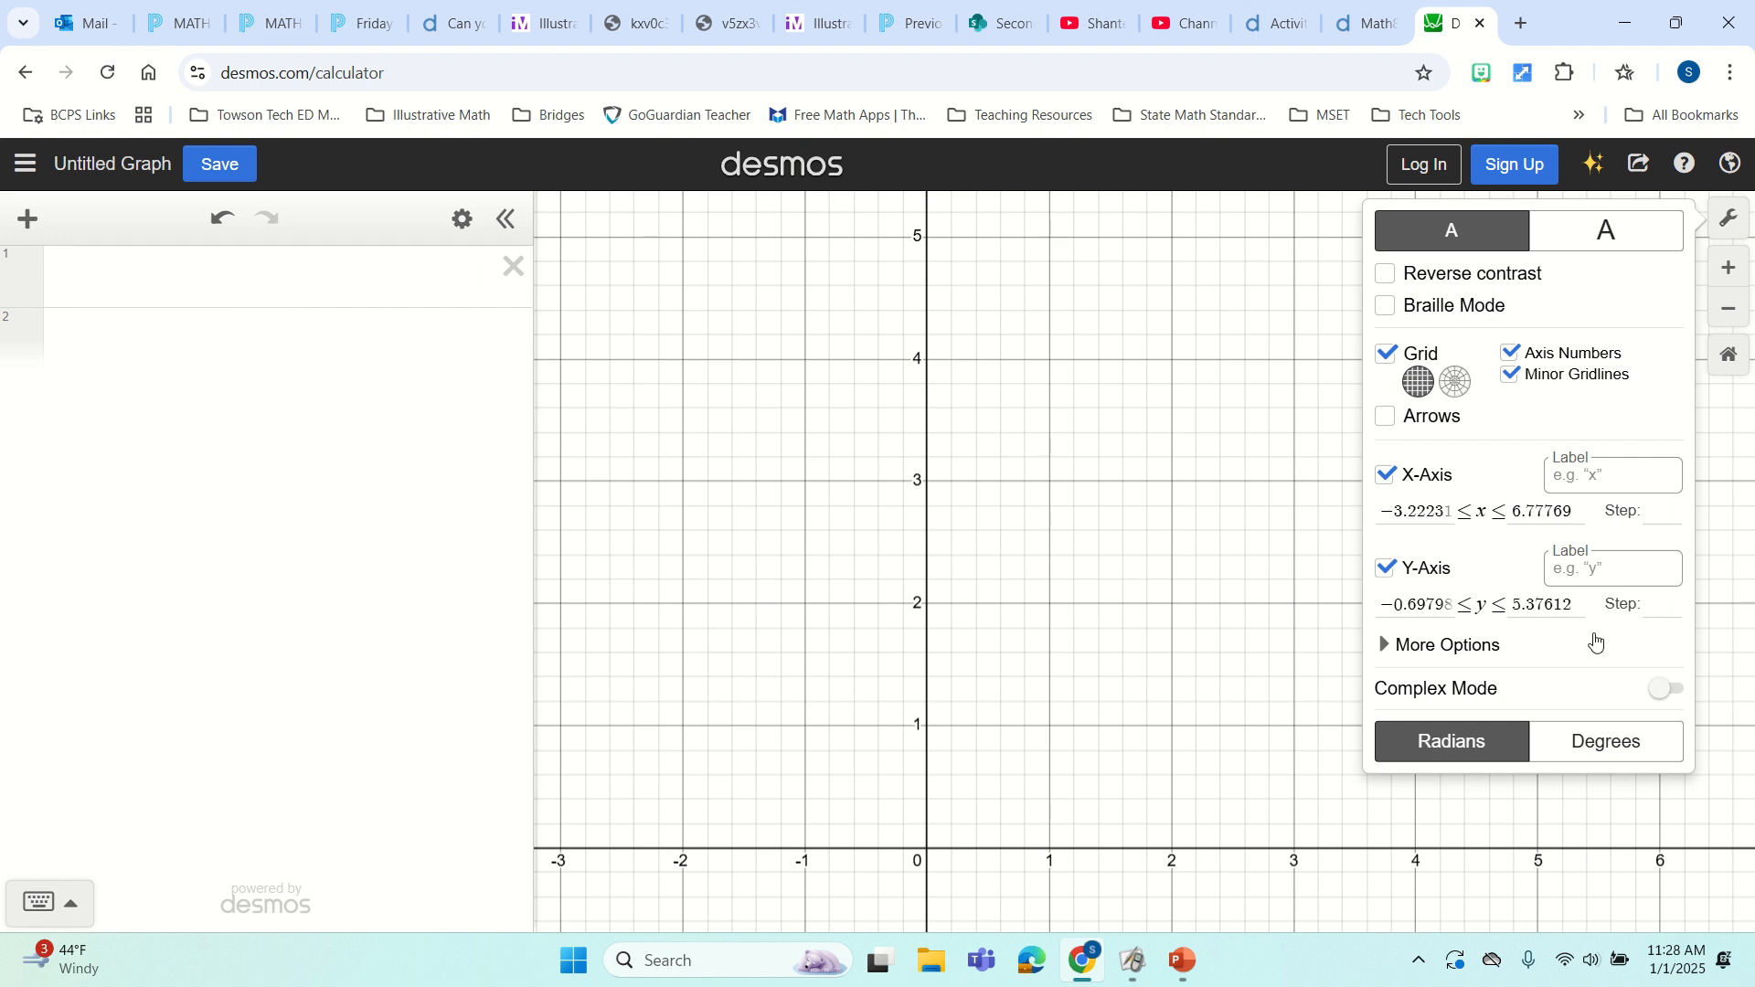
left_click(1202, 631)
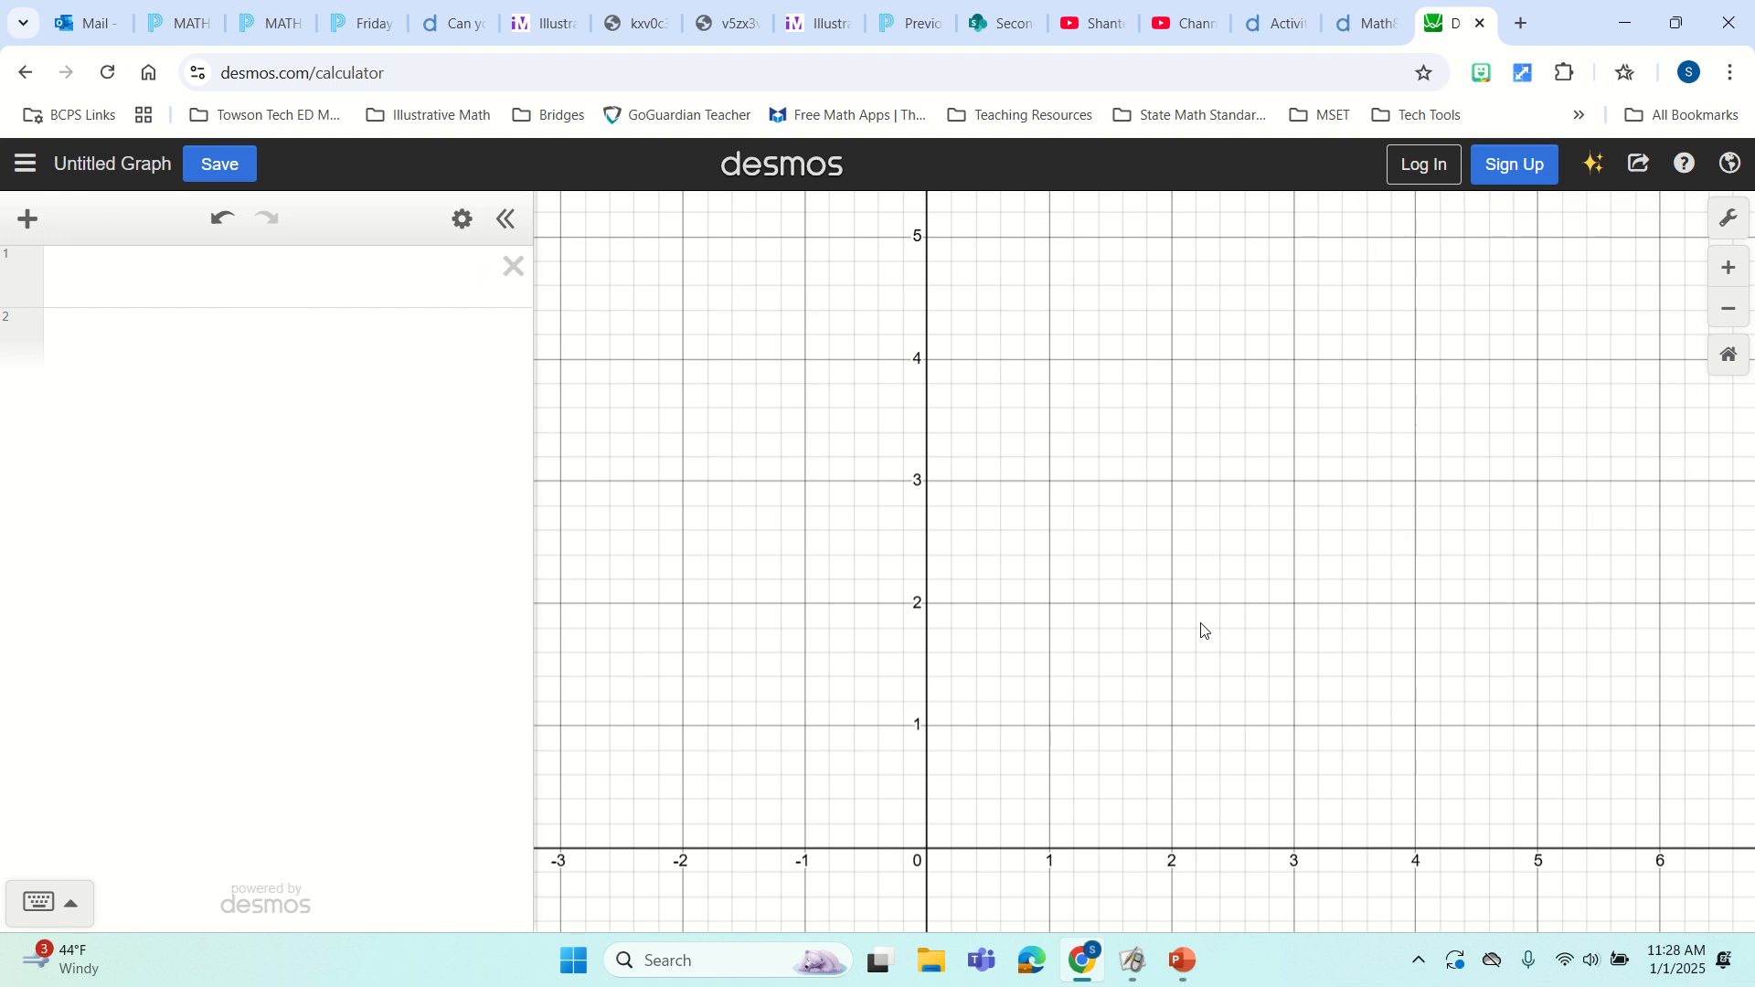
left_click(1728, 267)
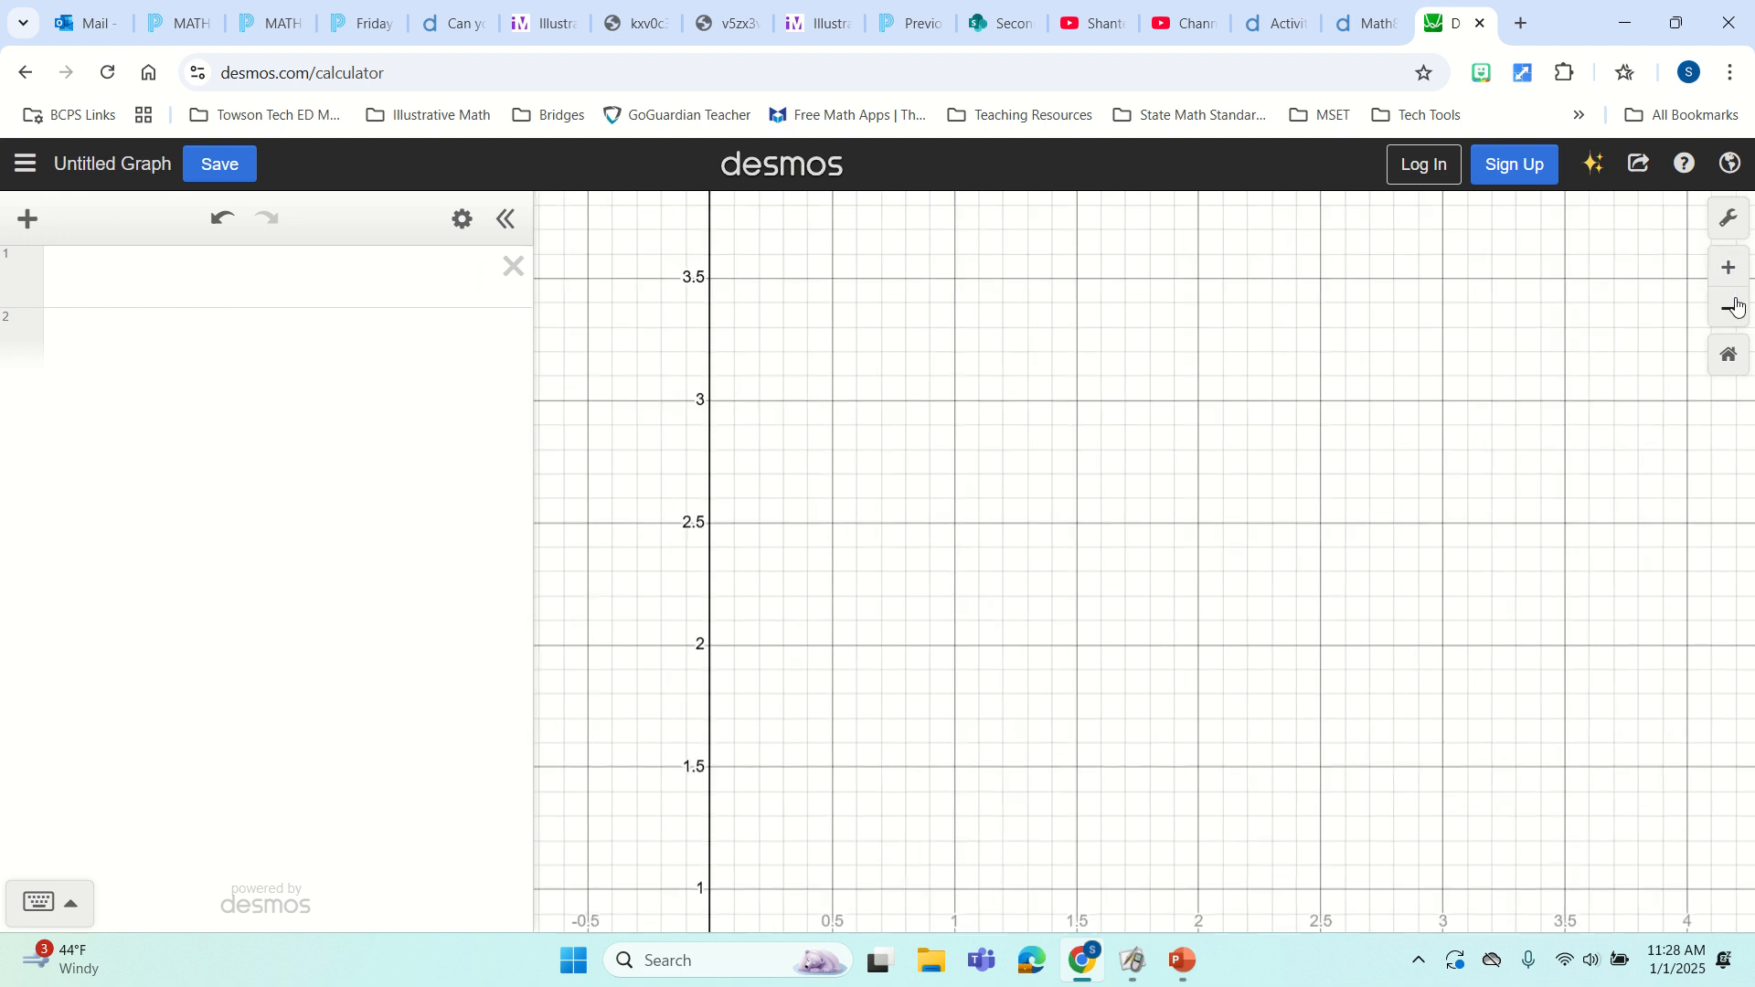
scroll(1177, 611, "down", 5)
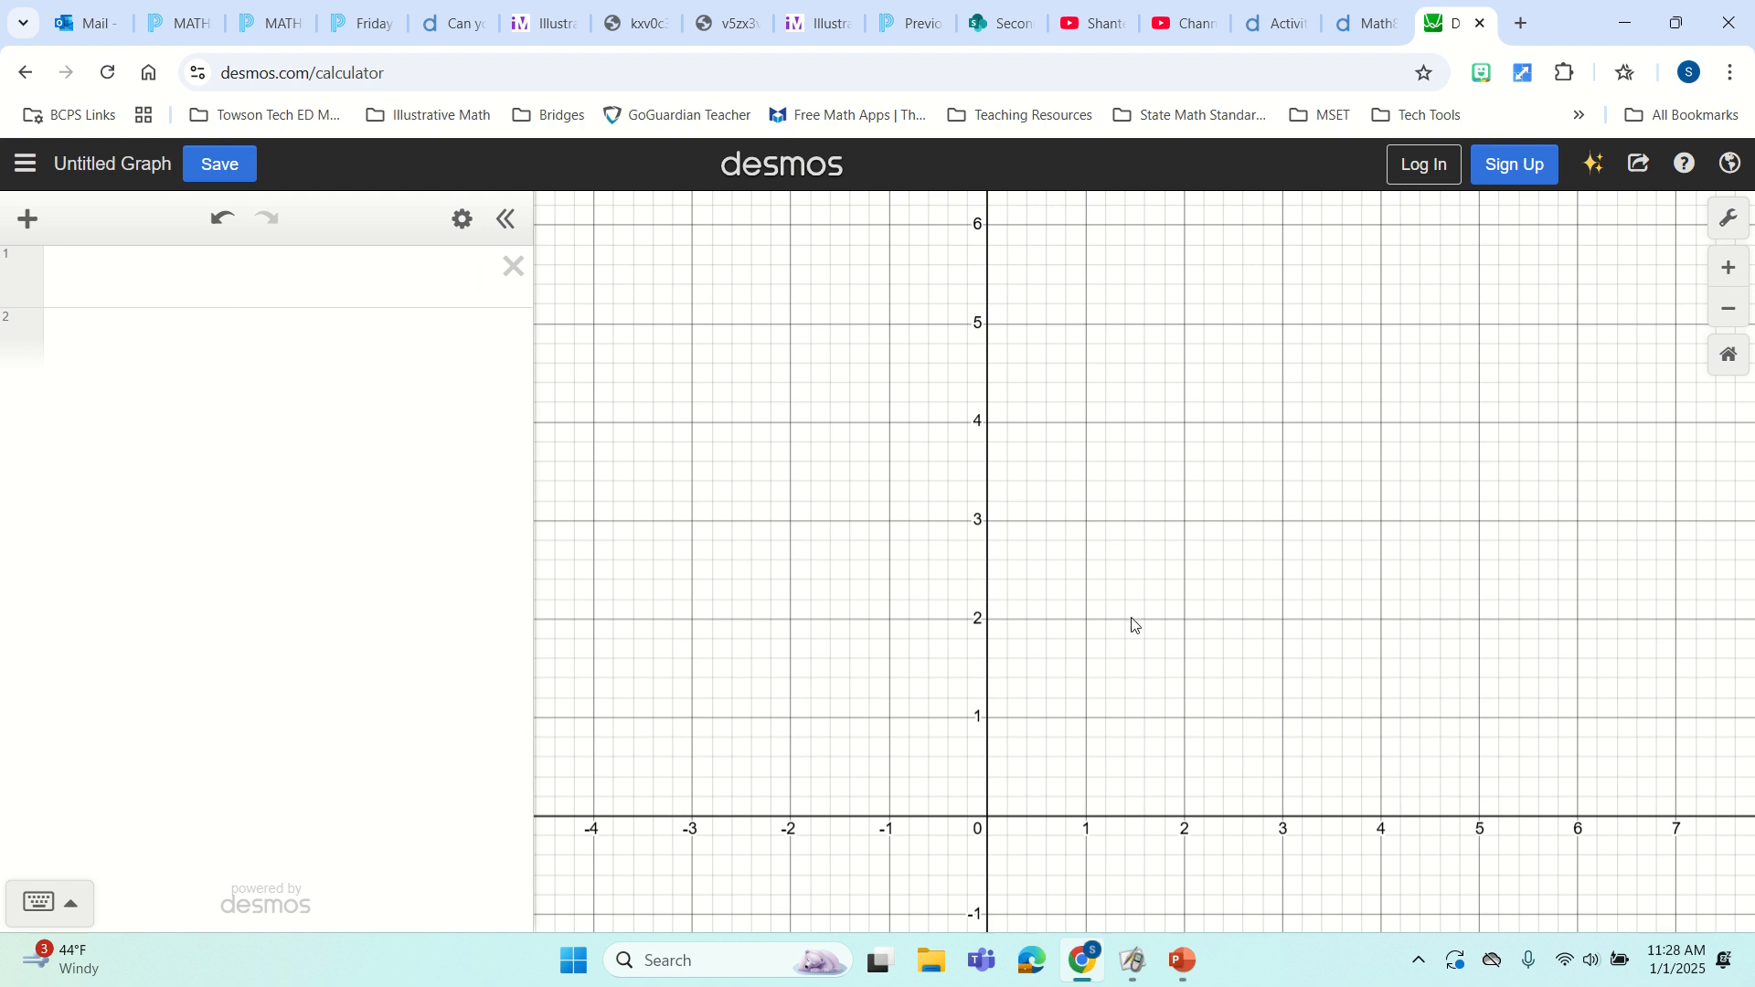
left_click_drag(1152, 619, 953, 577)
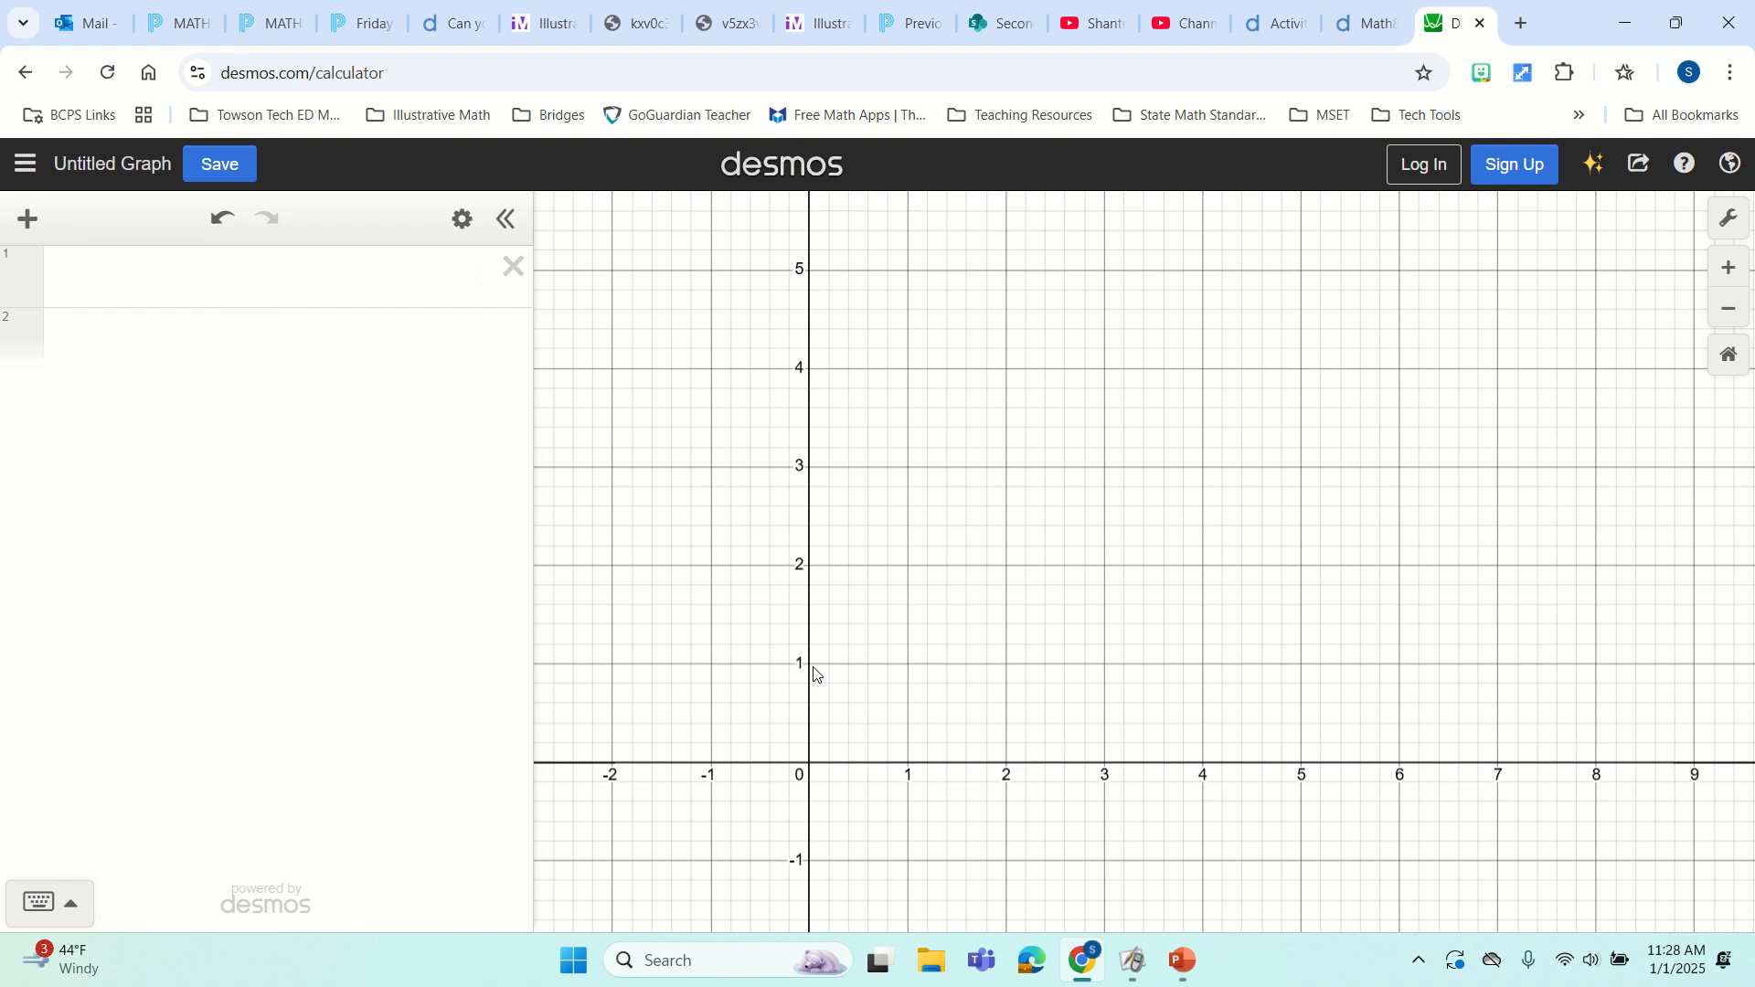
Graph the line y = 2x as the first expression and inspect the point on it at x = 1.
left_click(232, 278)
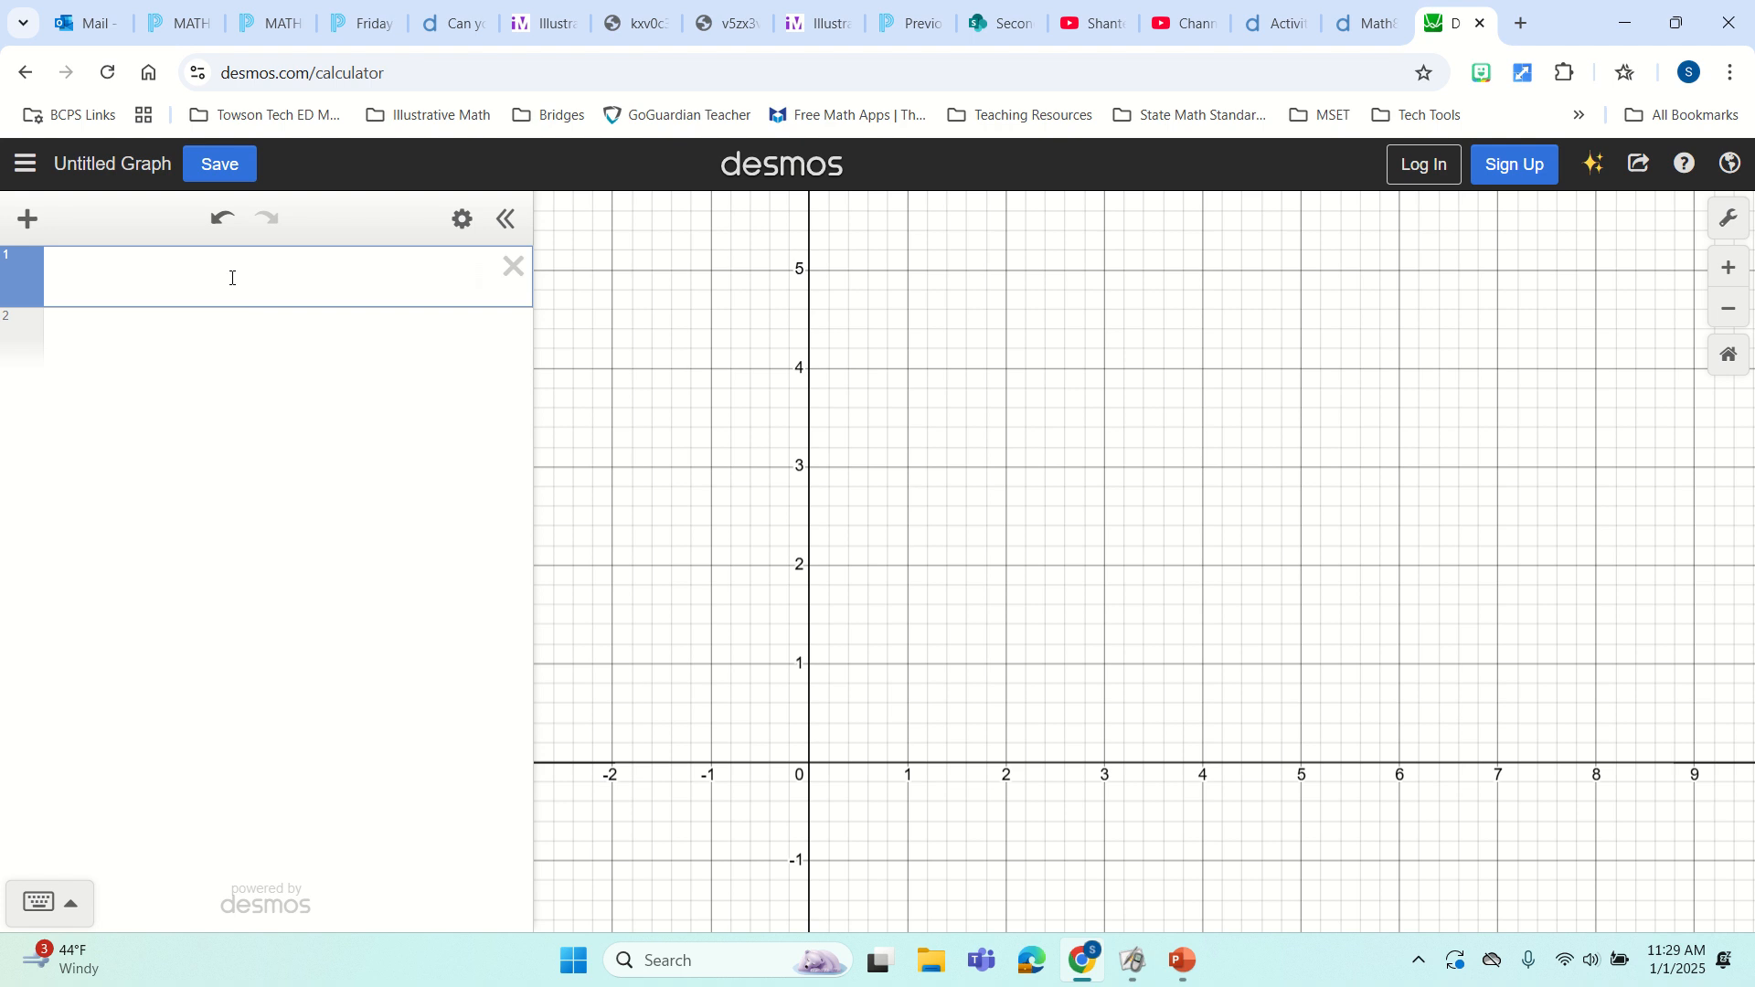
type("y=")
type("2x")
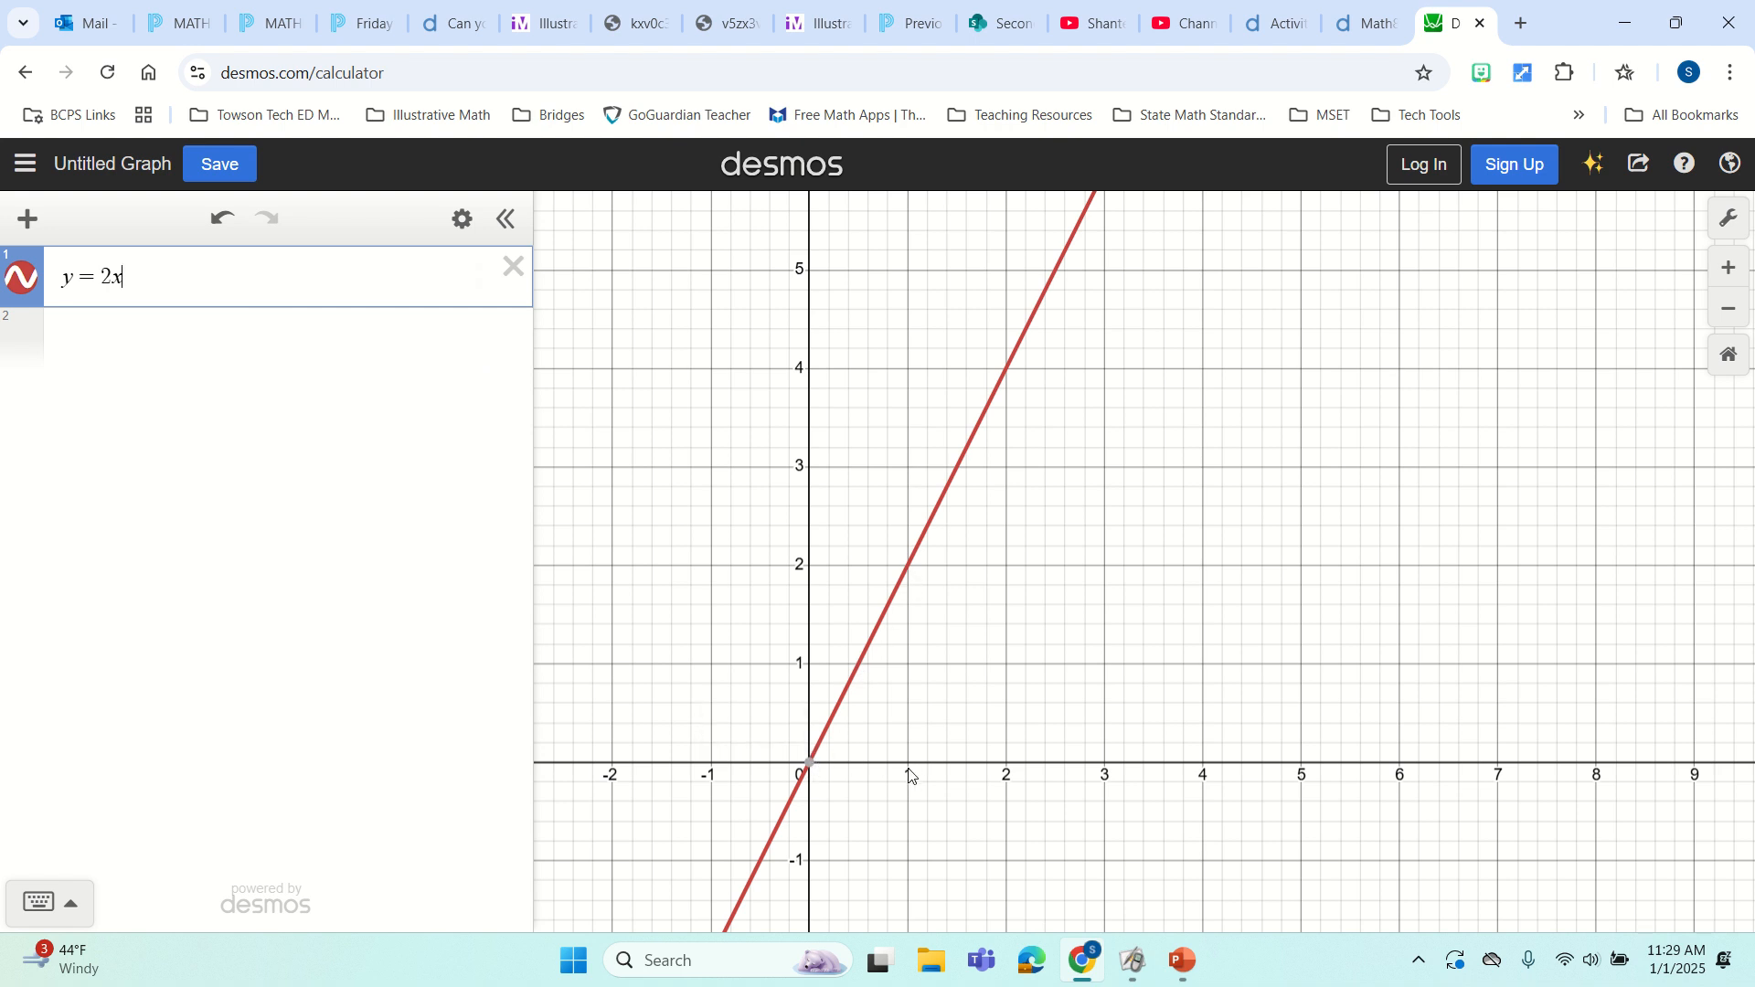
left_click(910, 573)
left_click_drag(910, 572, 911, 572)
left_click(1314, 372)
left_click_drag(1313, 372, 1310, 452)
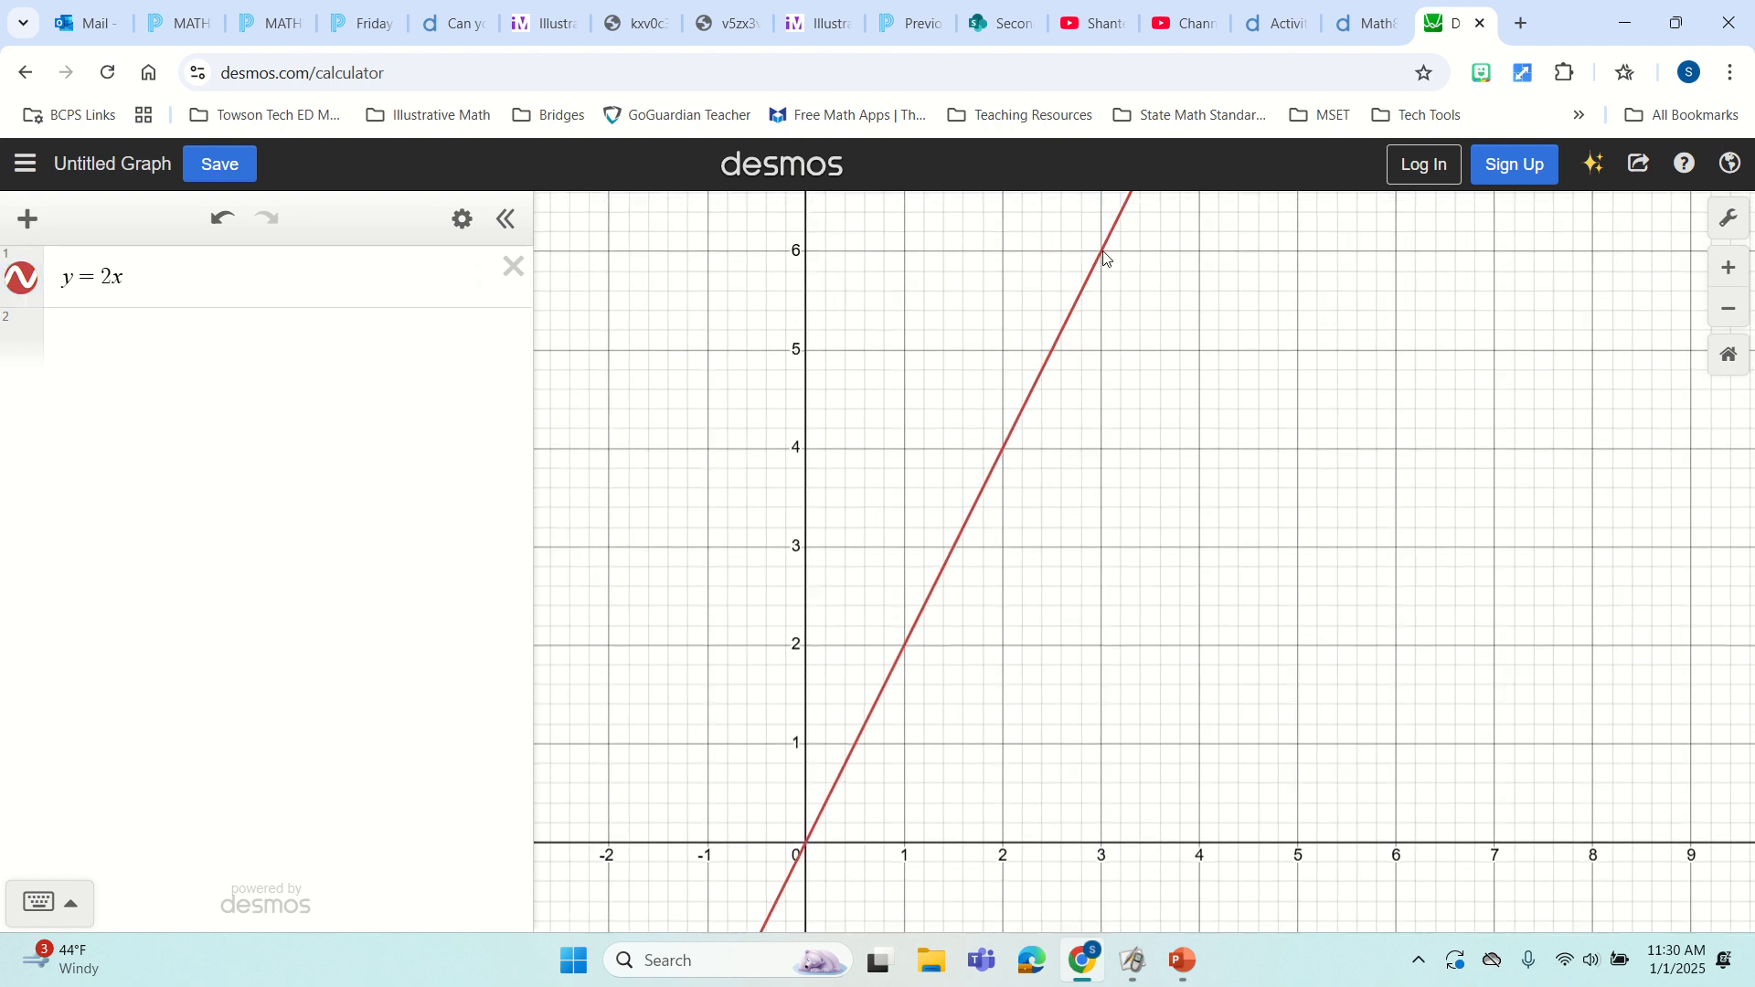
Insert a table below the equation and enter the point (1, 2) in its first row.
left_click(120, 329)
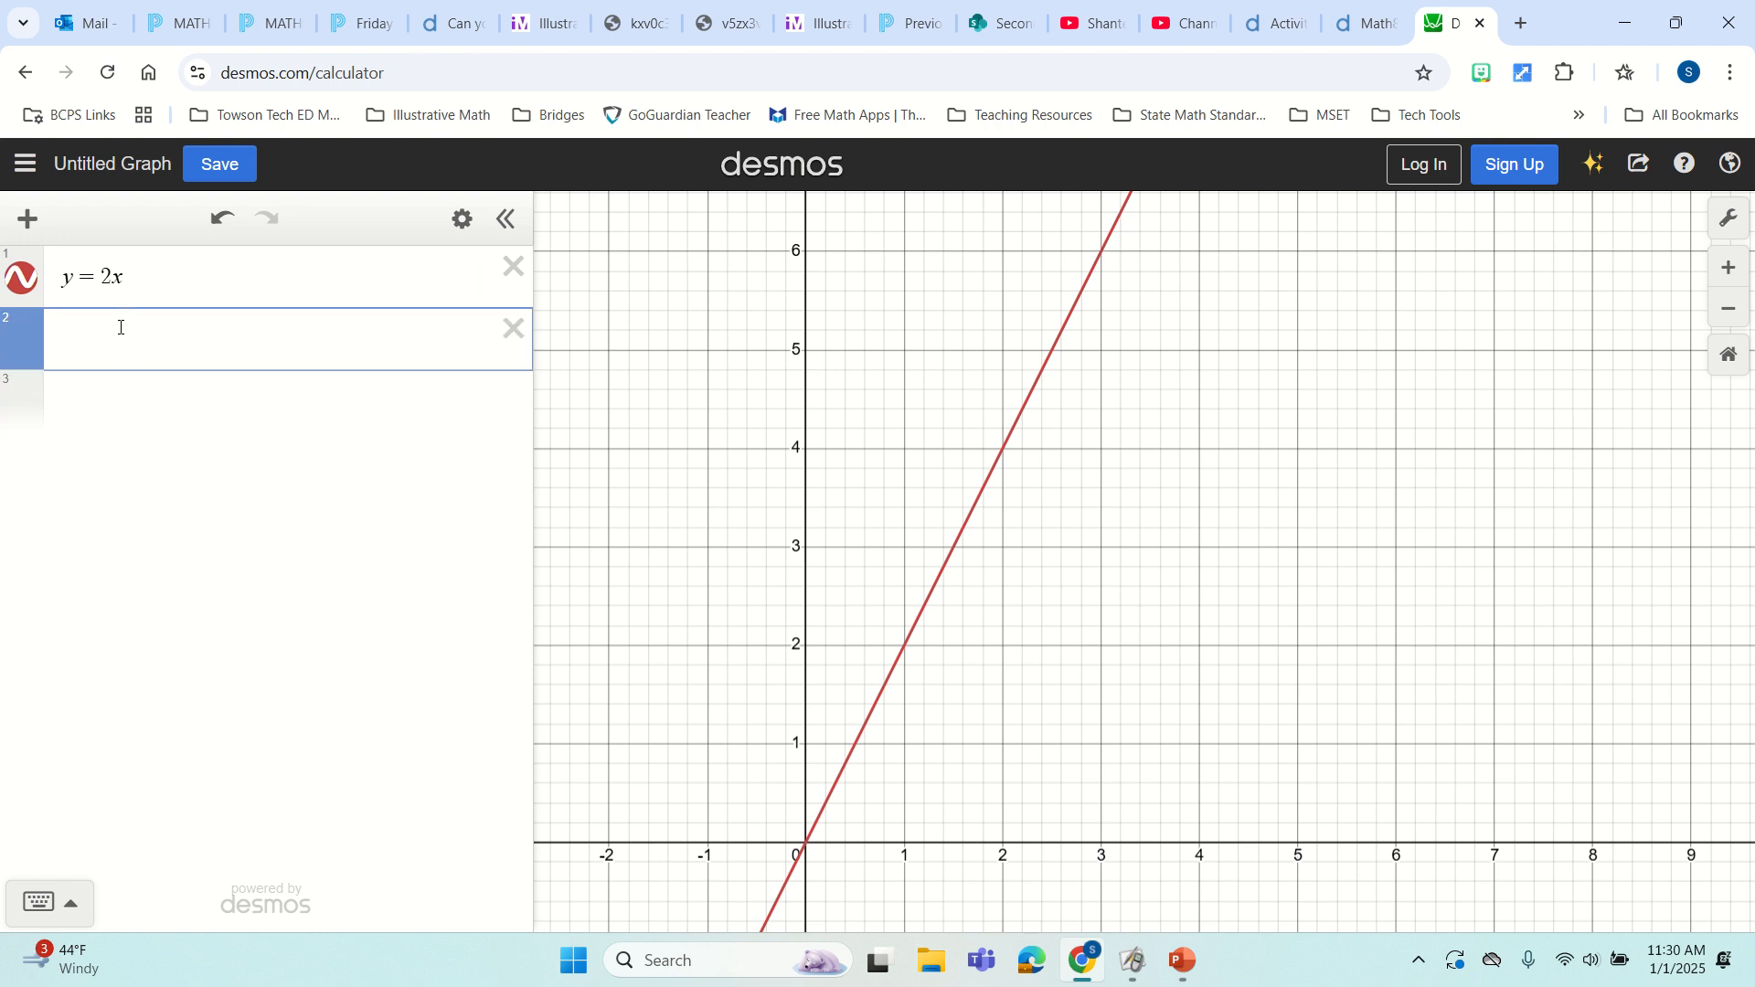
left_click(26, 220)
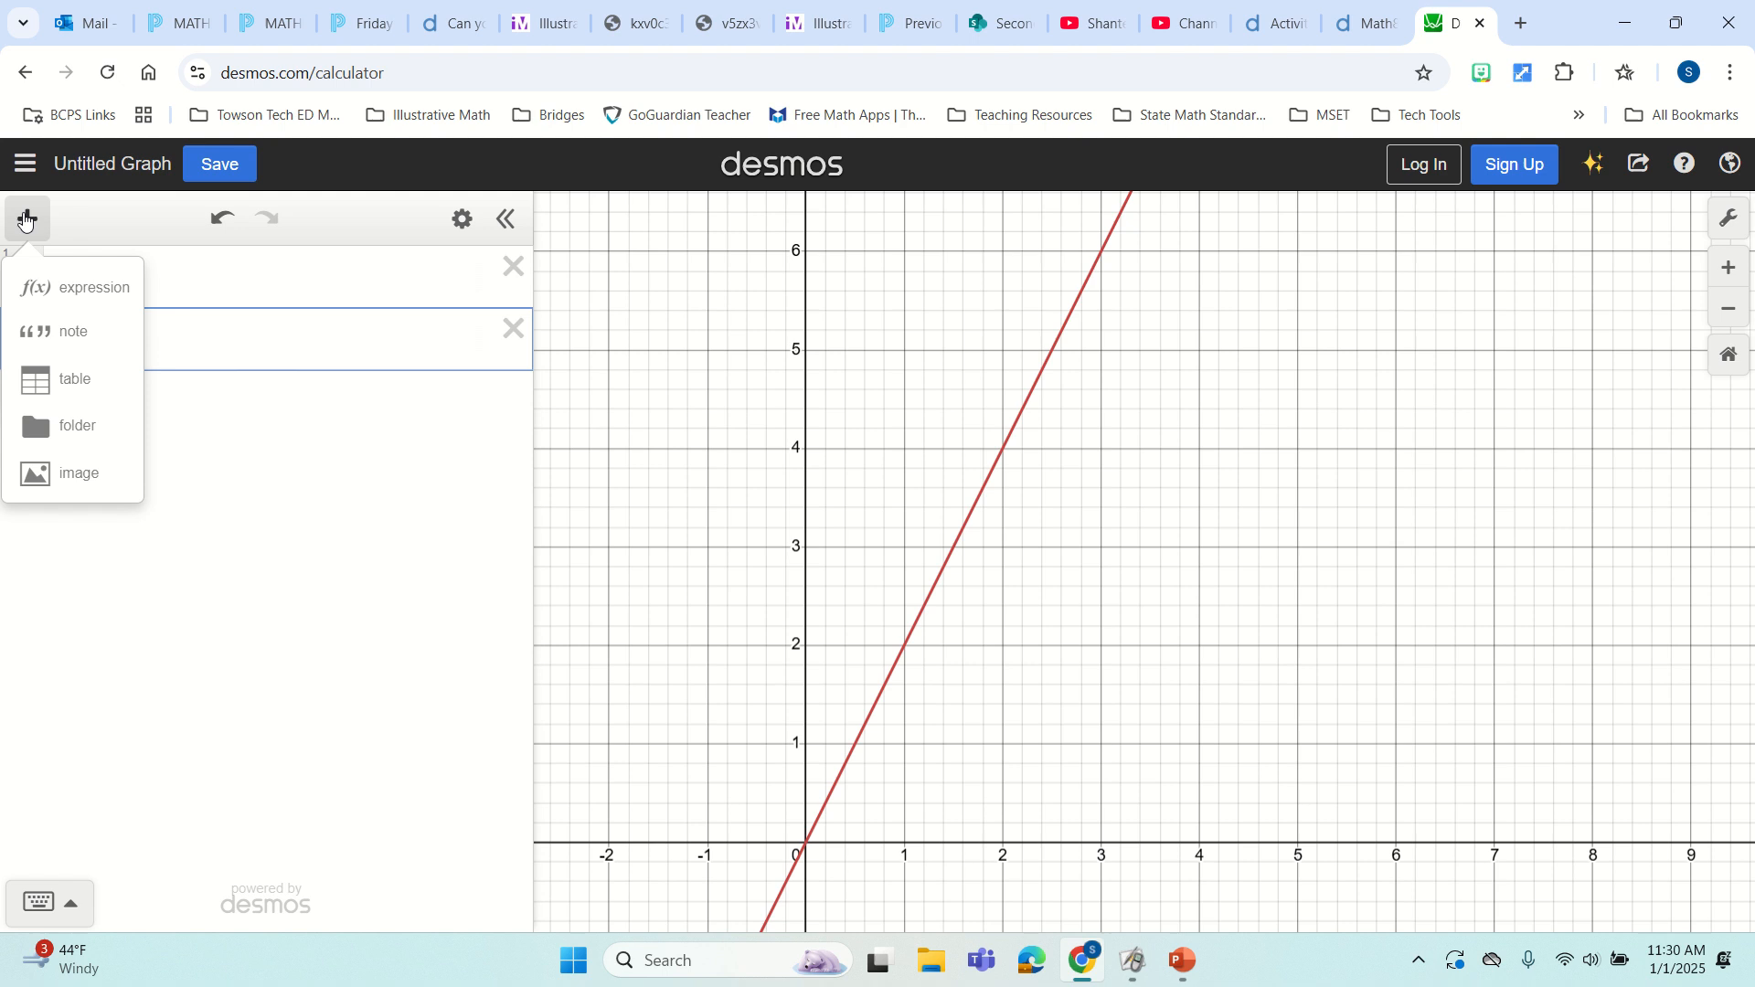
left_click(63, 380)
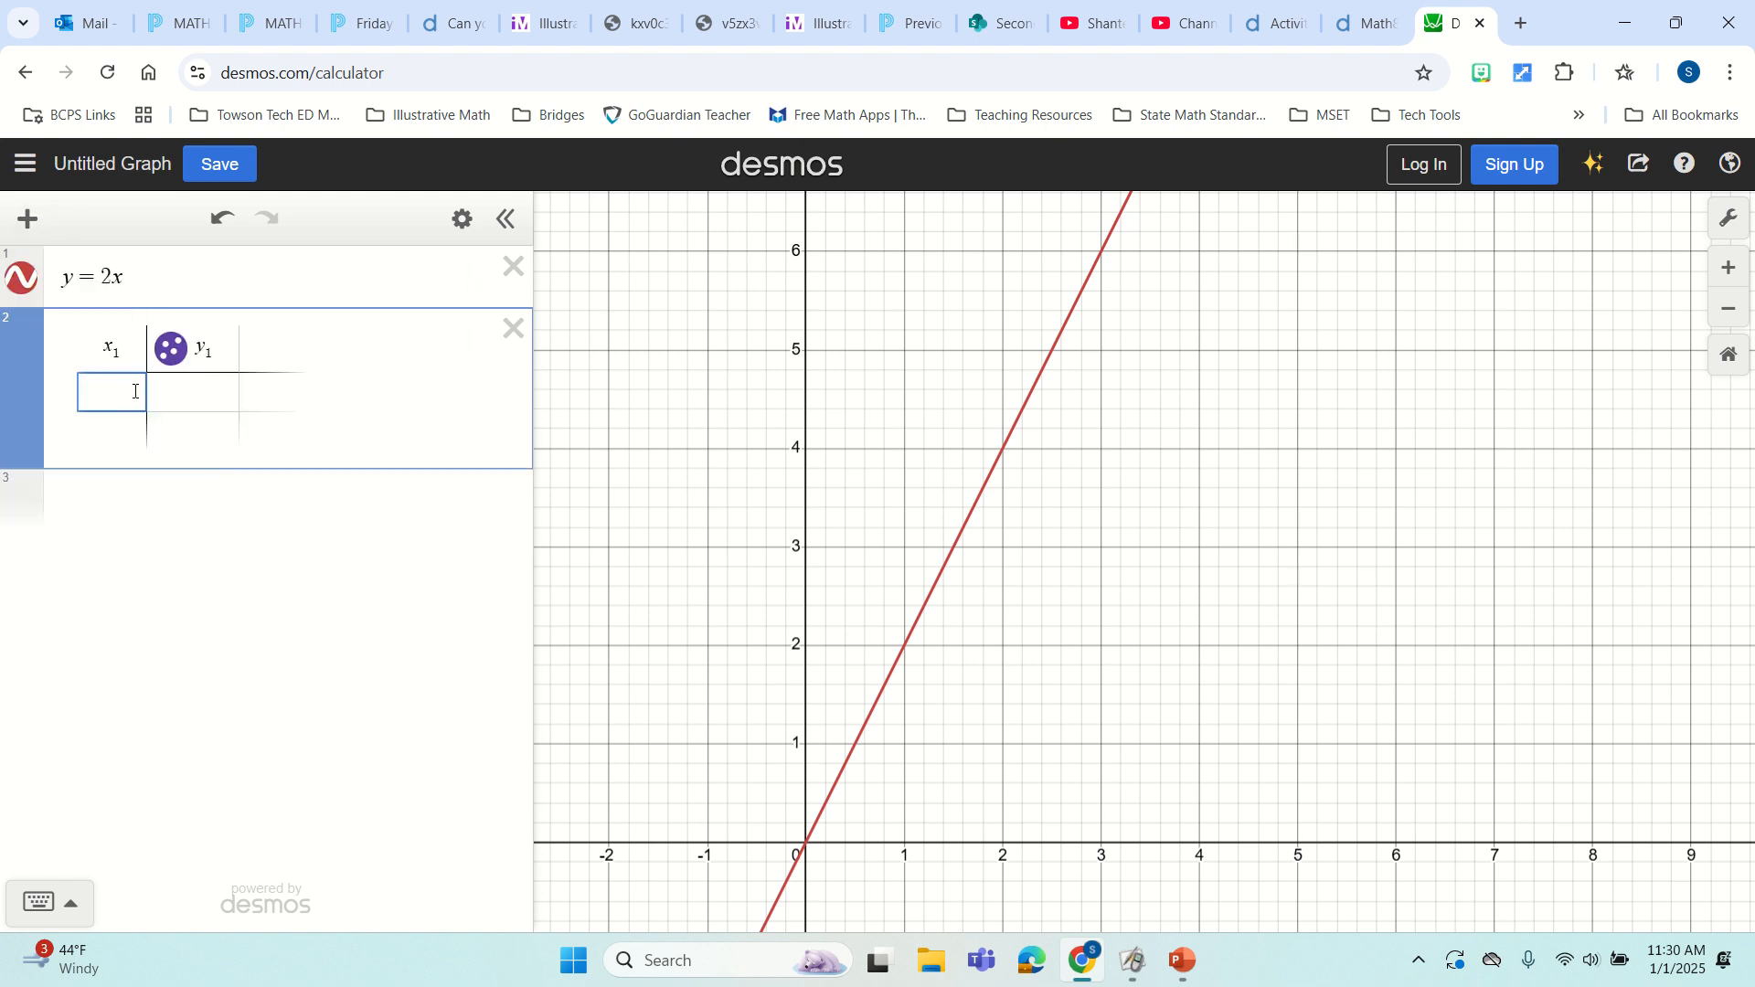
type("1")
left_click(183, 402)
type("2")
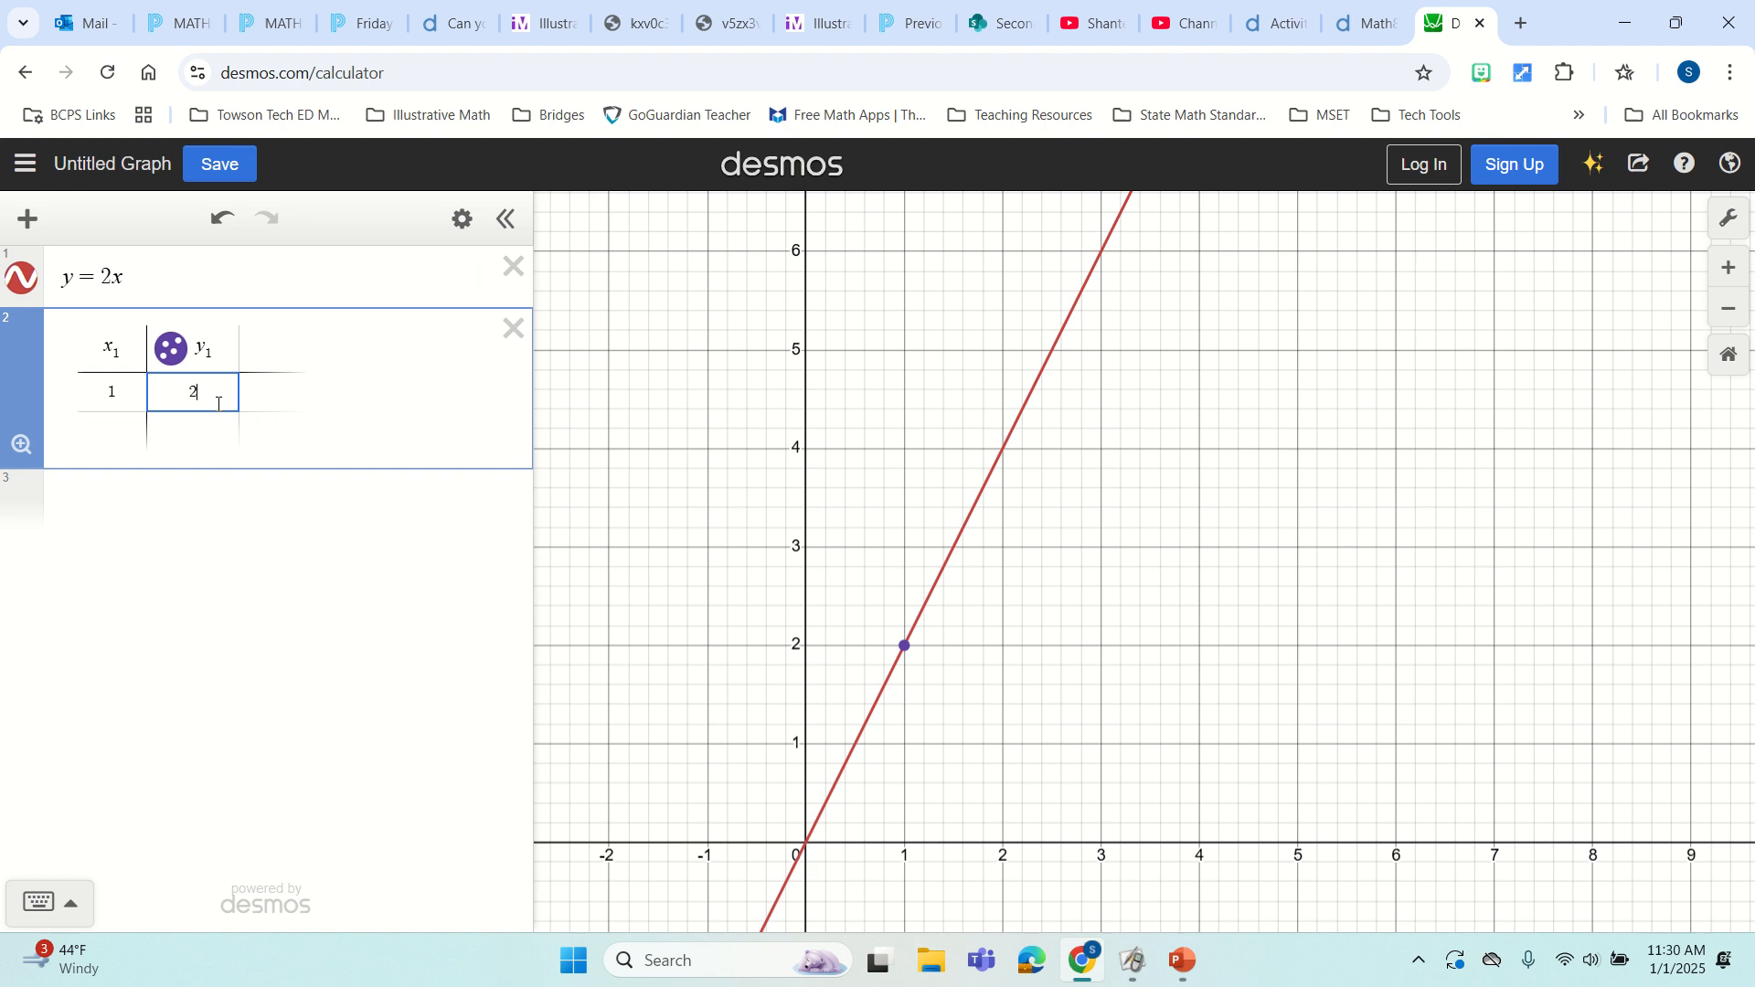
Add the points (2, 4) and (3, 6) to the table as the second and third rows.
left_click(124, 430)
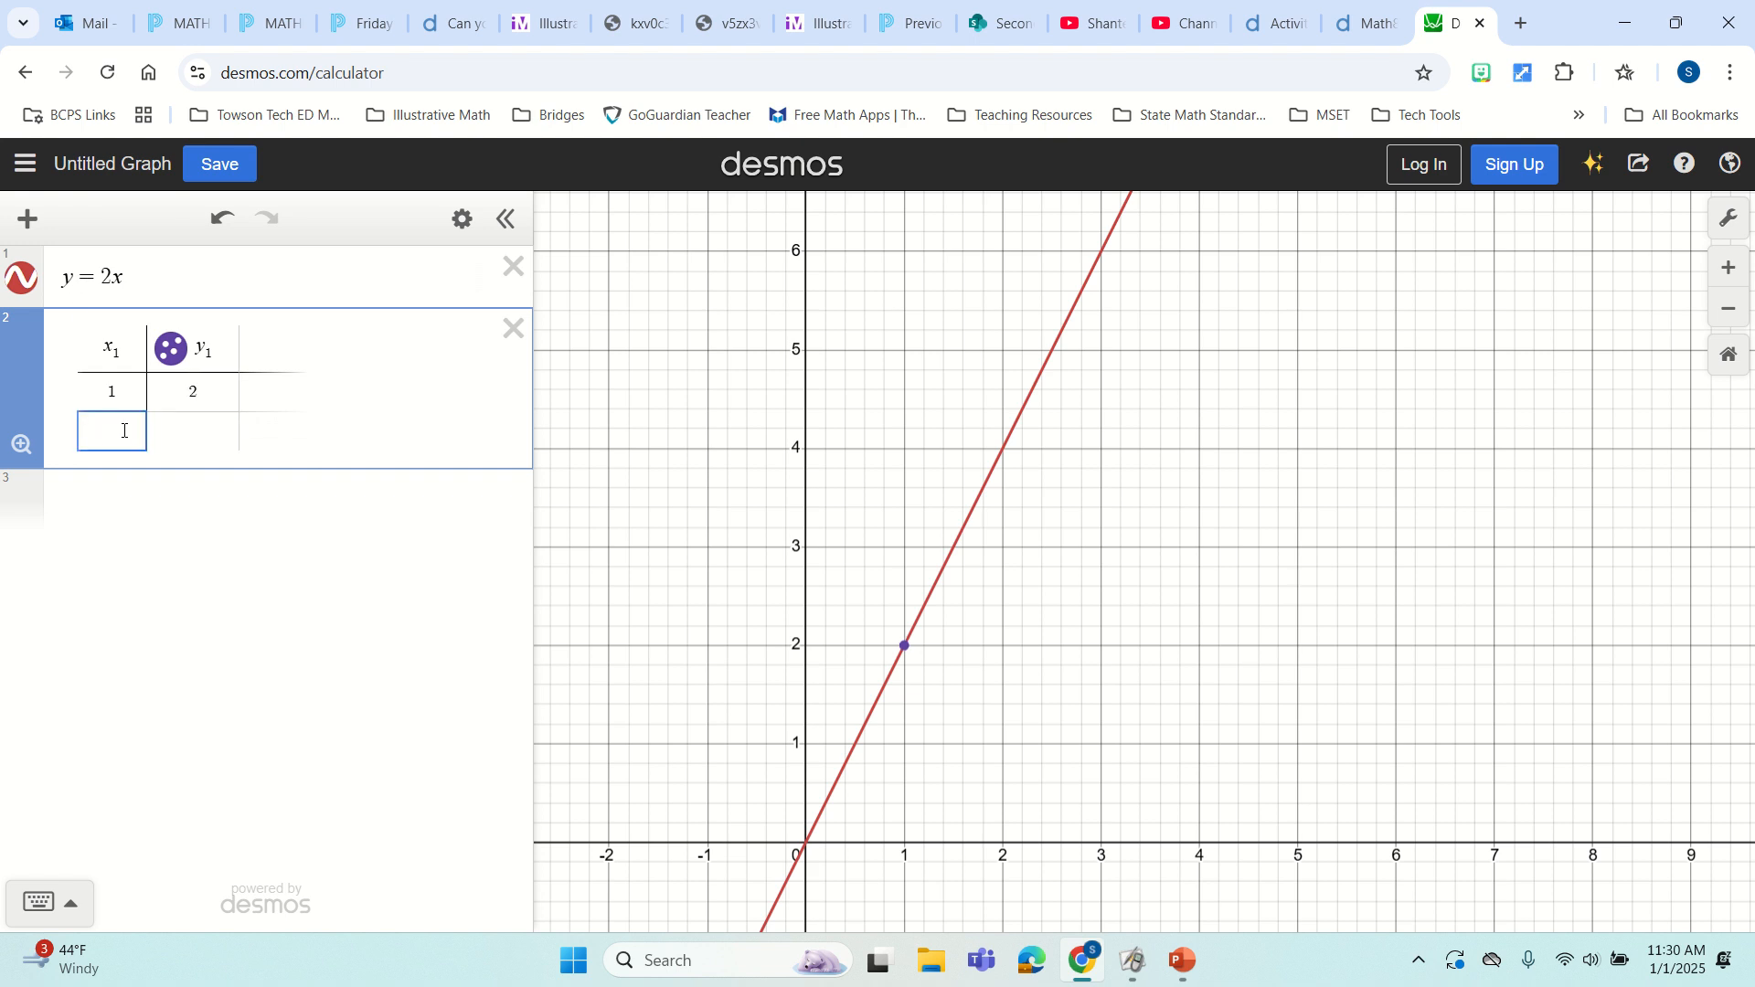
type("2")
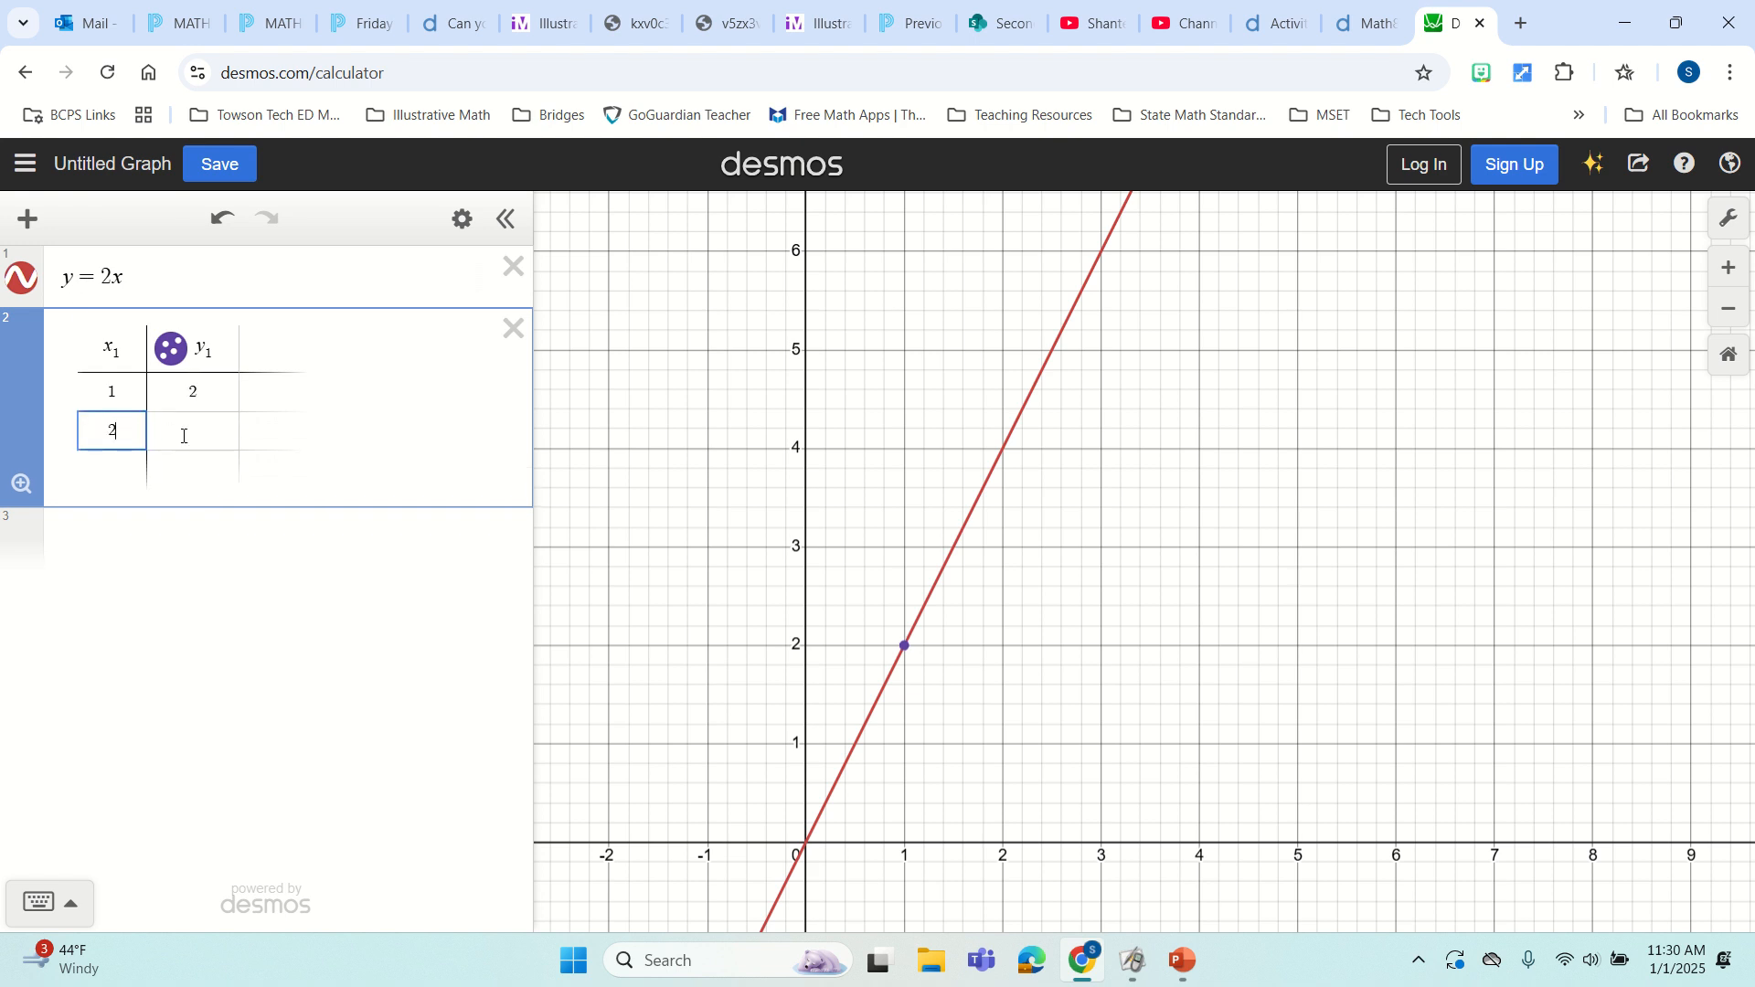
left_click(184, 436)
type("4")
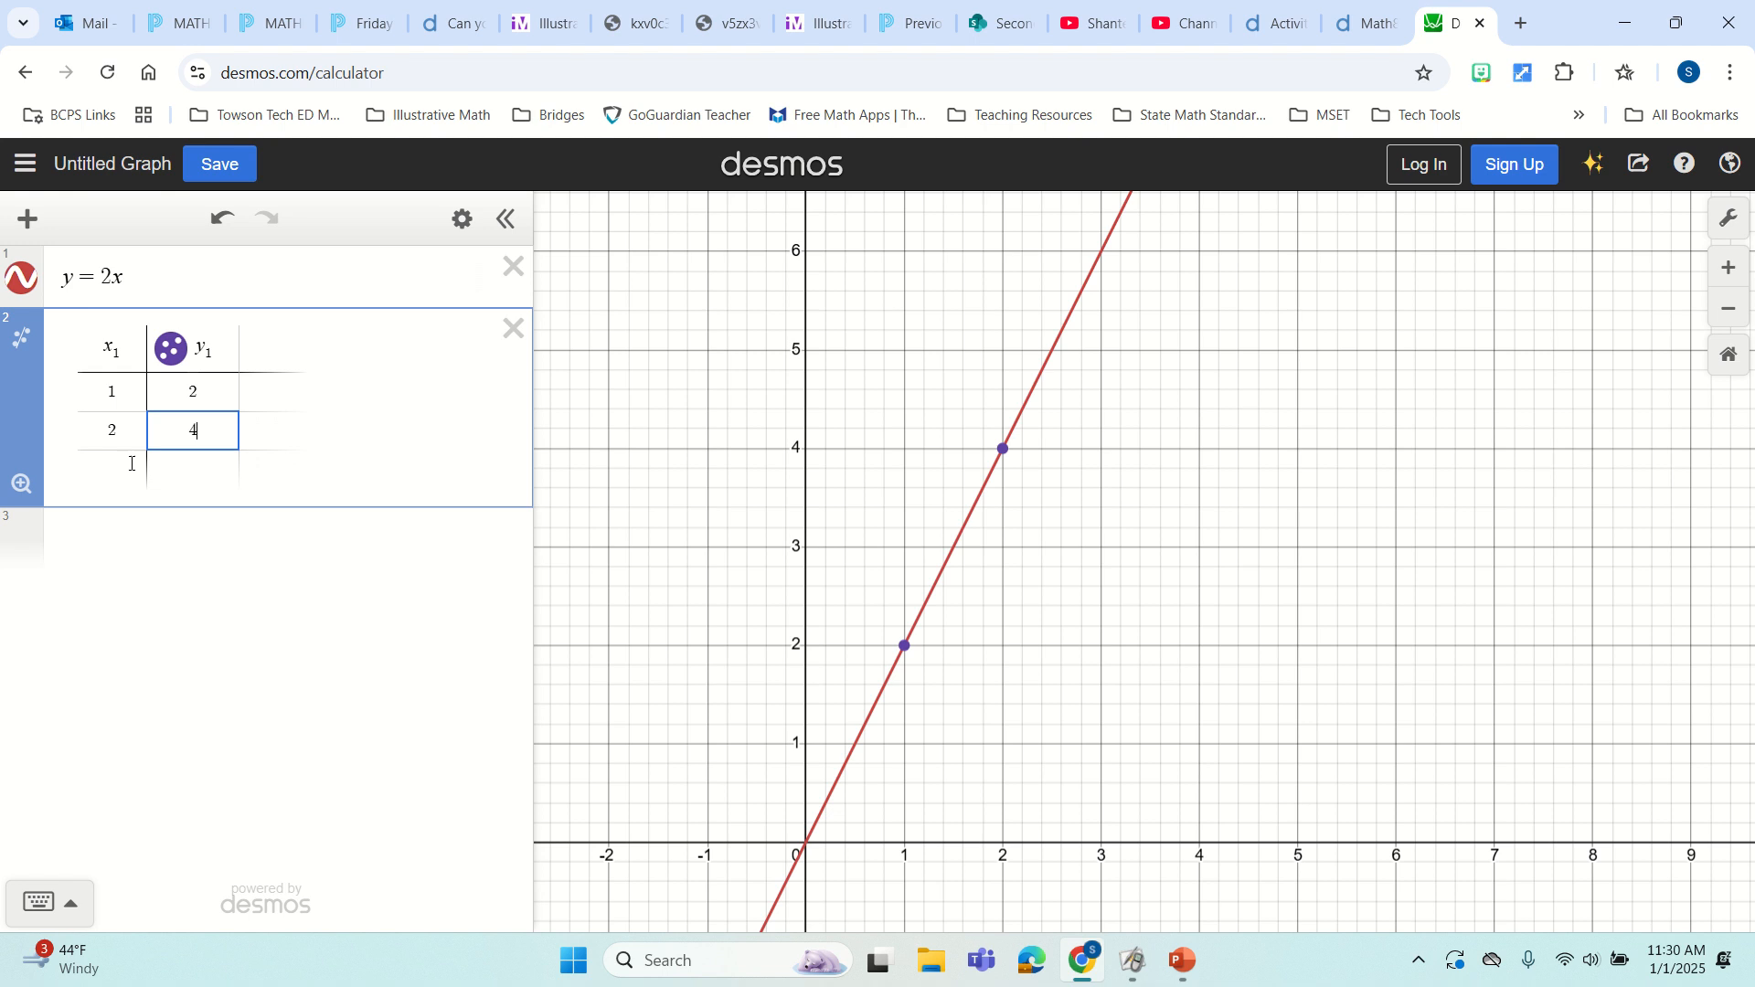
left_click(127, 467)
type("3")
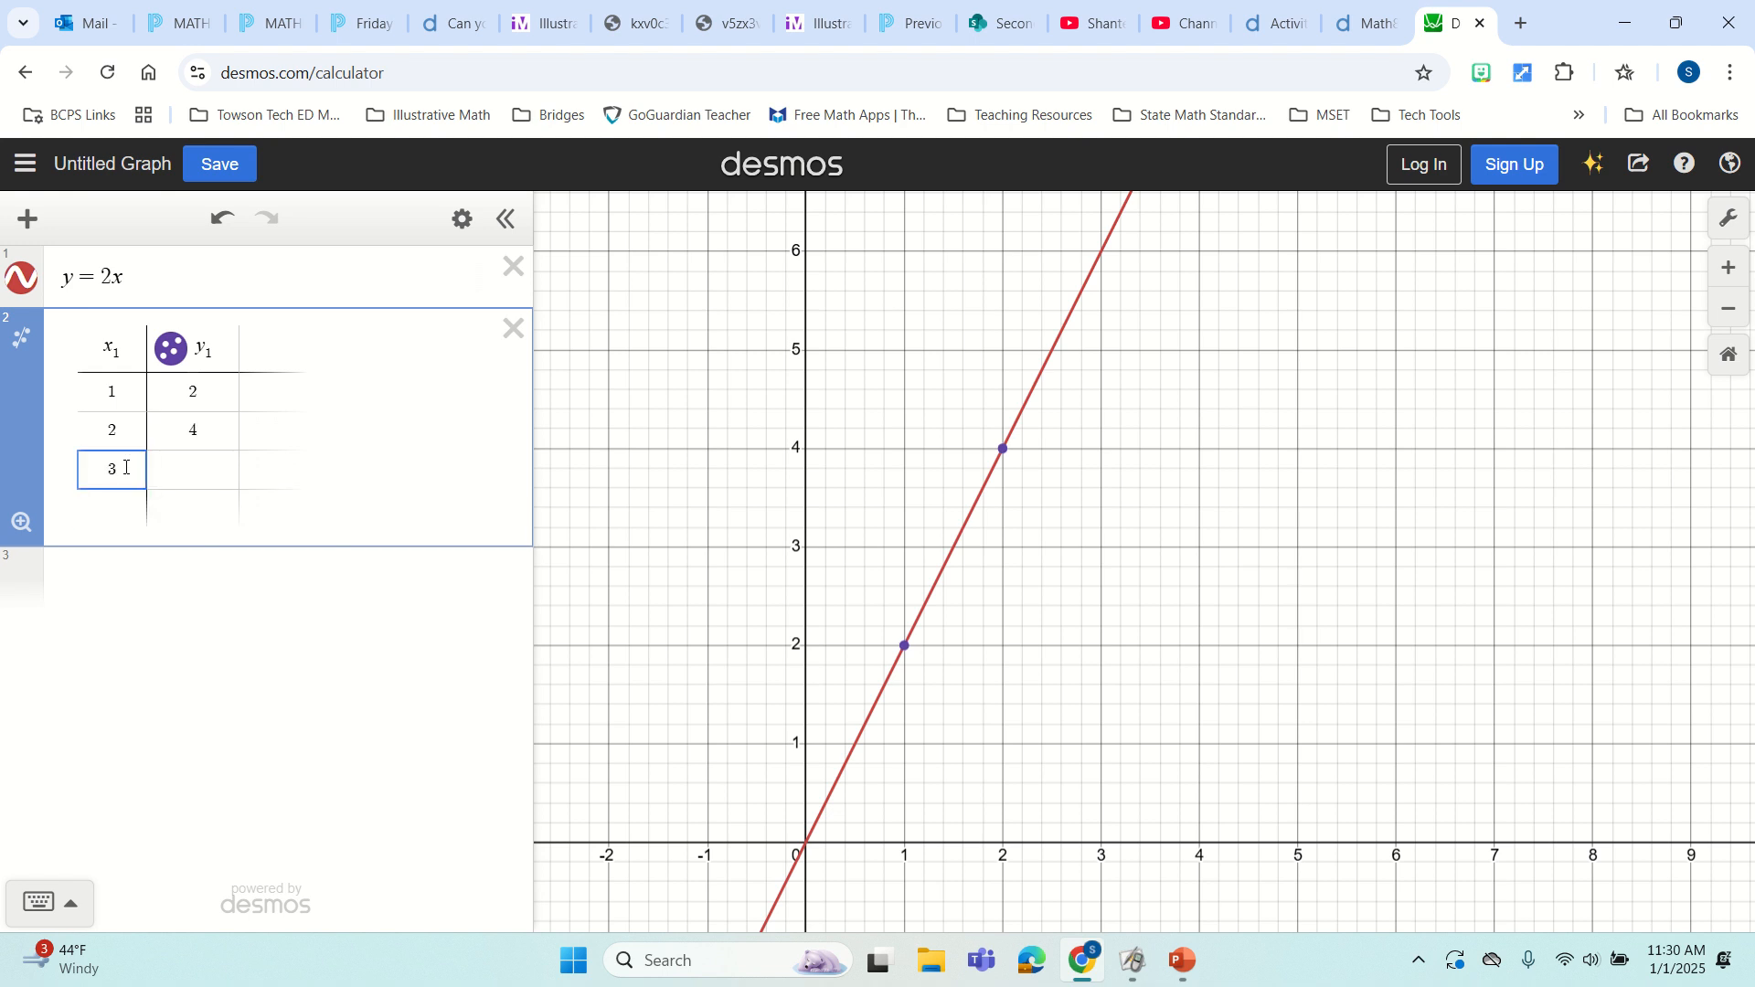
left_click(202, 474)
type("6")
Add the point (10, 20) as the fourth row of the table.
left_click(112, 509)
type("10")
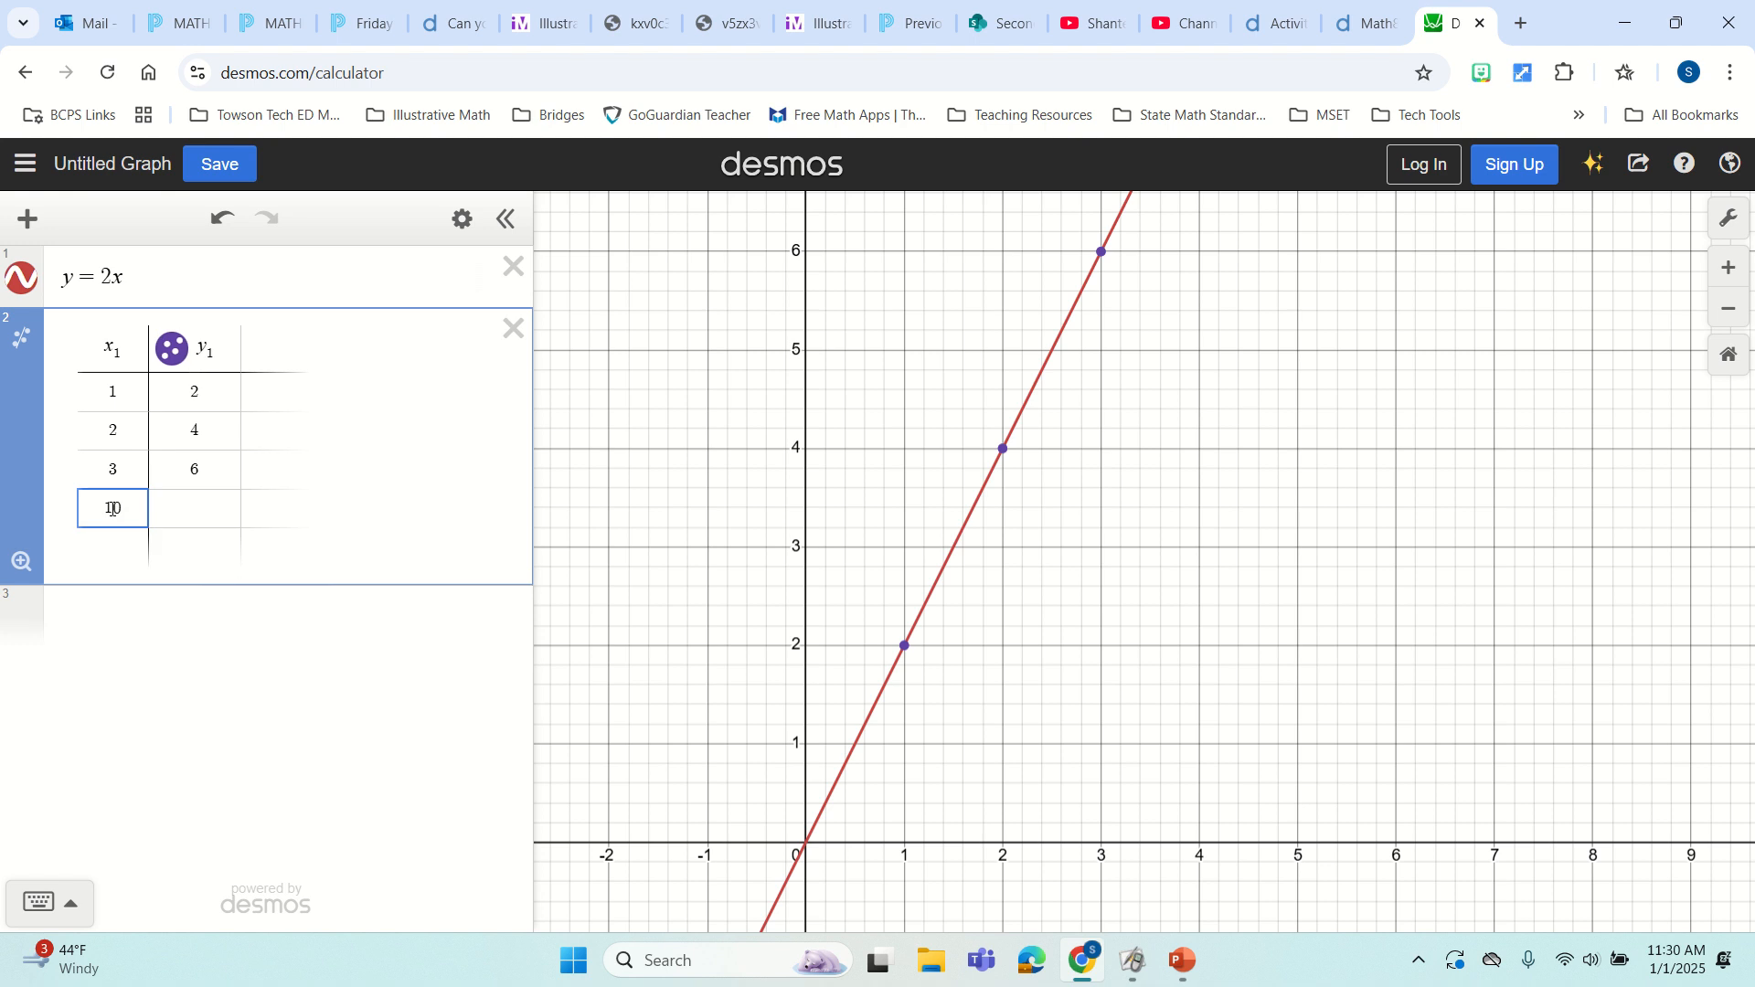
left_click(196, 510)
type("20")
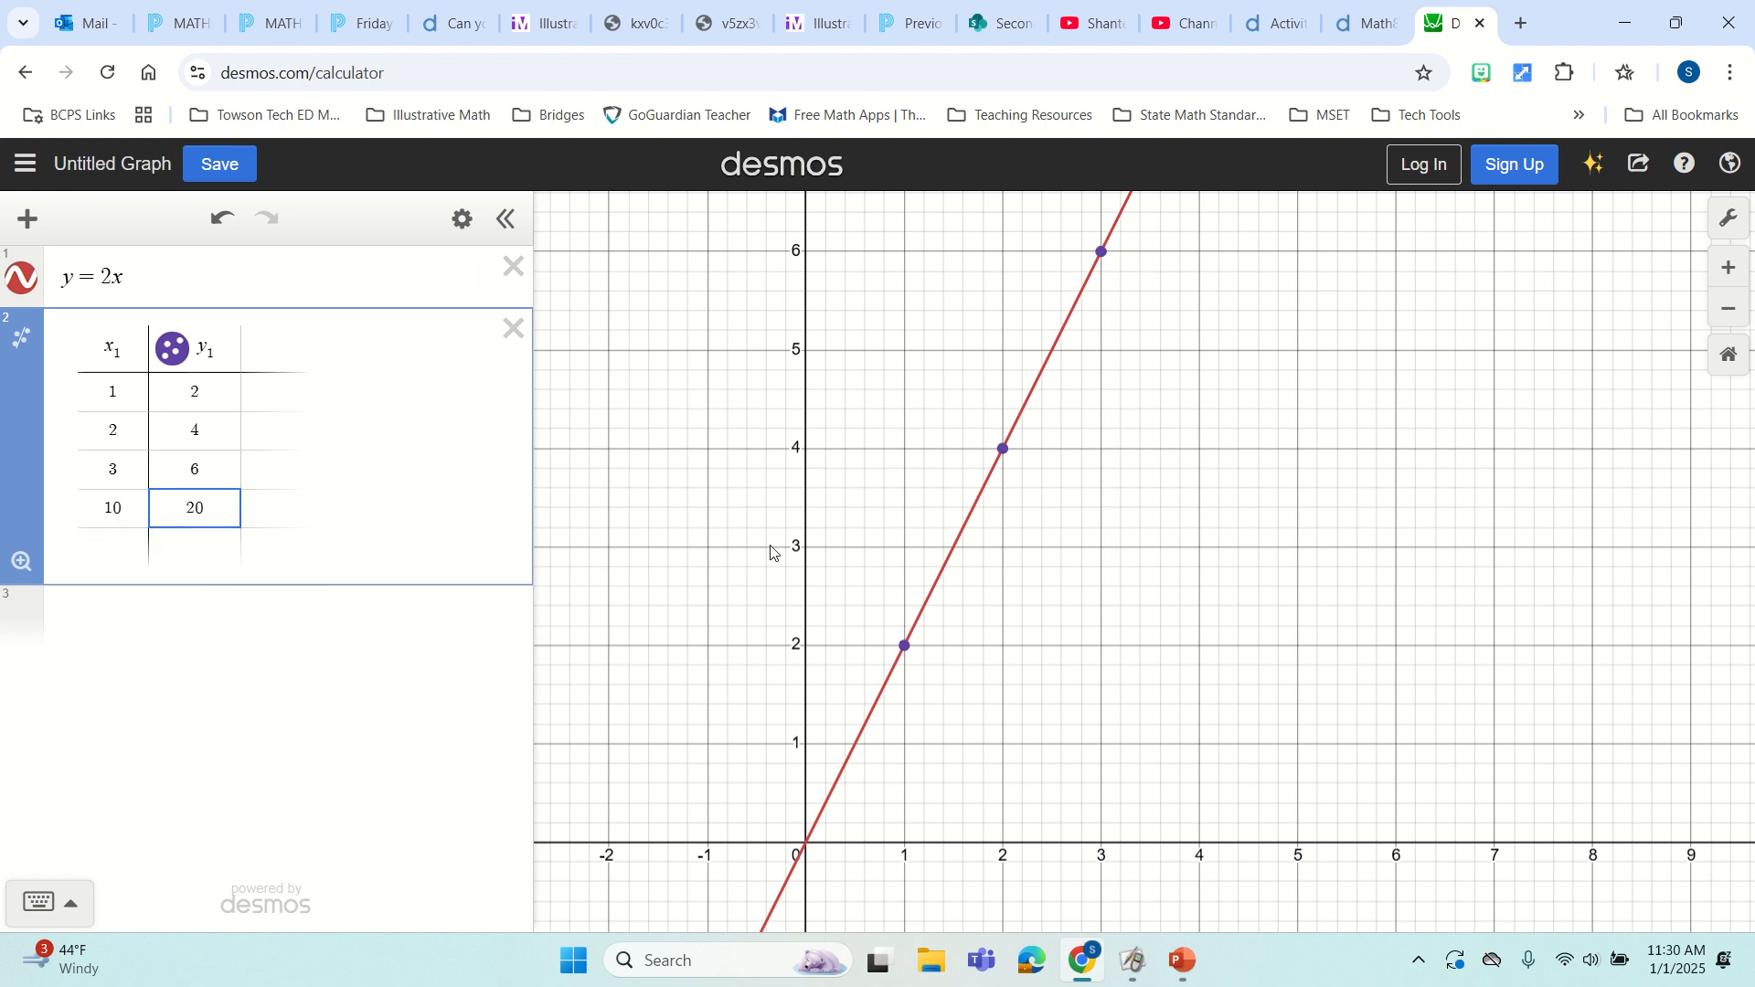
left_click(1152, 574)
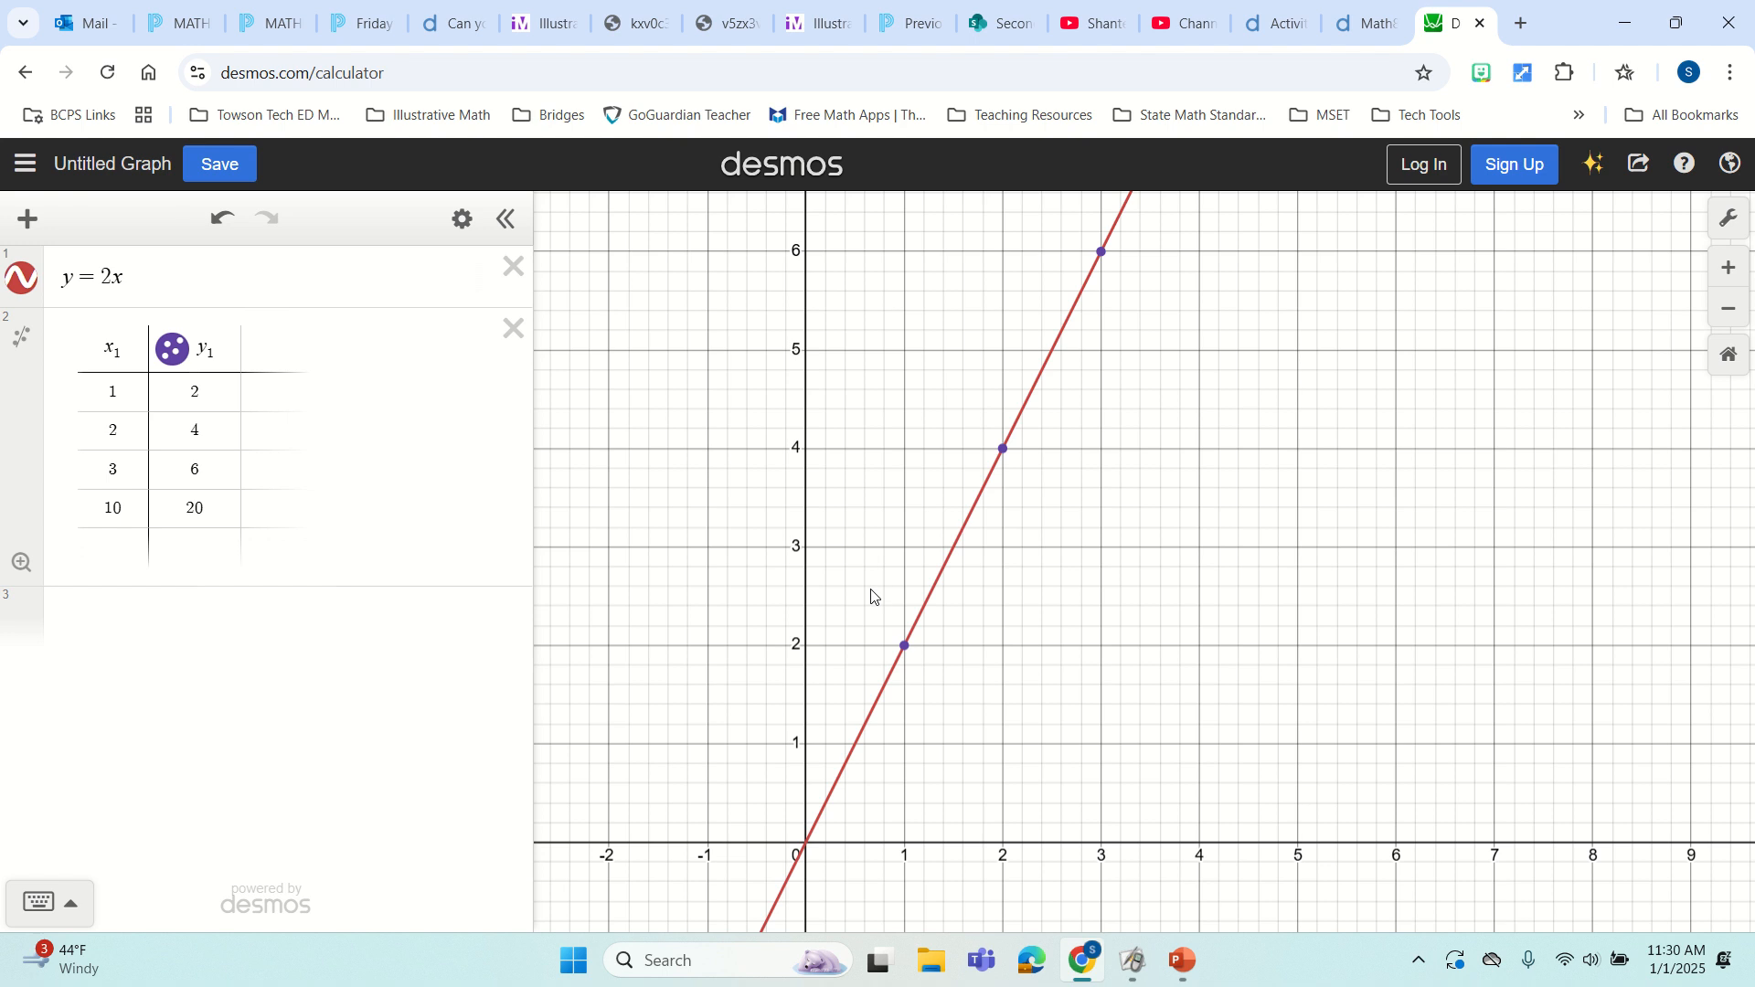
Show the coordinates of the three plotted table points nearest the origin.
left_click(906, 648)
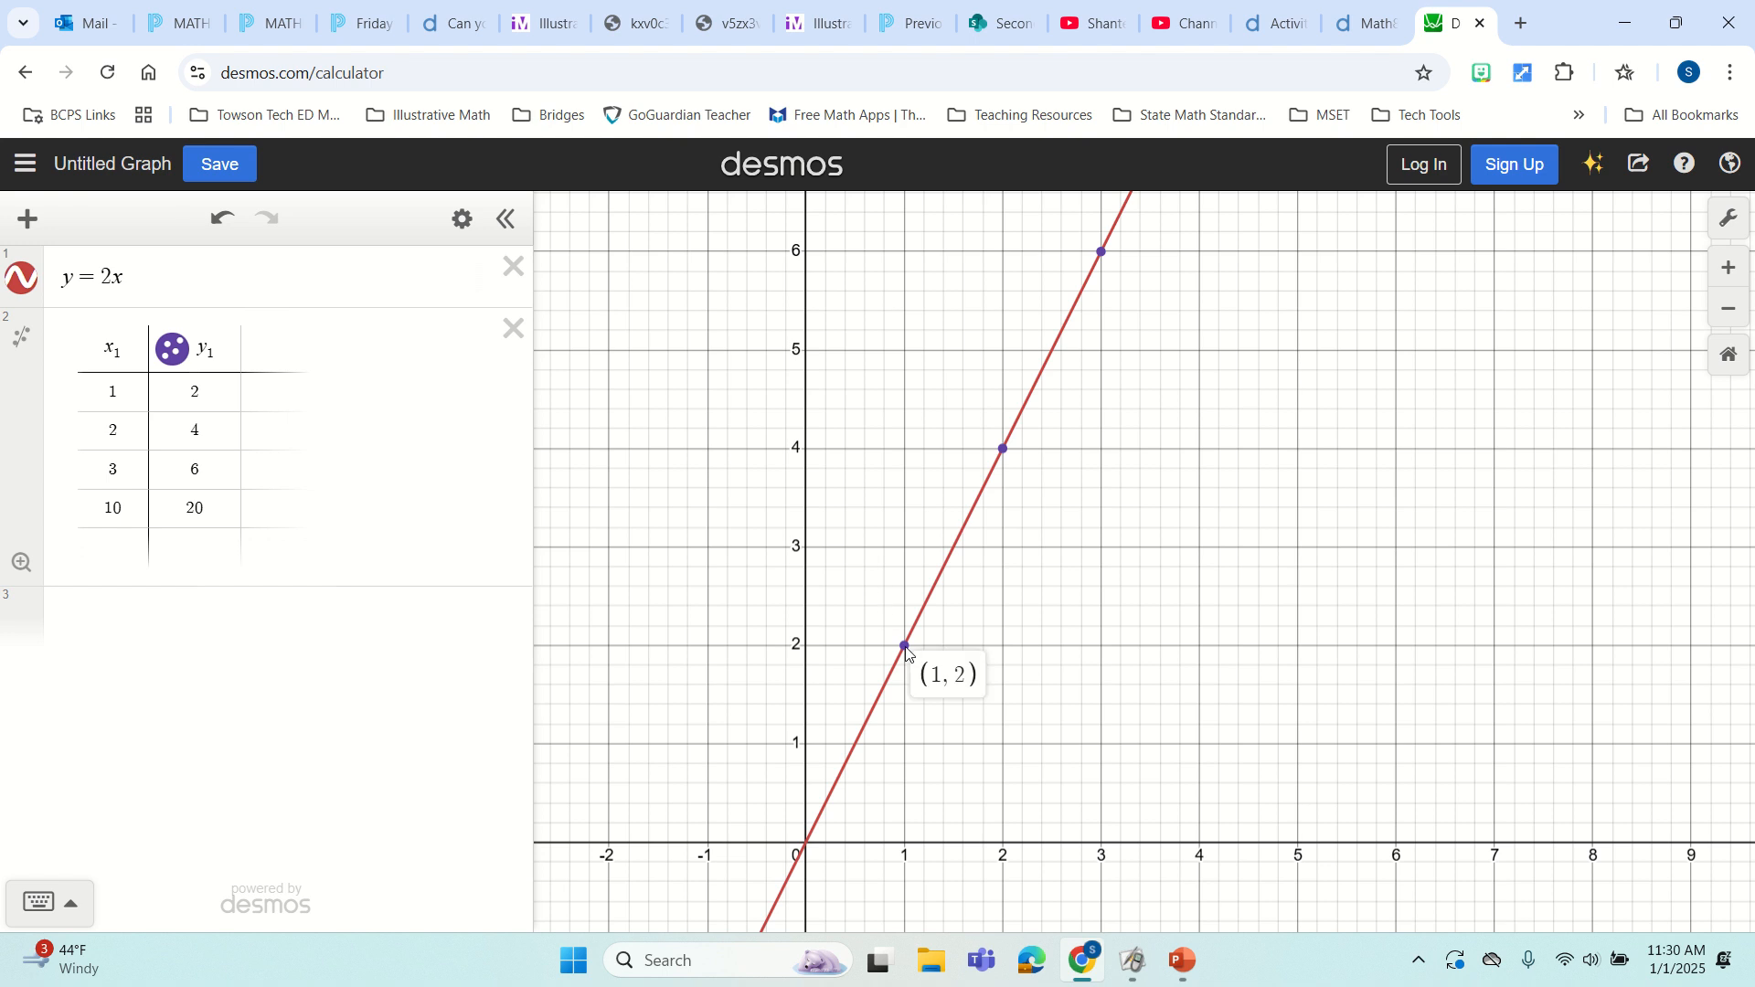
left_click(1003, 449)
left_click(1102, 252)
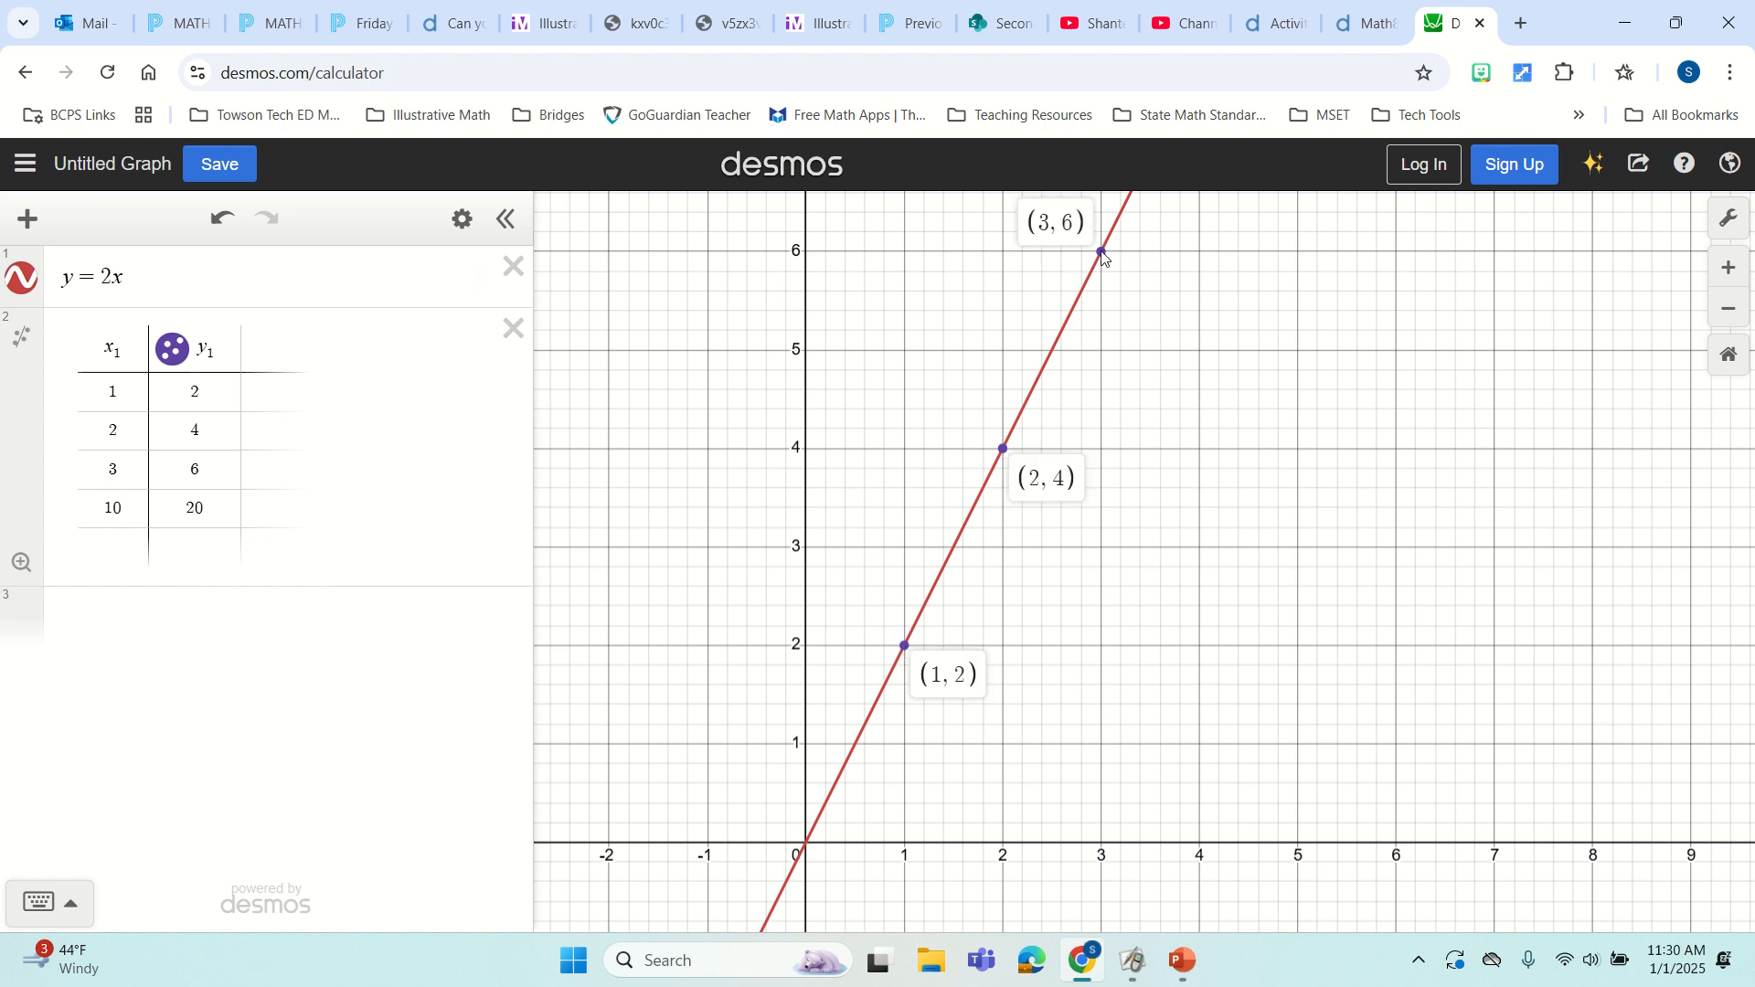
Follow the line upward to the plotted point at x = 10 and check its coordinates.
left_click(1282, 417)
left_click_drag(1283, 418, 1129, 834)
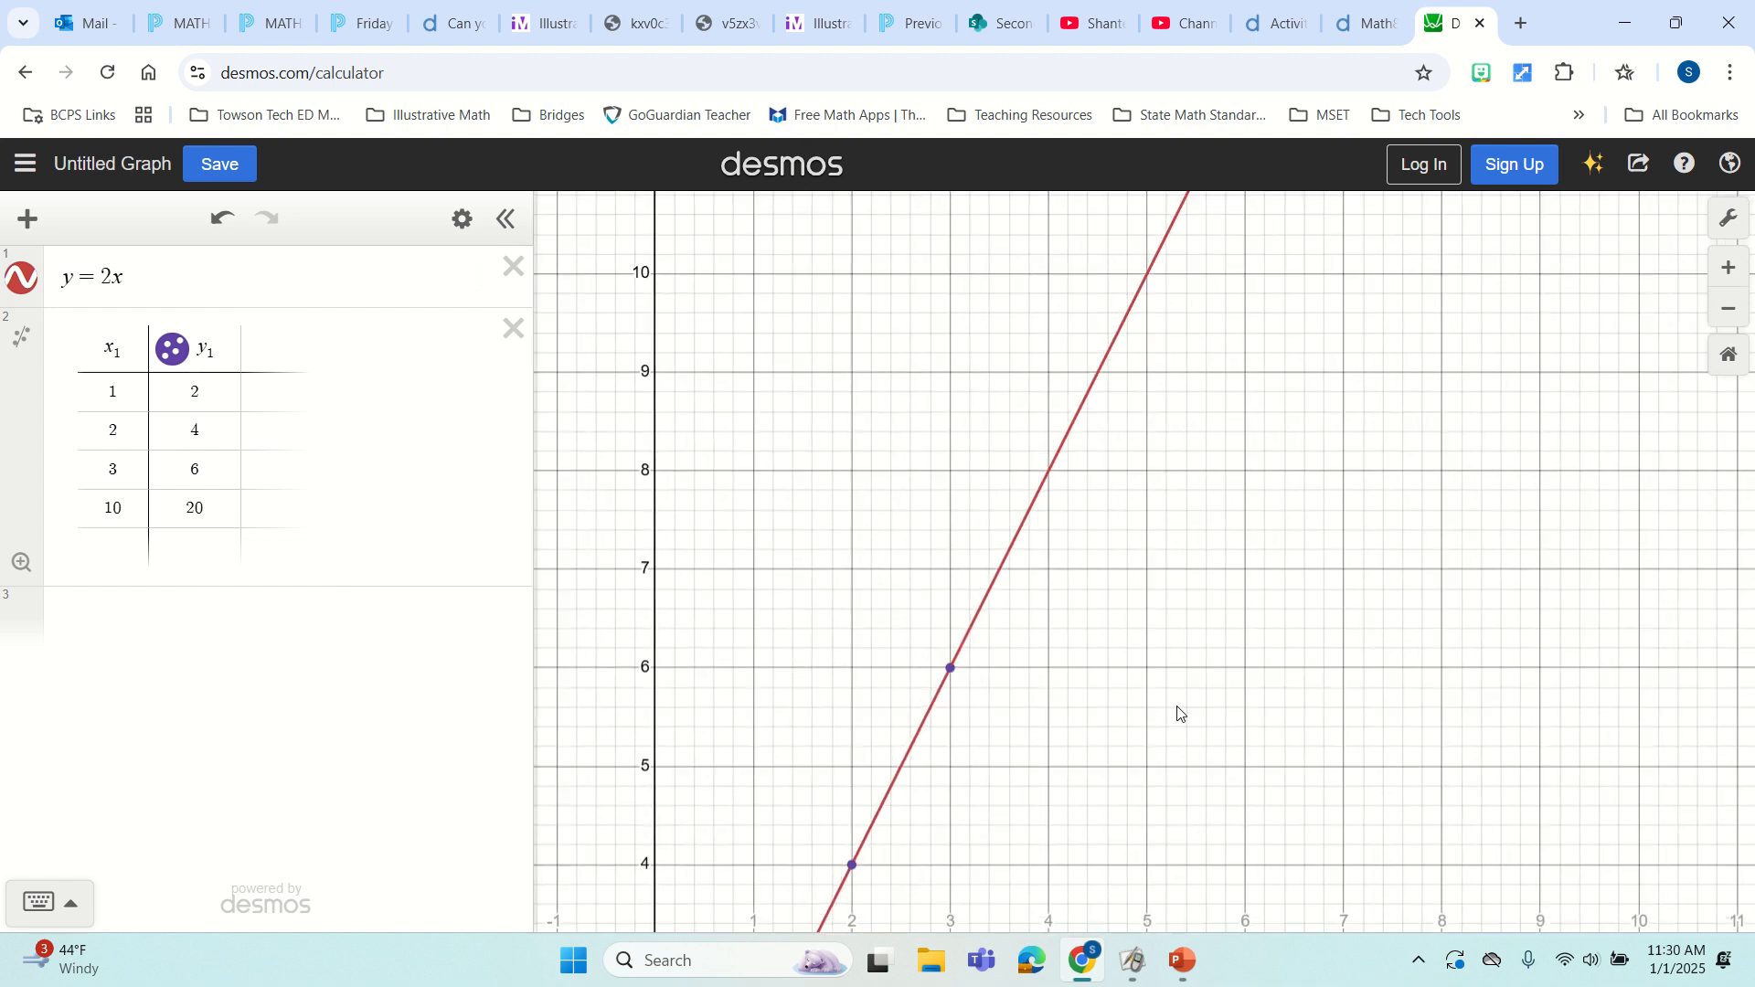
left_click_drag(1314, 408, 1160, 838)
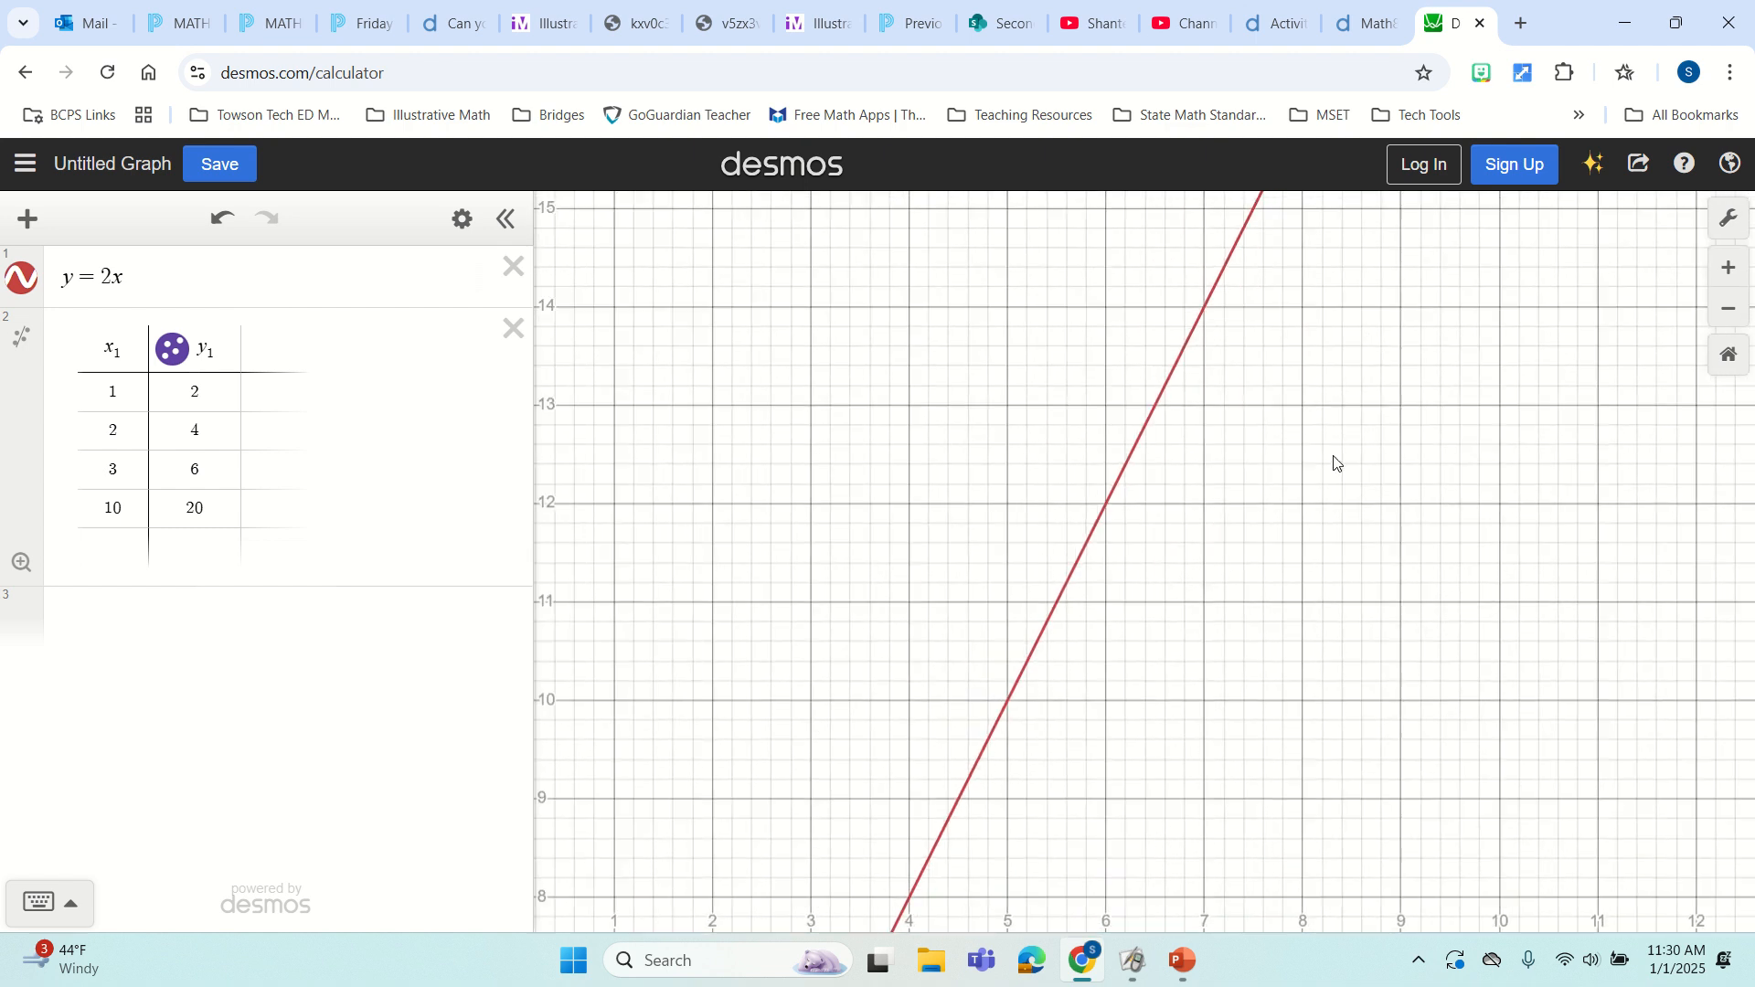
left_click_drag(1335, 463, 1222, 827)
left_click_drag(1472, 435, 1359, 772)
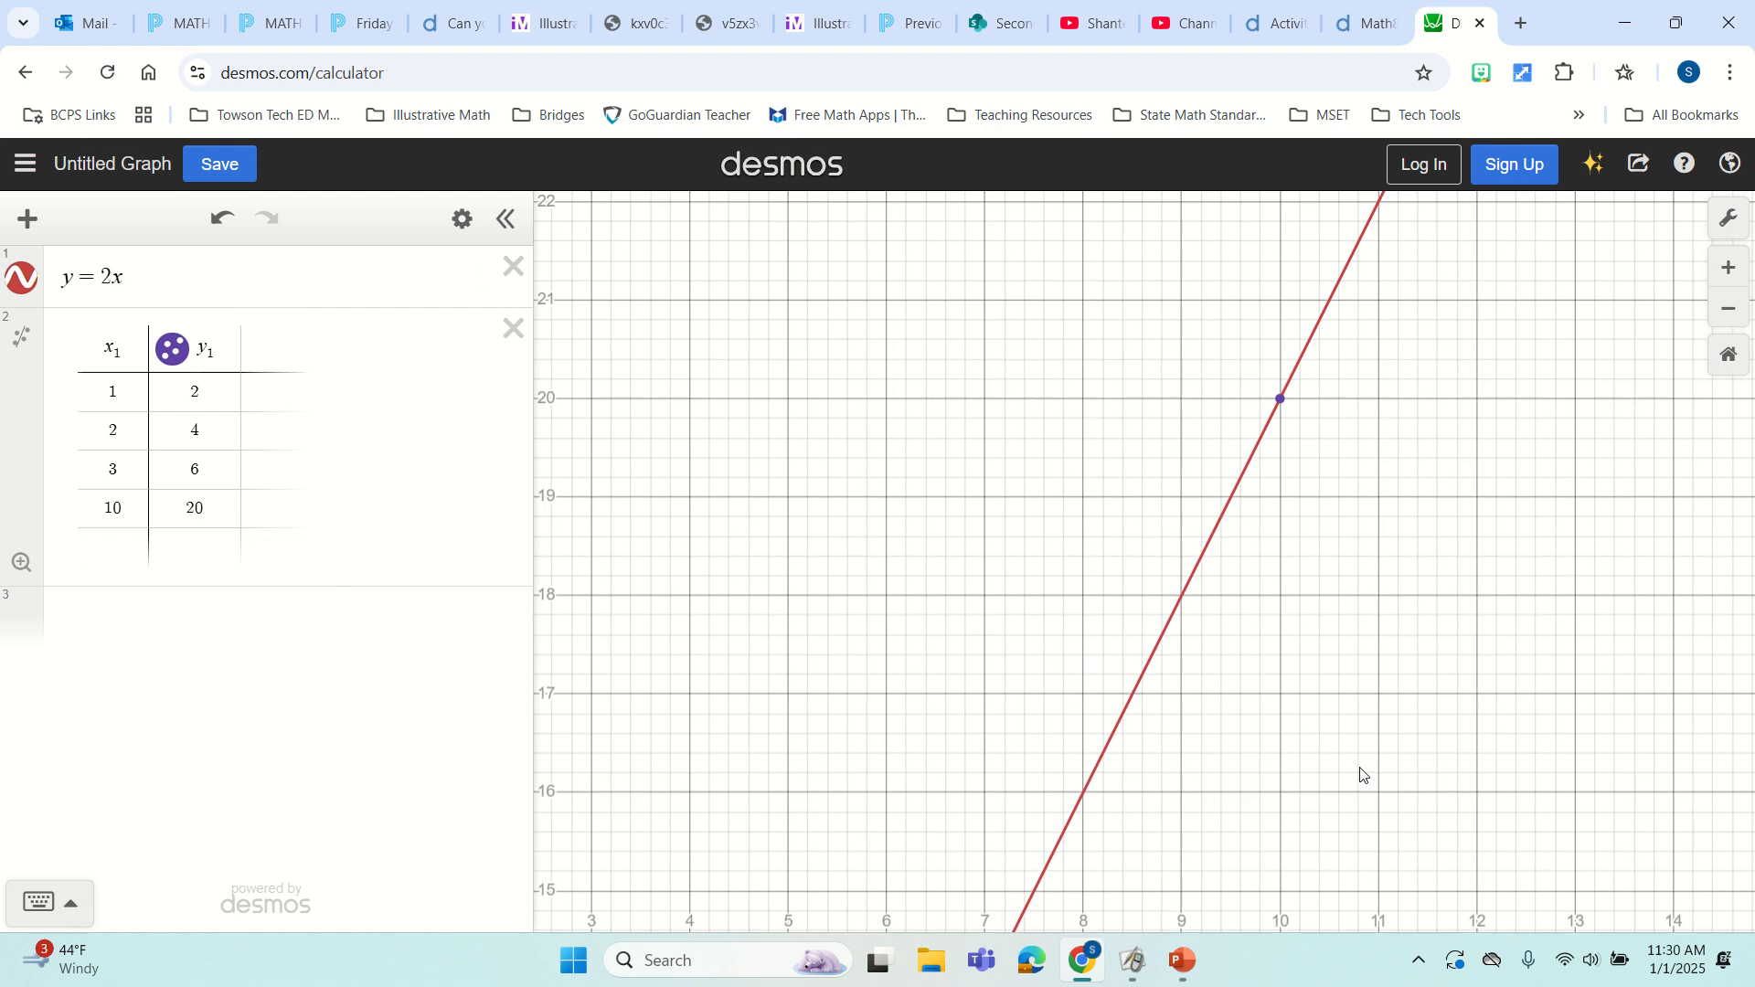
left_click(1273, 434)
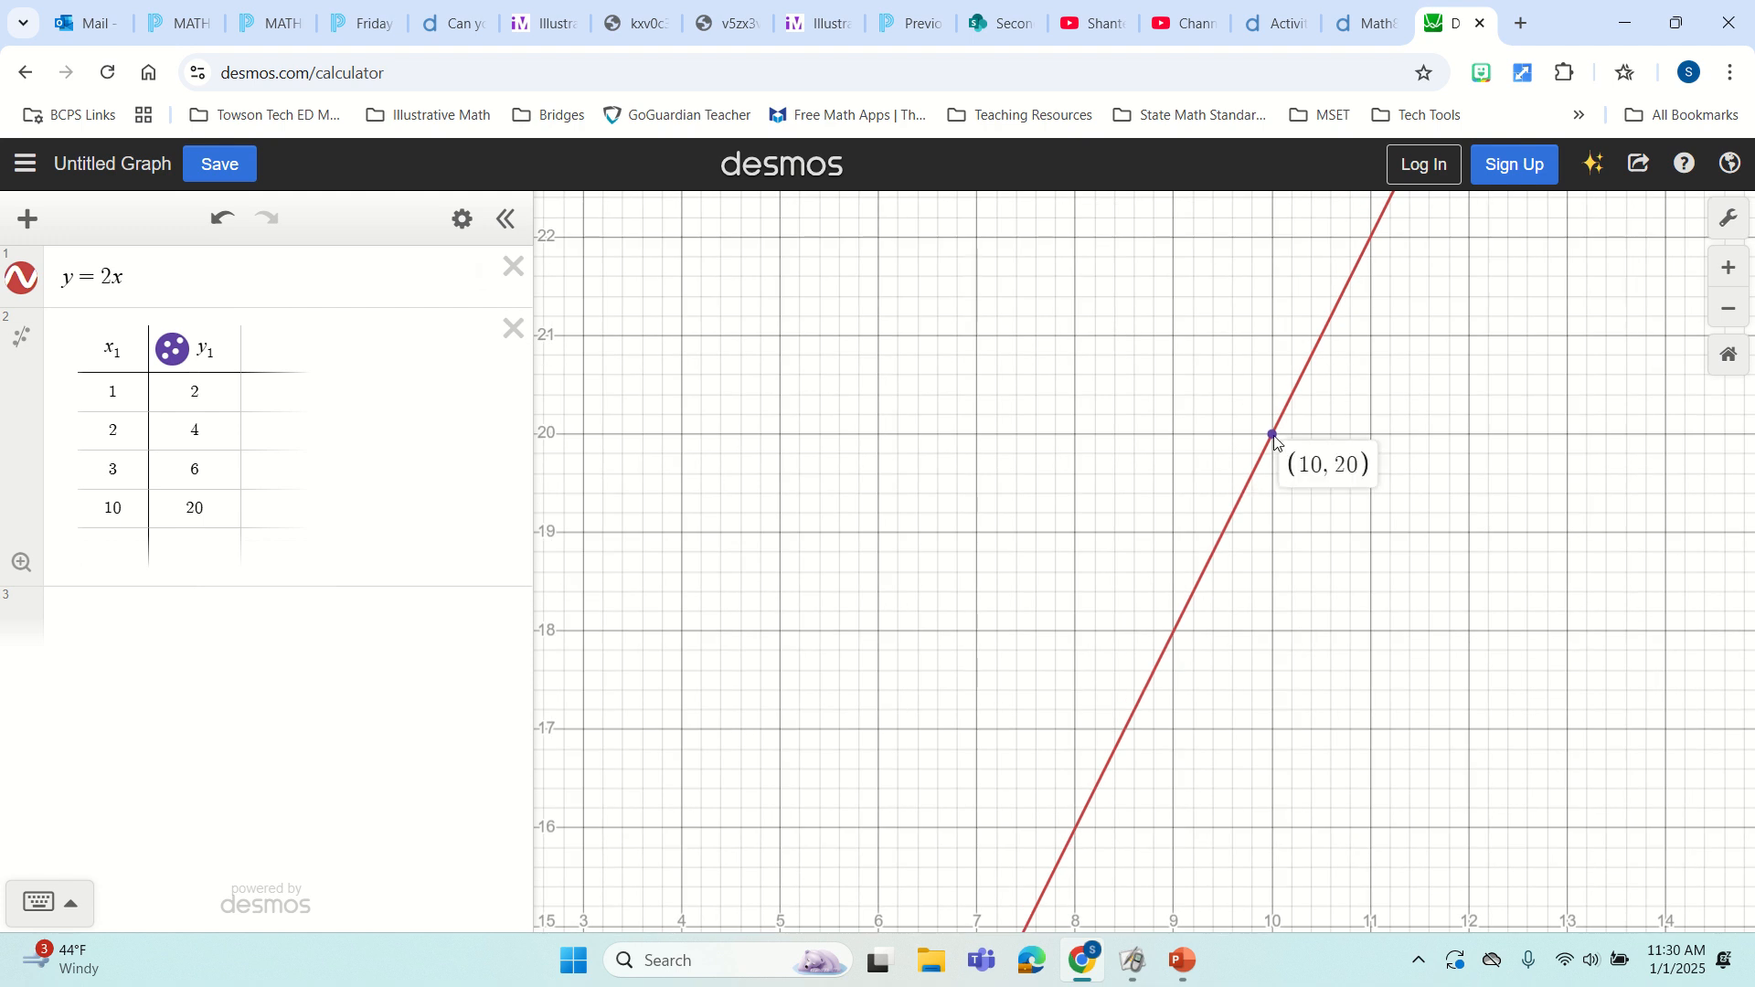
left_click(1535, 506)
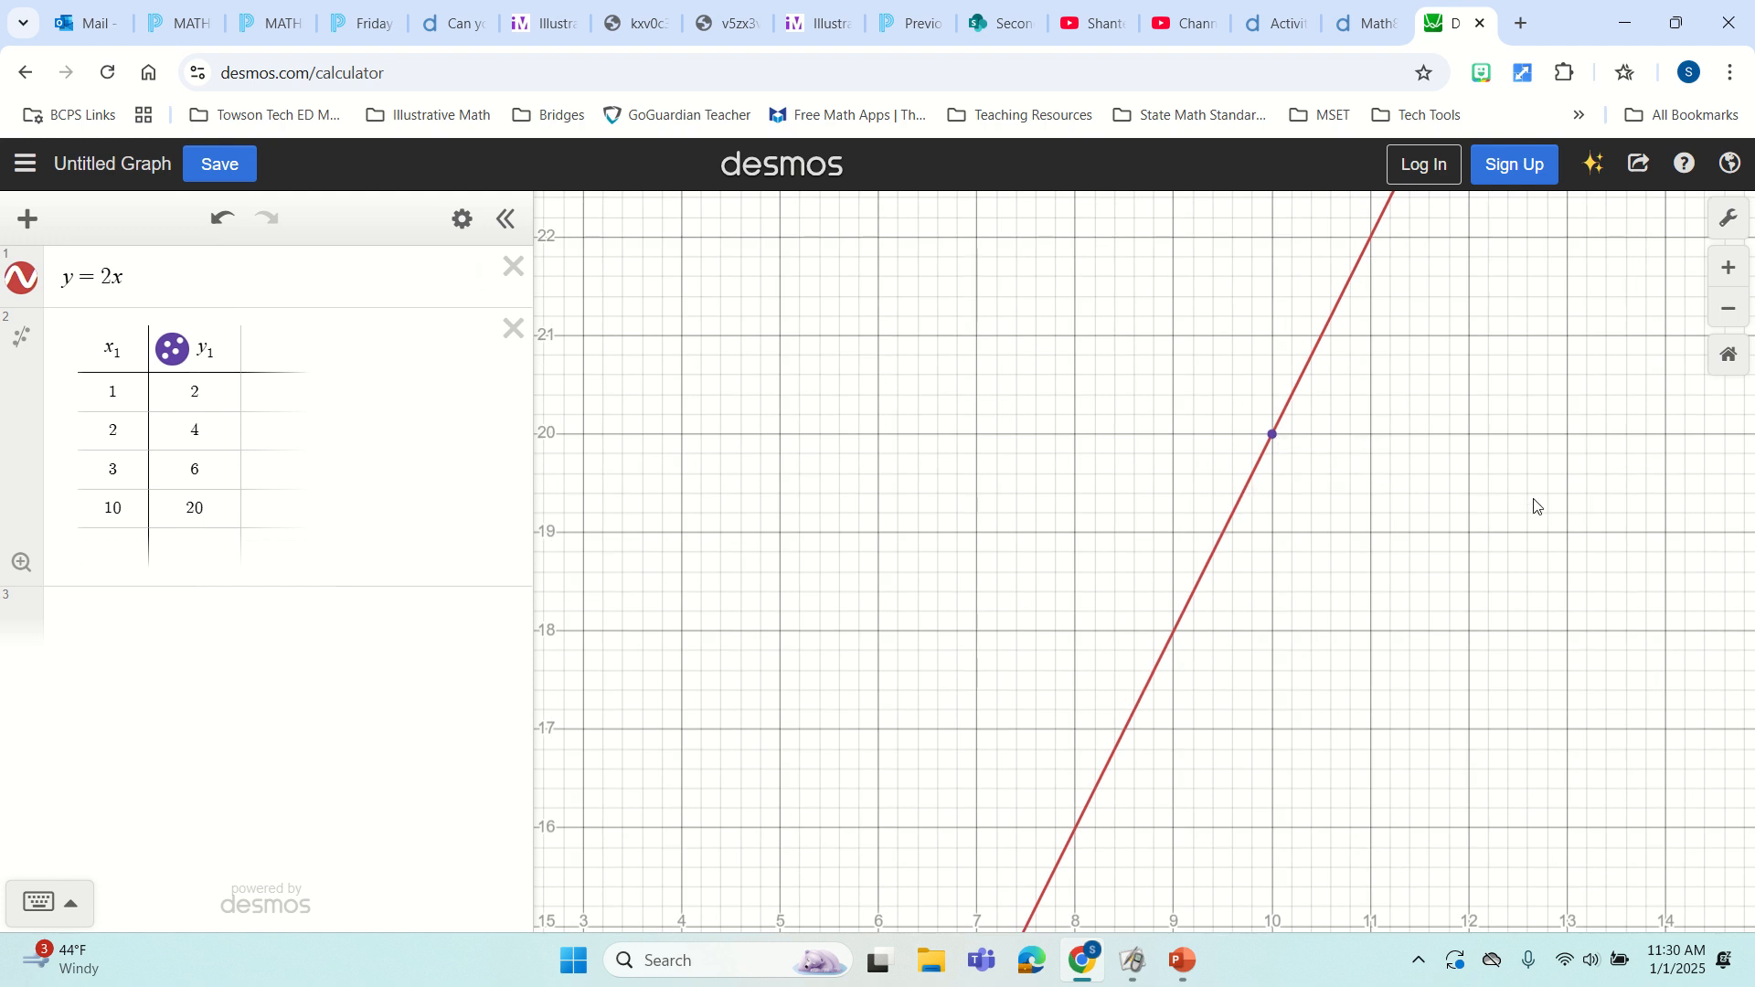
Bring all four table points into view on the line and show the coordinates of each.
left_click(1724, 307)
left_click(1723, 307)
left_click_drag(1362, 627, 1349, 394)
left_click(938, 744)
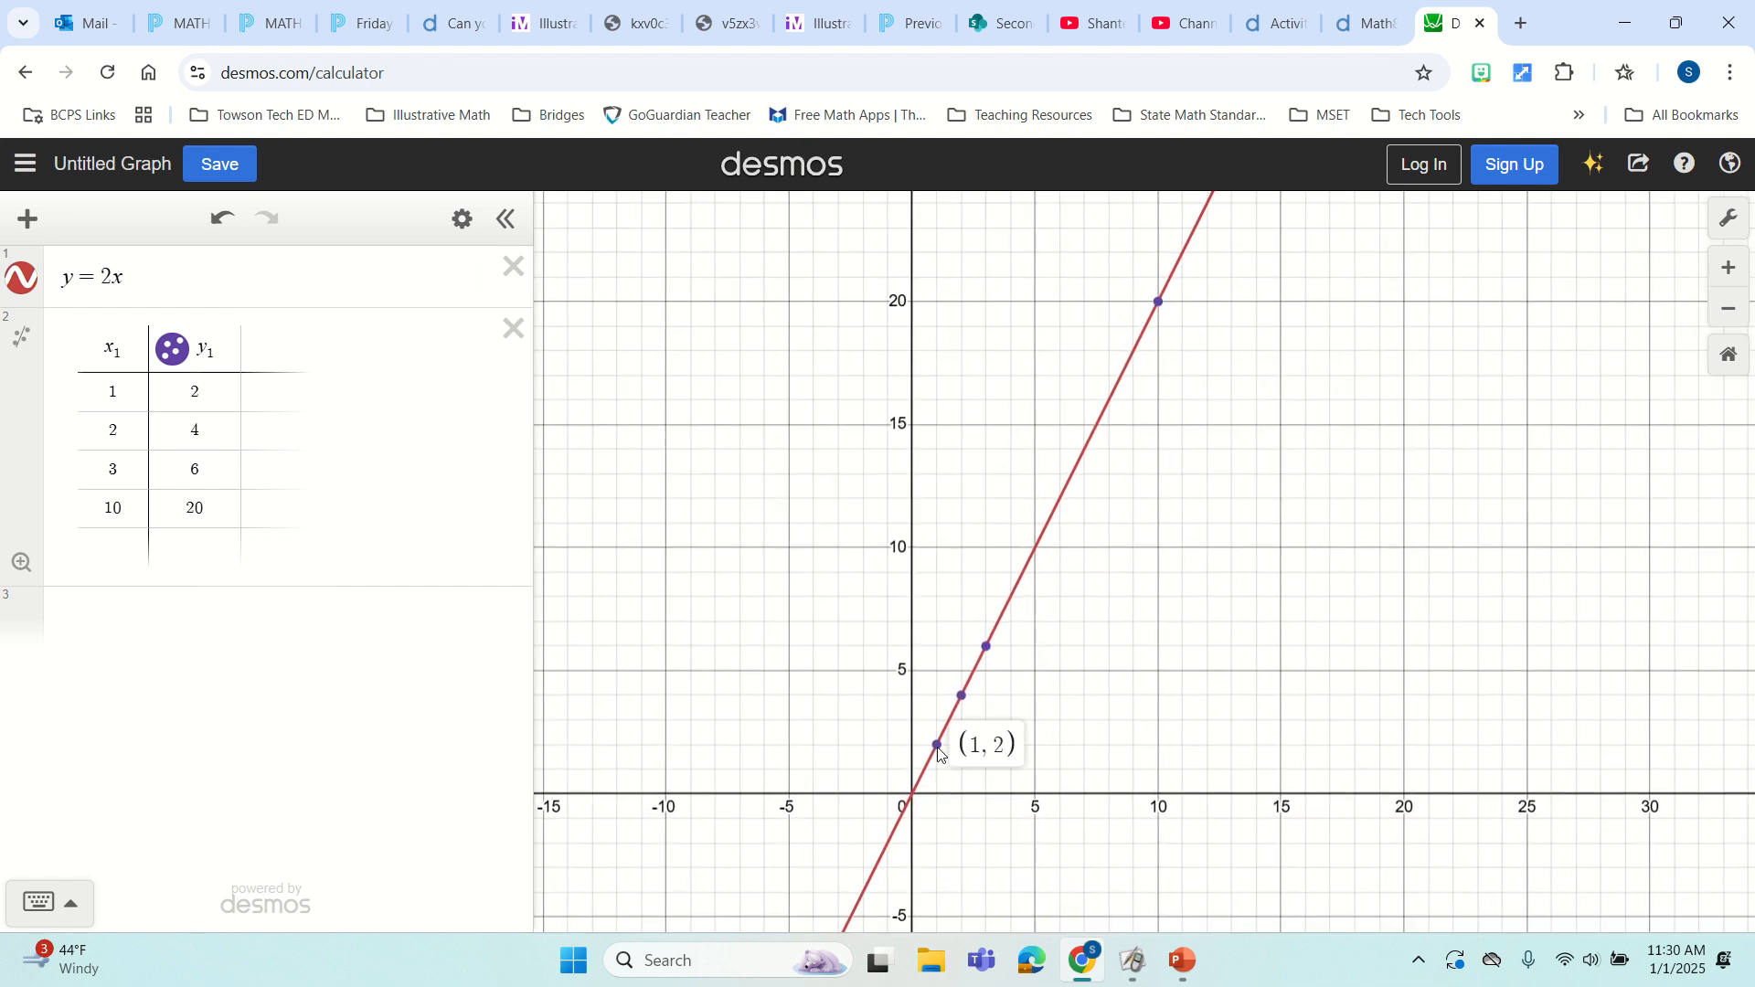
left_click(962, 697)
left_click(986, 647)
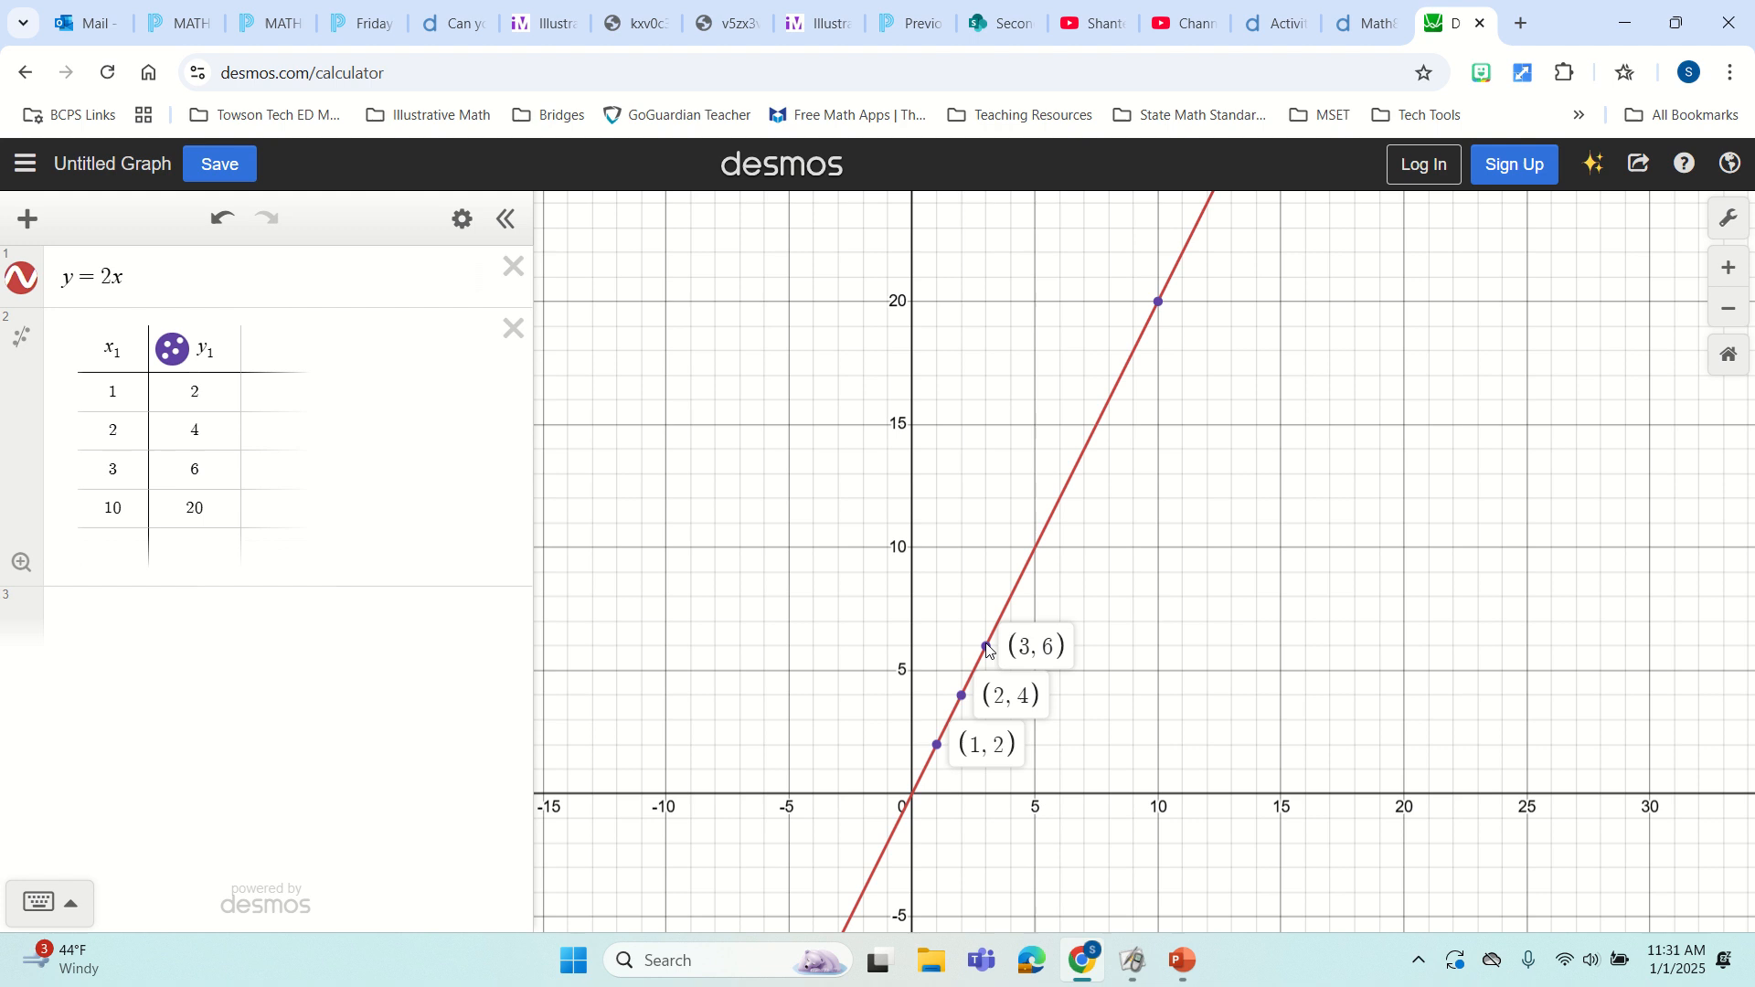
left_click(1159, 302)
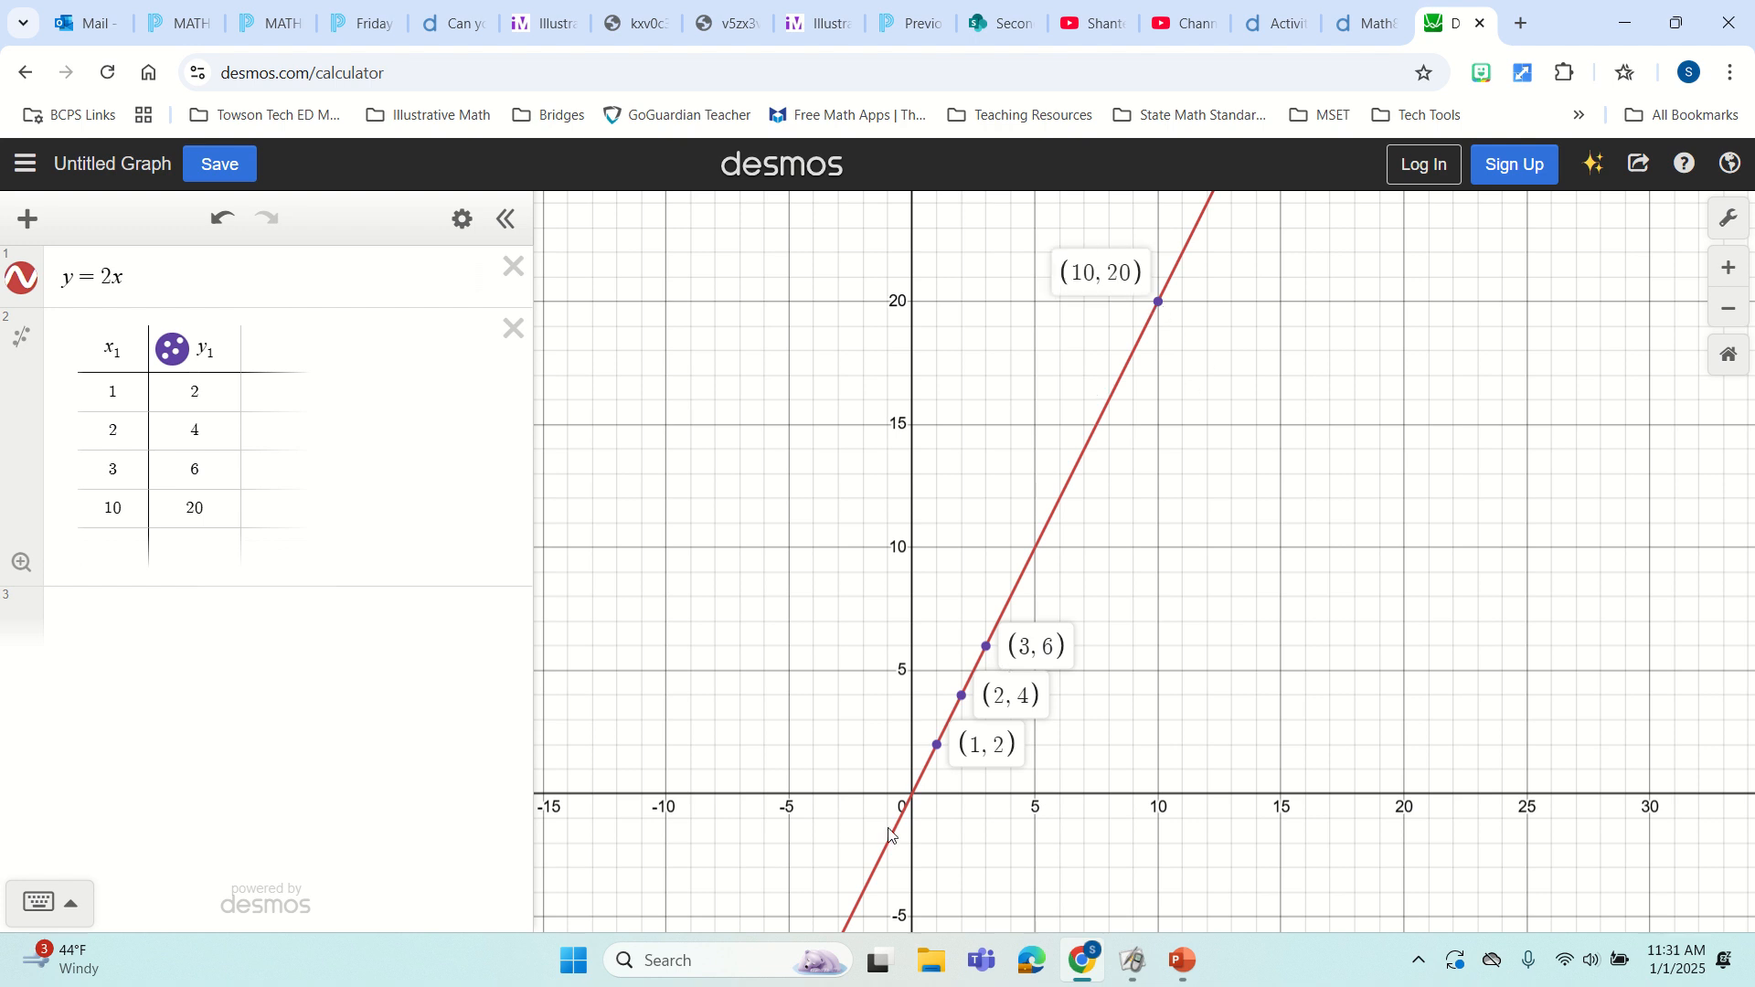
Delete the y = 2x expression and keep only the table's plotted points.
left_click(147, 276)
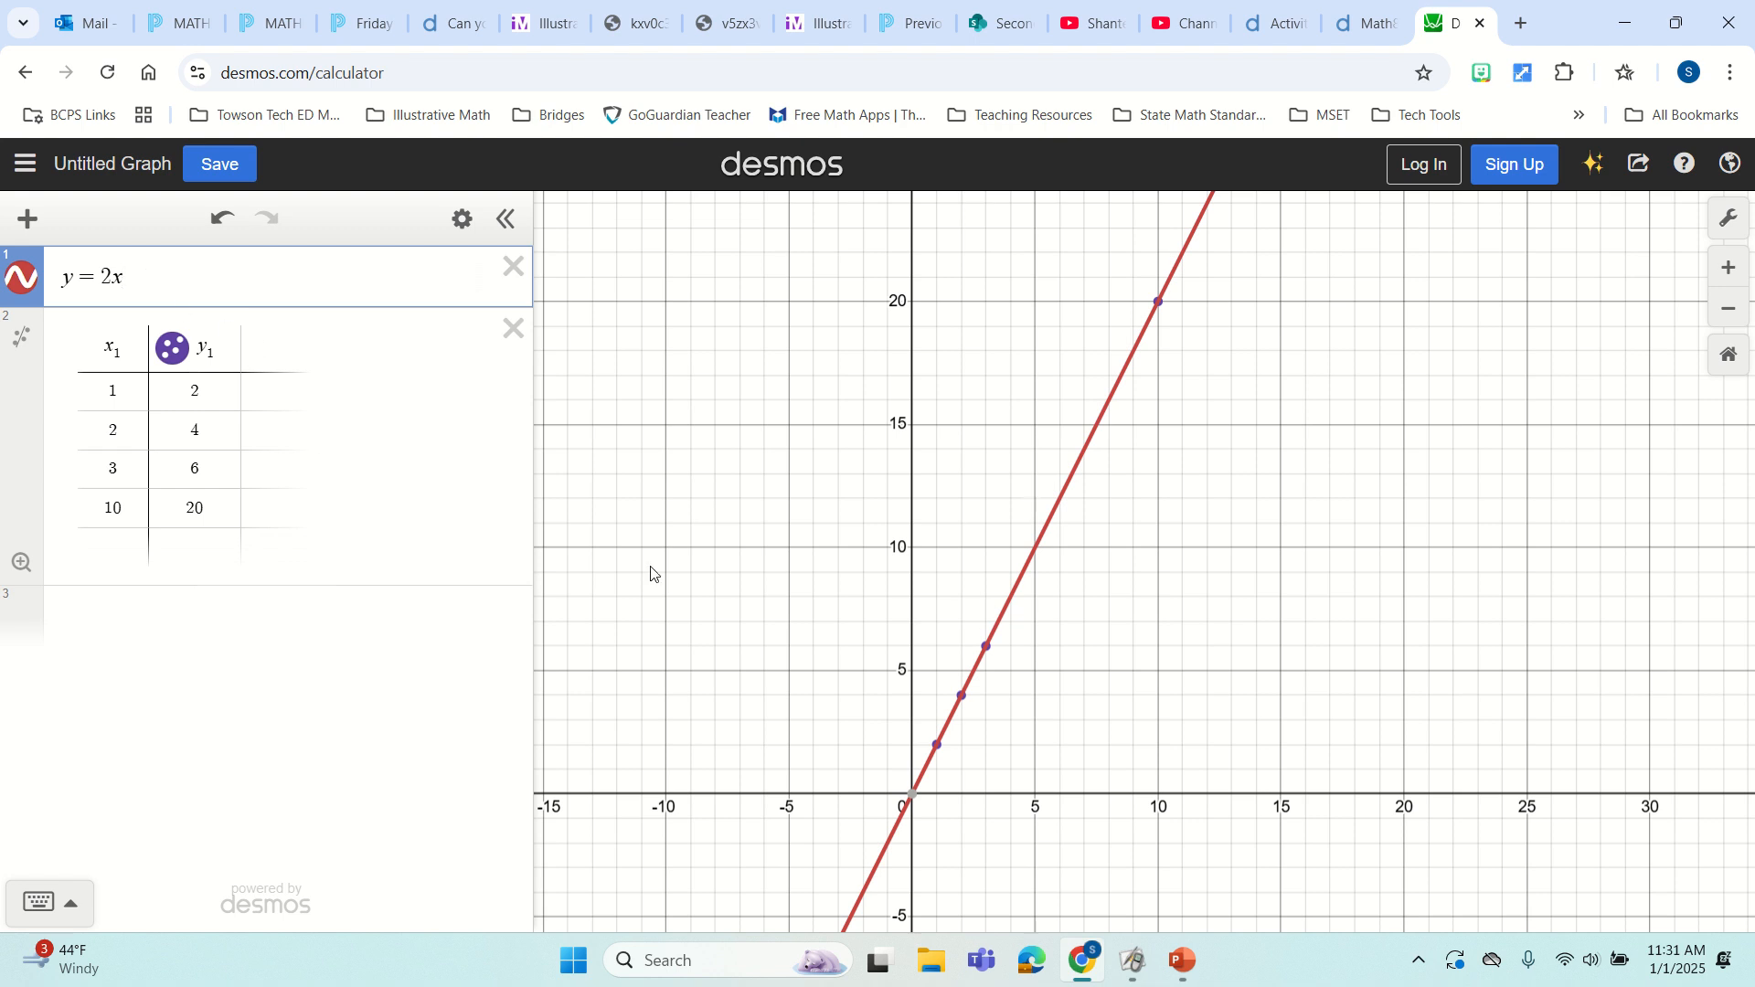
left_click(513, 268)
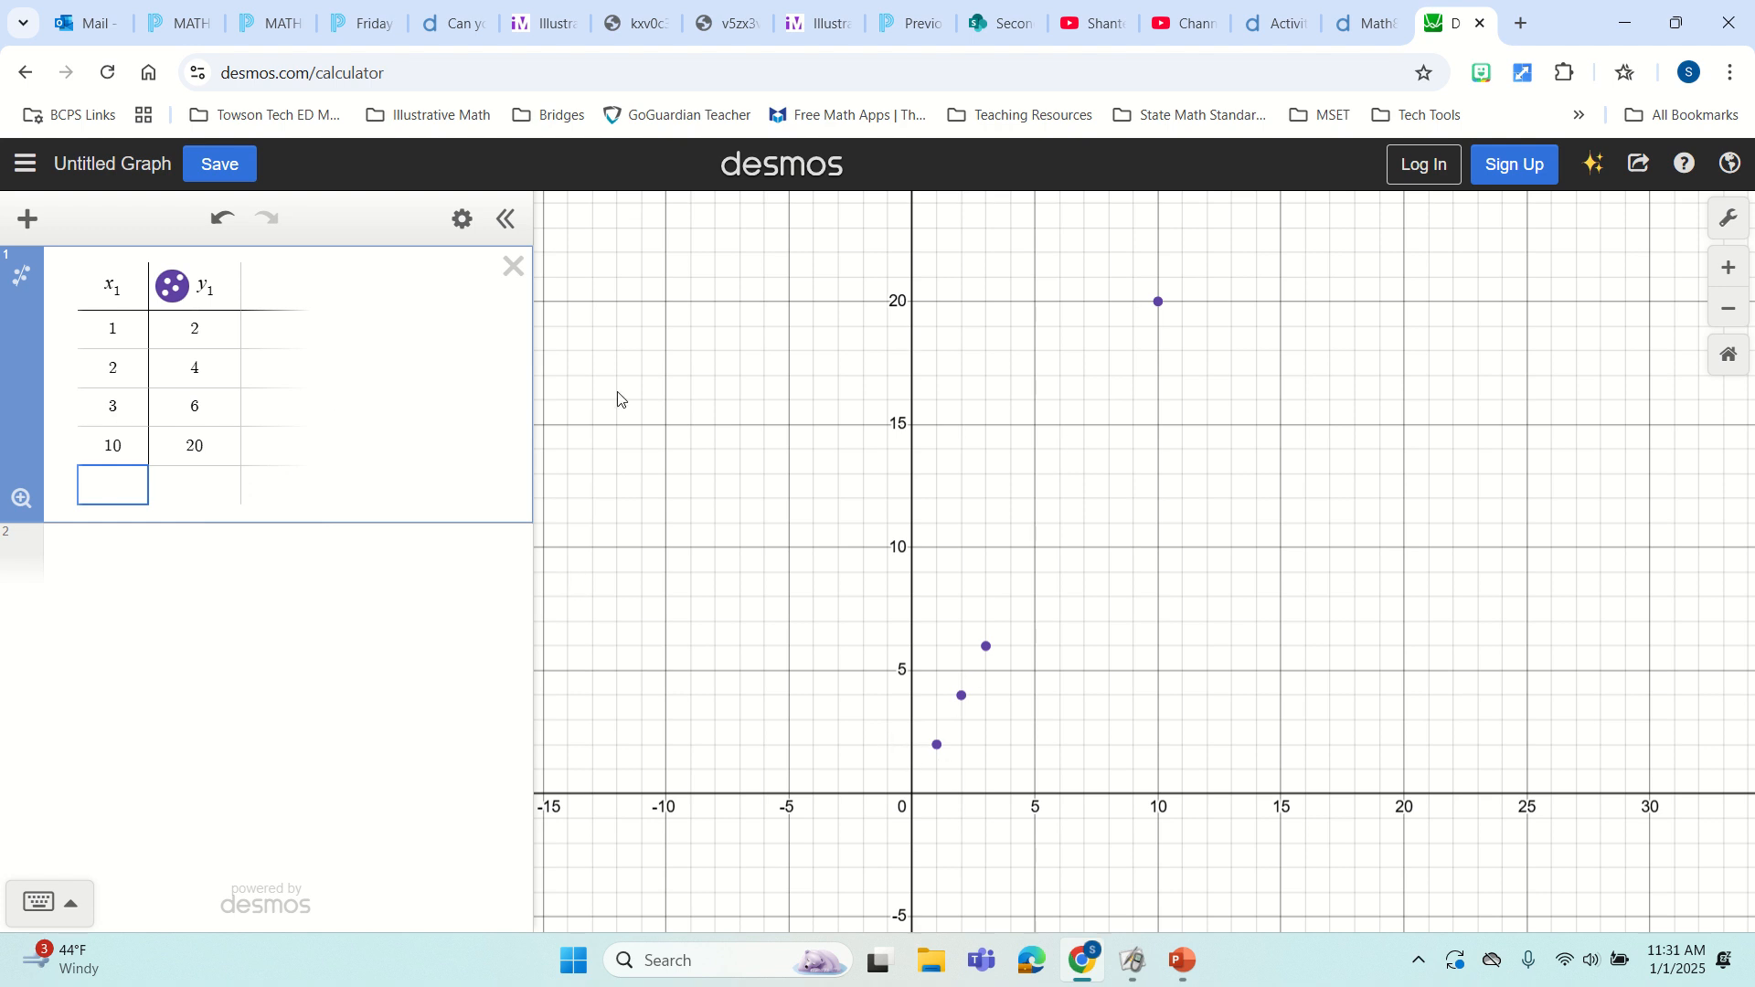
left_click(269, 665)
Recolor the table's points green and connect them with solid lines.
left_click(462, 223)
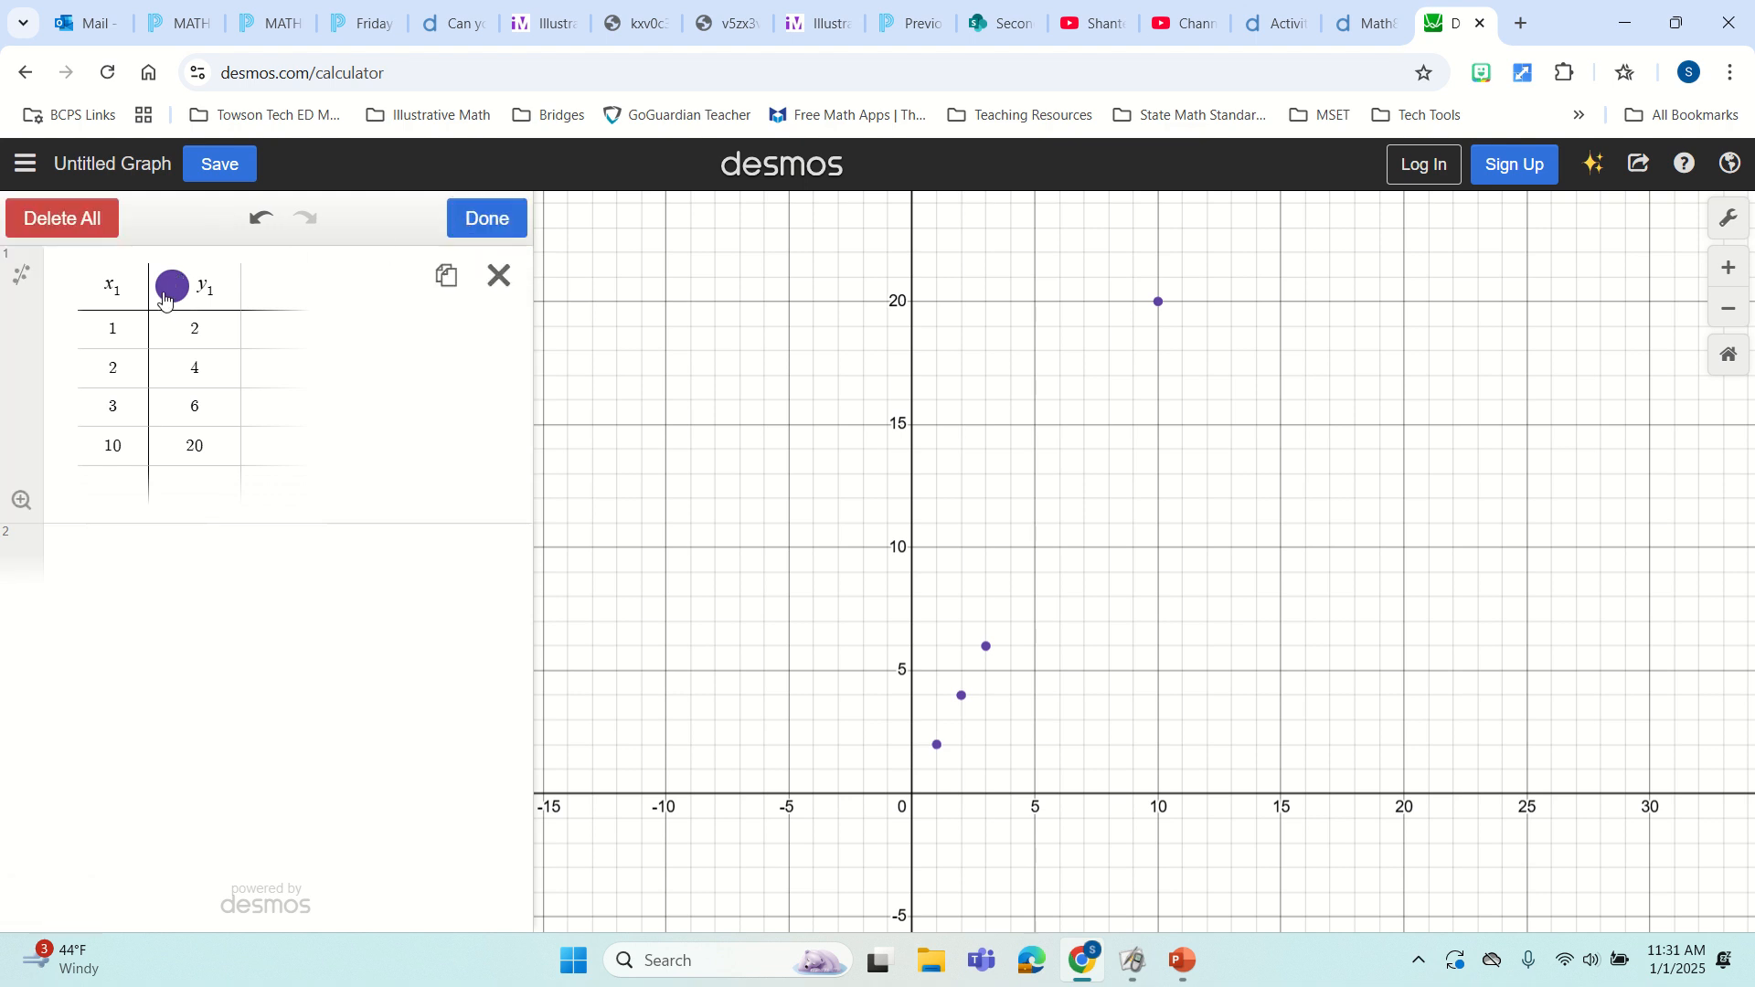
left_click(170, 287)
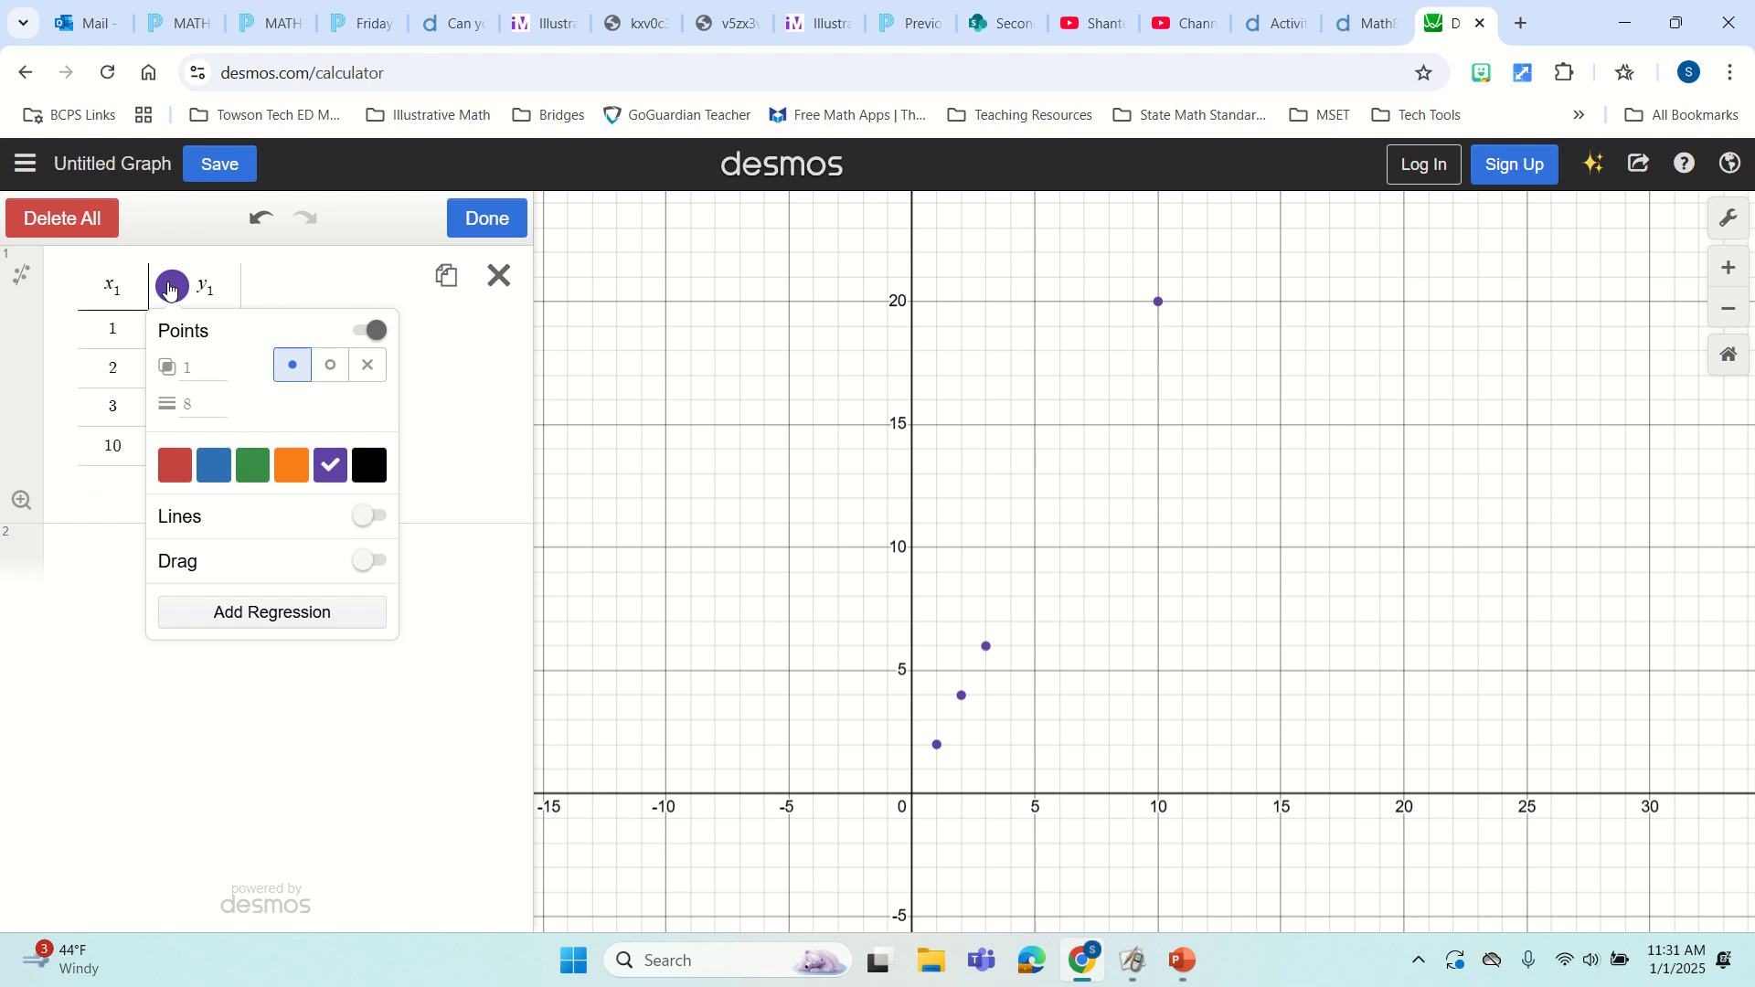
left_click(250, 473)
left_click(368, 517)
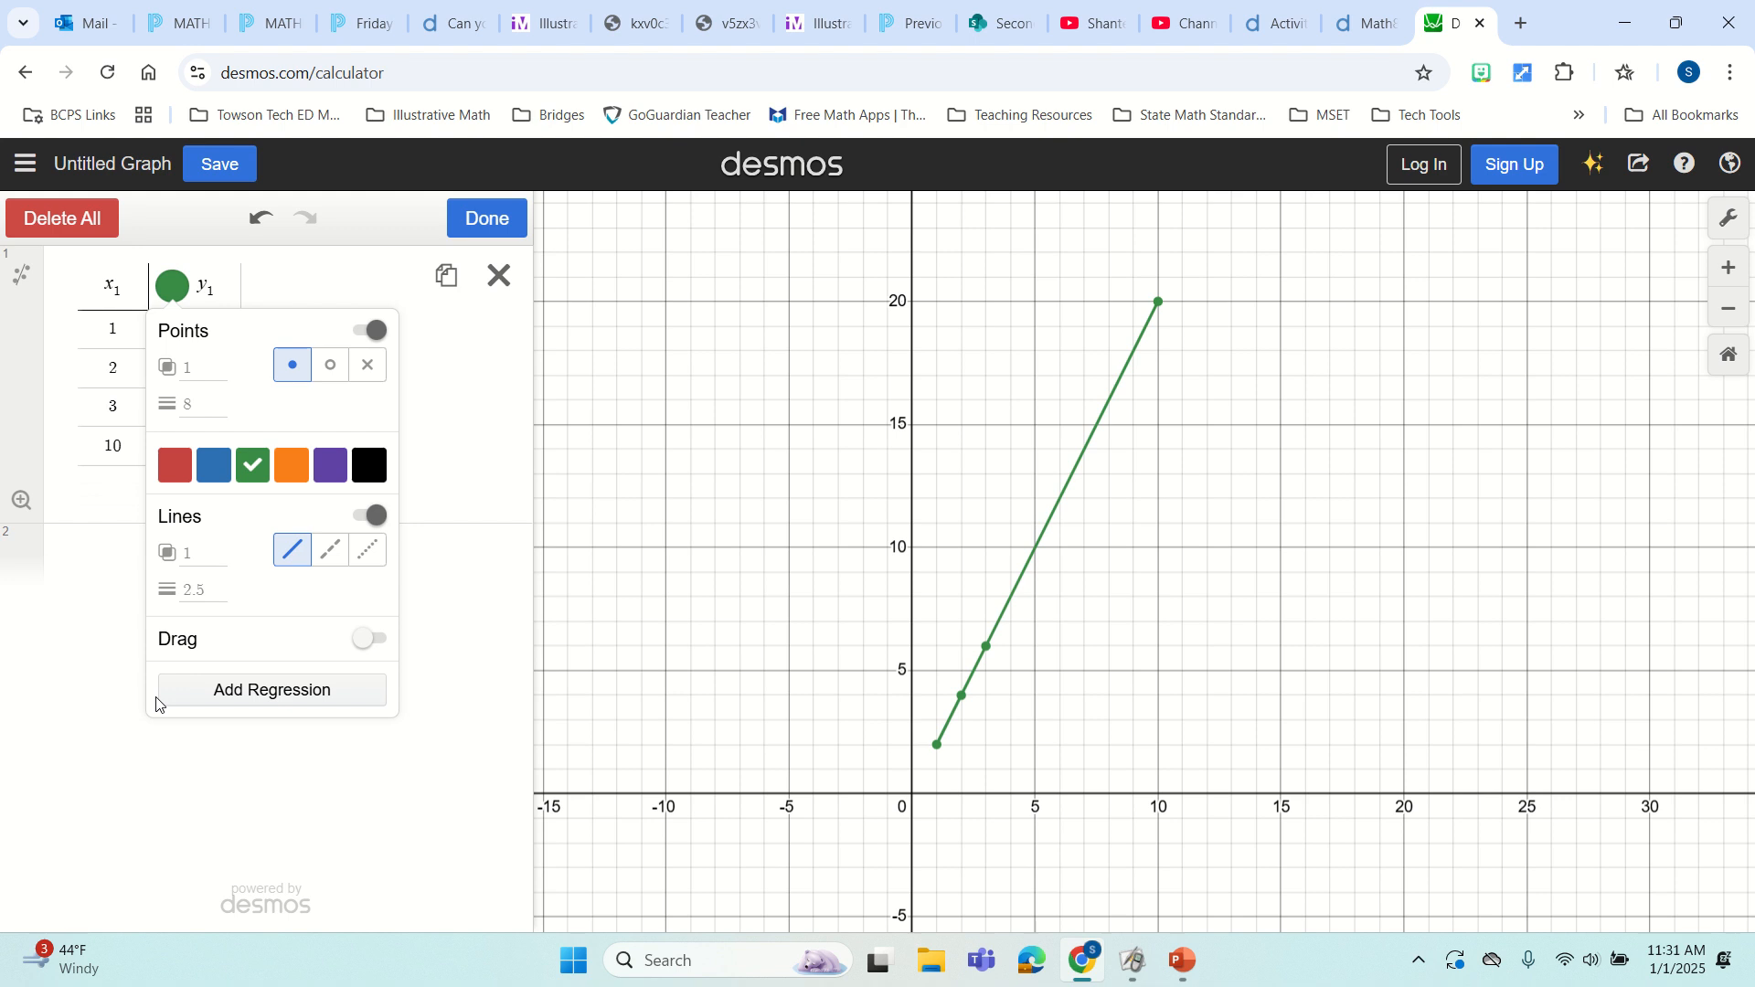
left_click(489, 235)
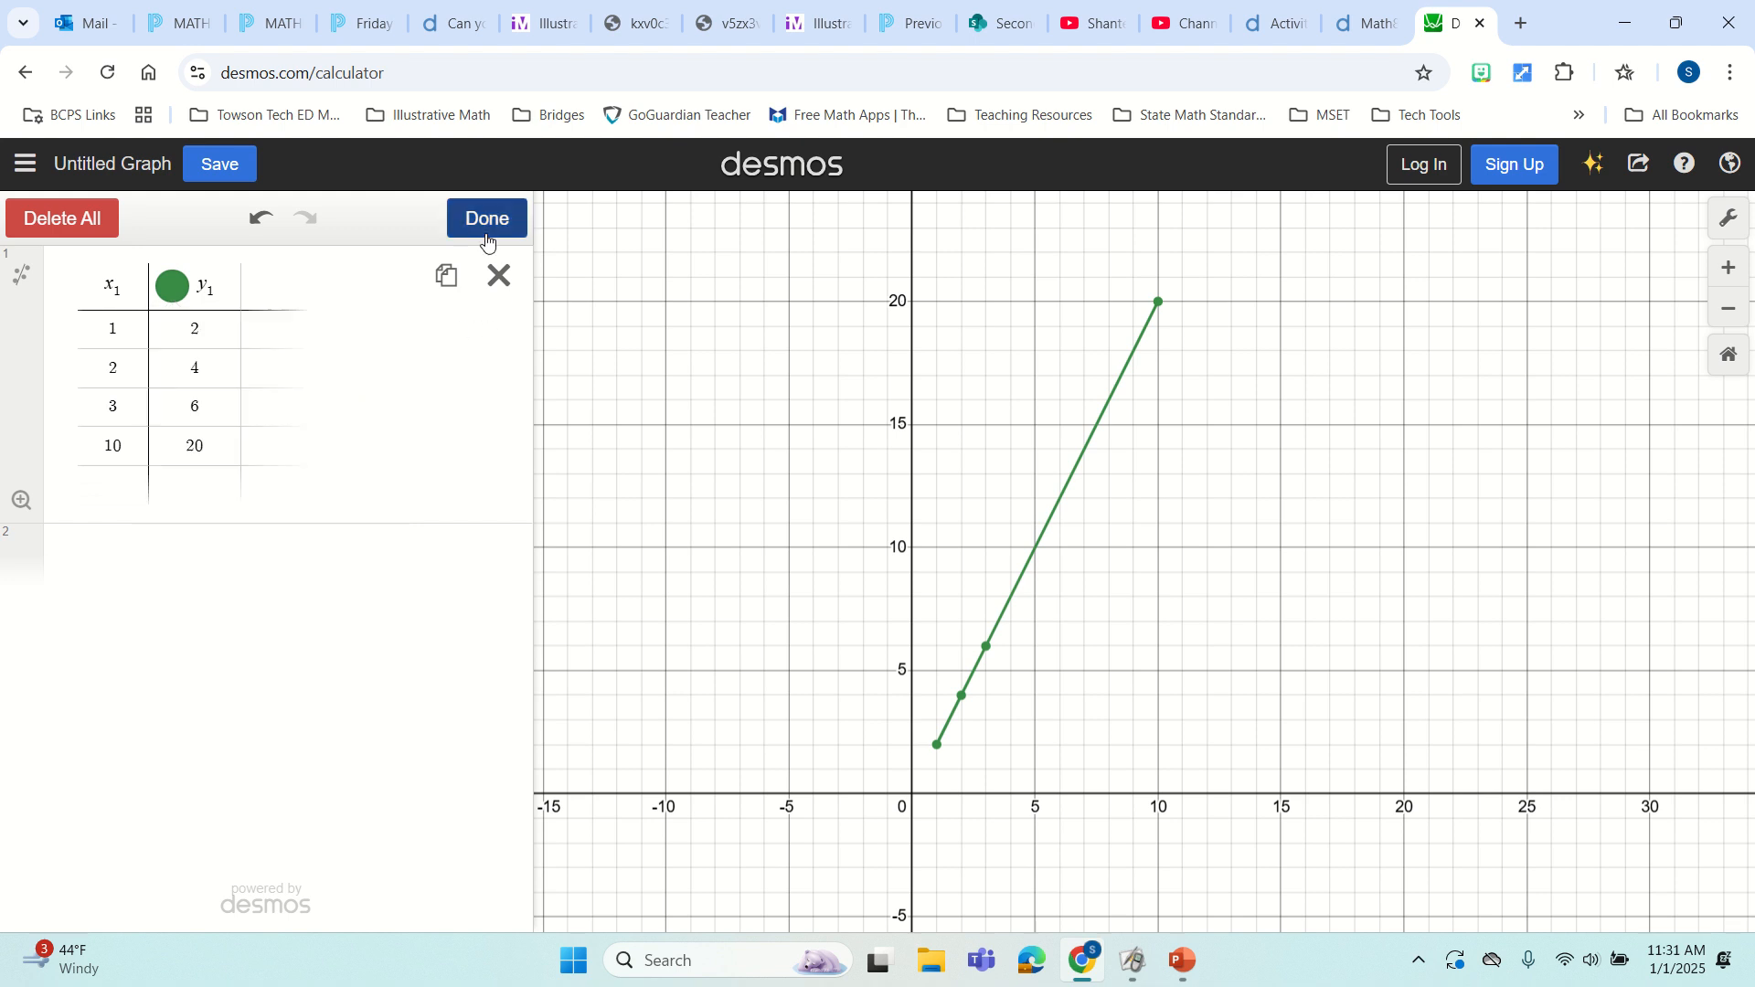
Graph y = 2x below the table and show the coordinates where the line passes through the origin.
left_click(121, 549)
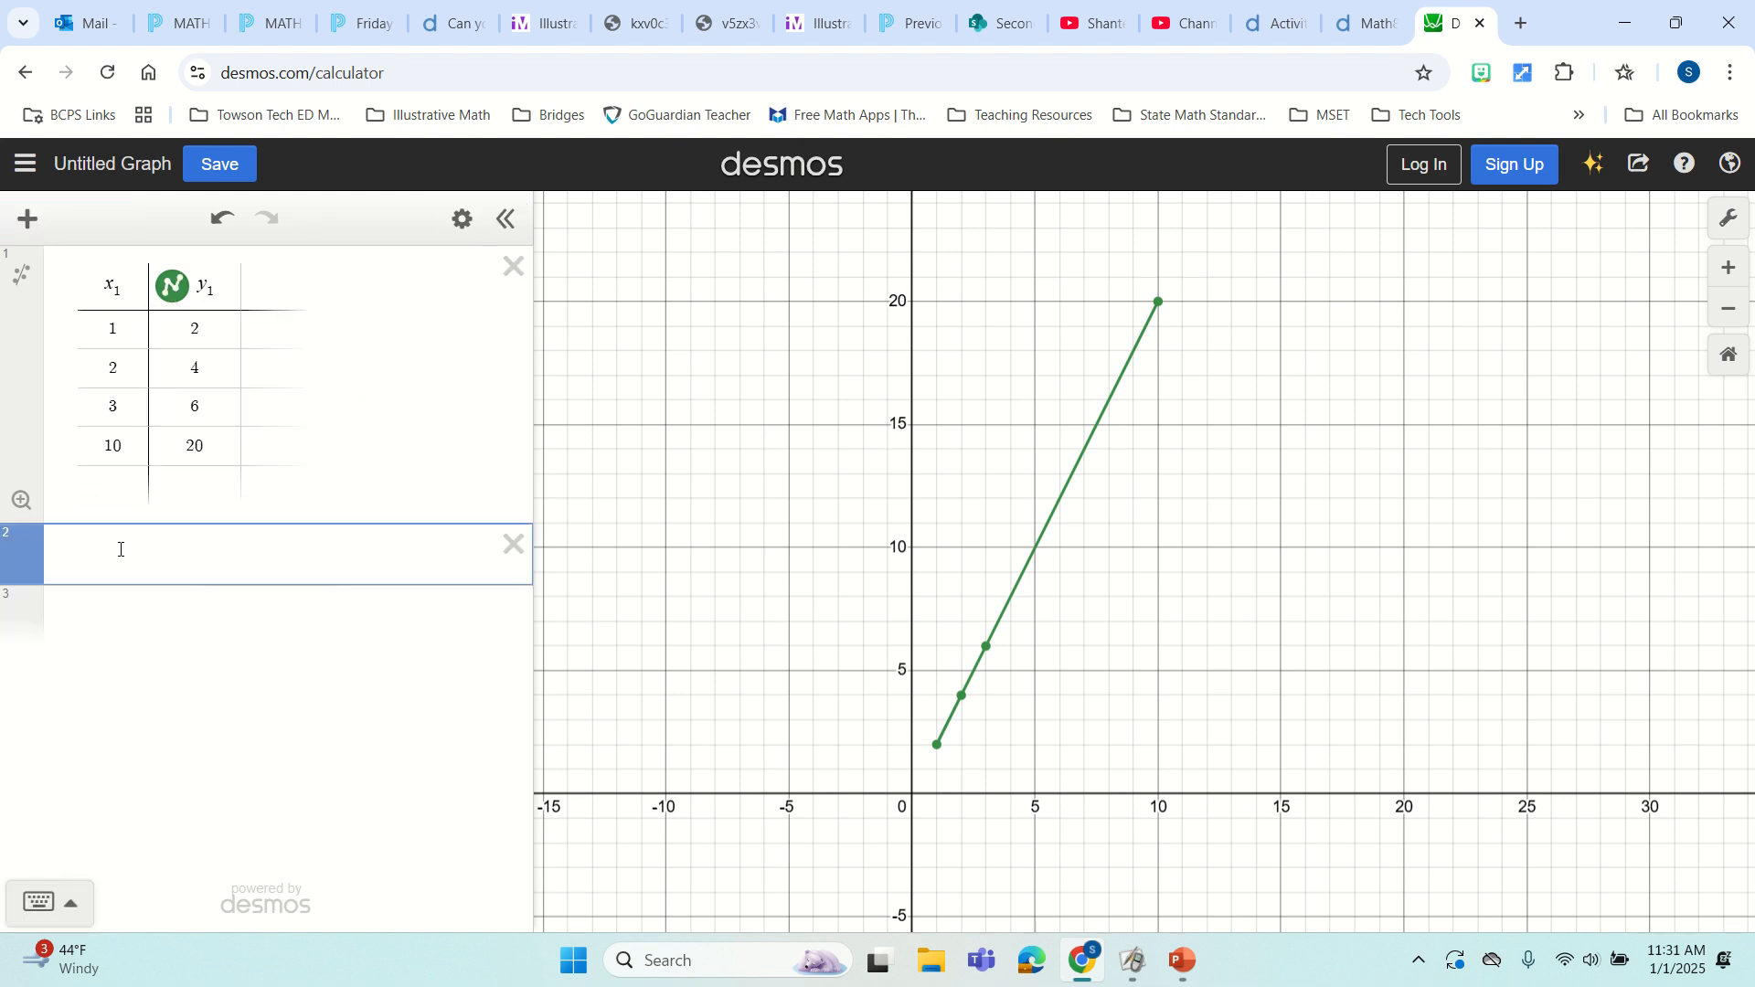
type("y = 2x")
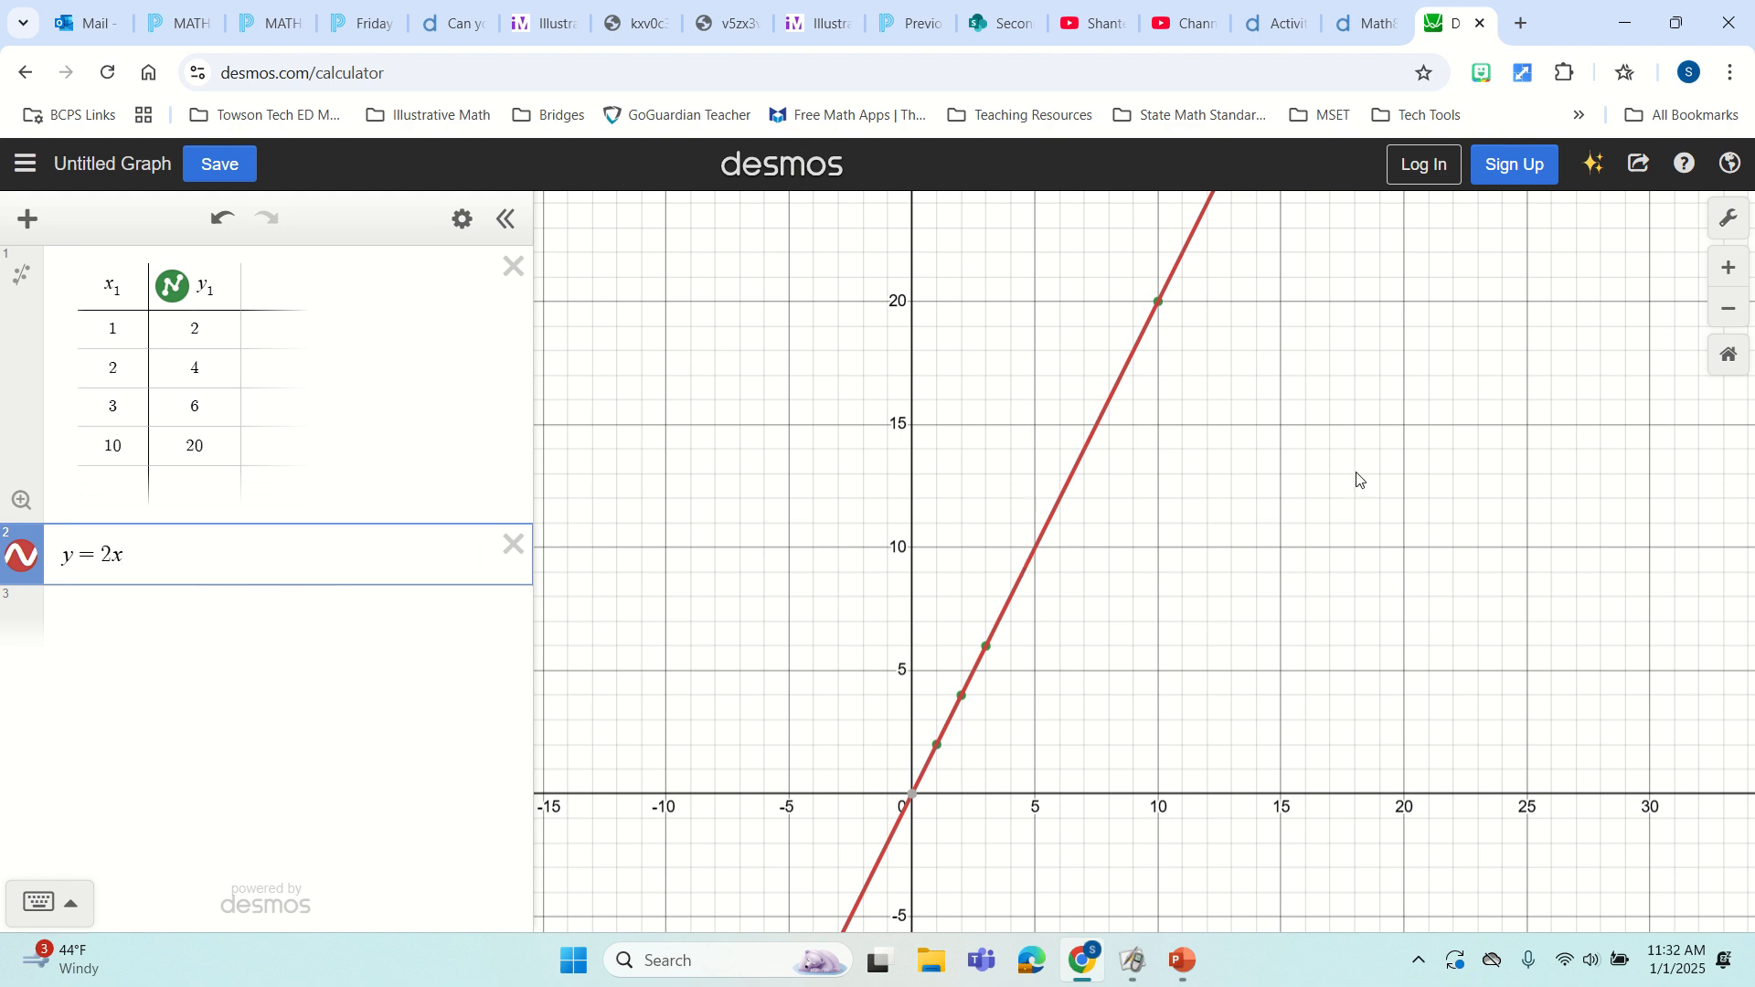
left_click(913, 805)
mouse_move(914, 795)
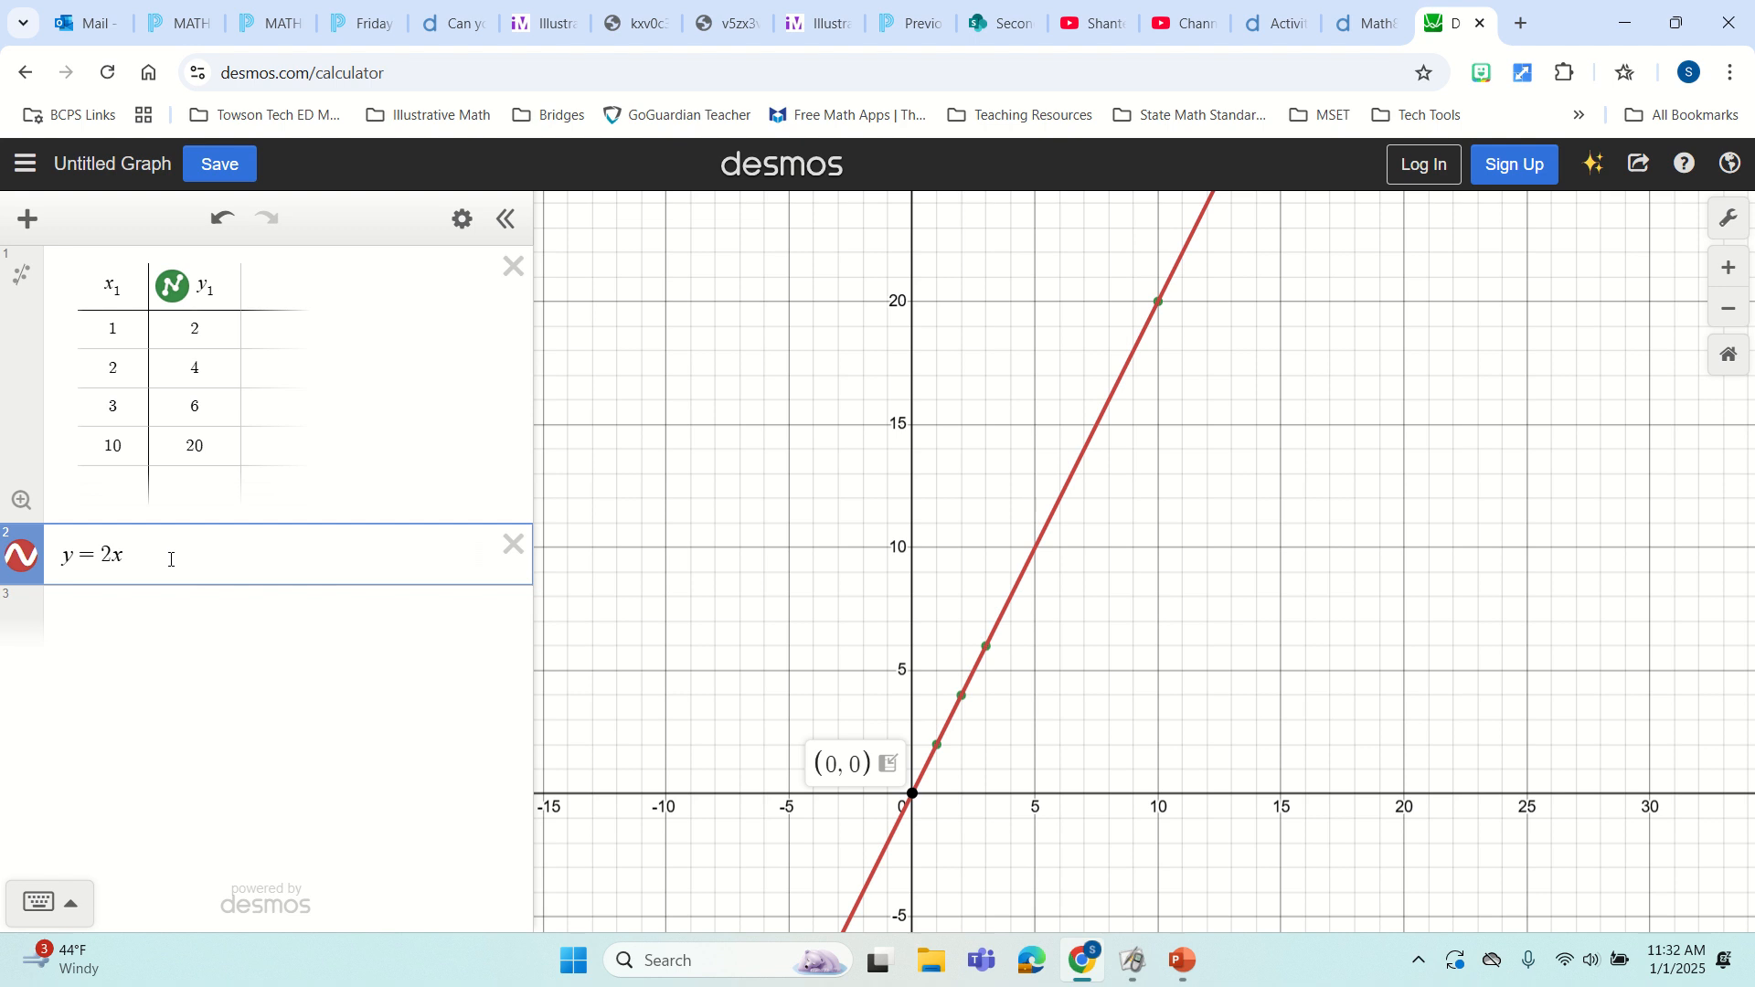
Delete both the table and the y = 2x expression to clear the graph.
left_click(513, 267)
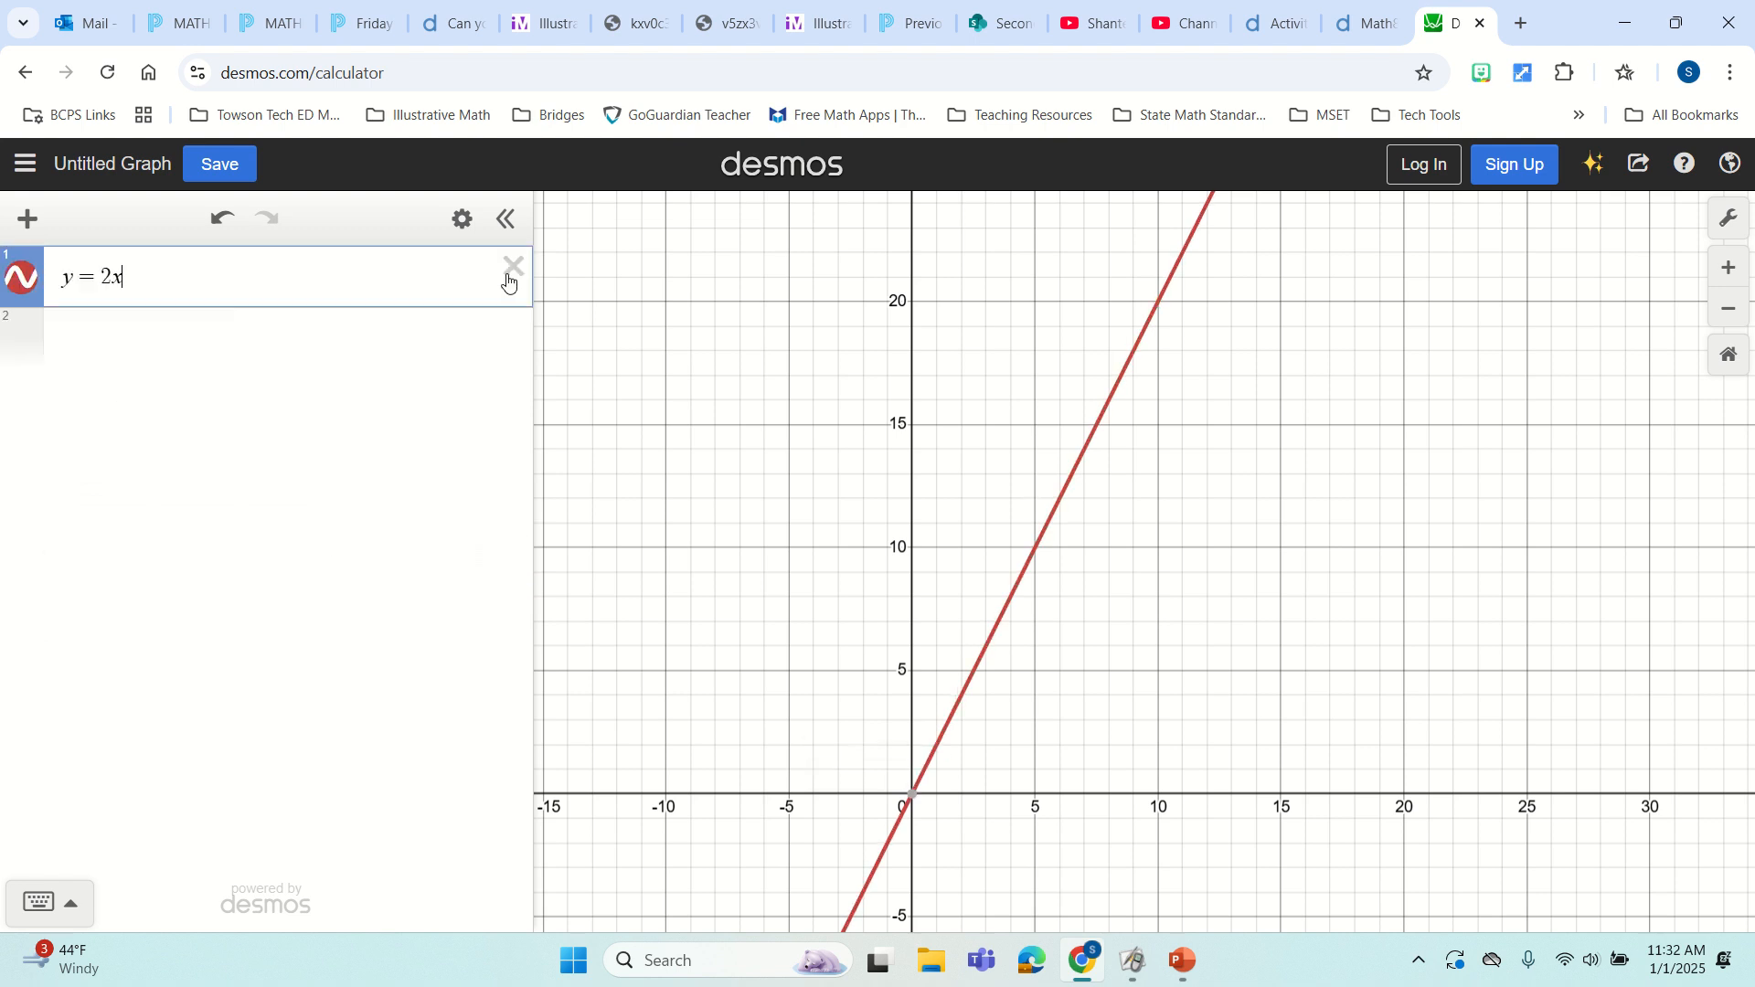
left_click(513, 267)
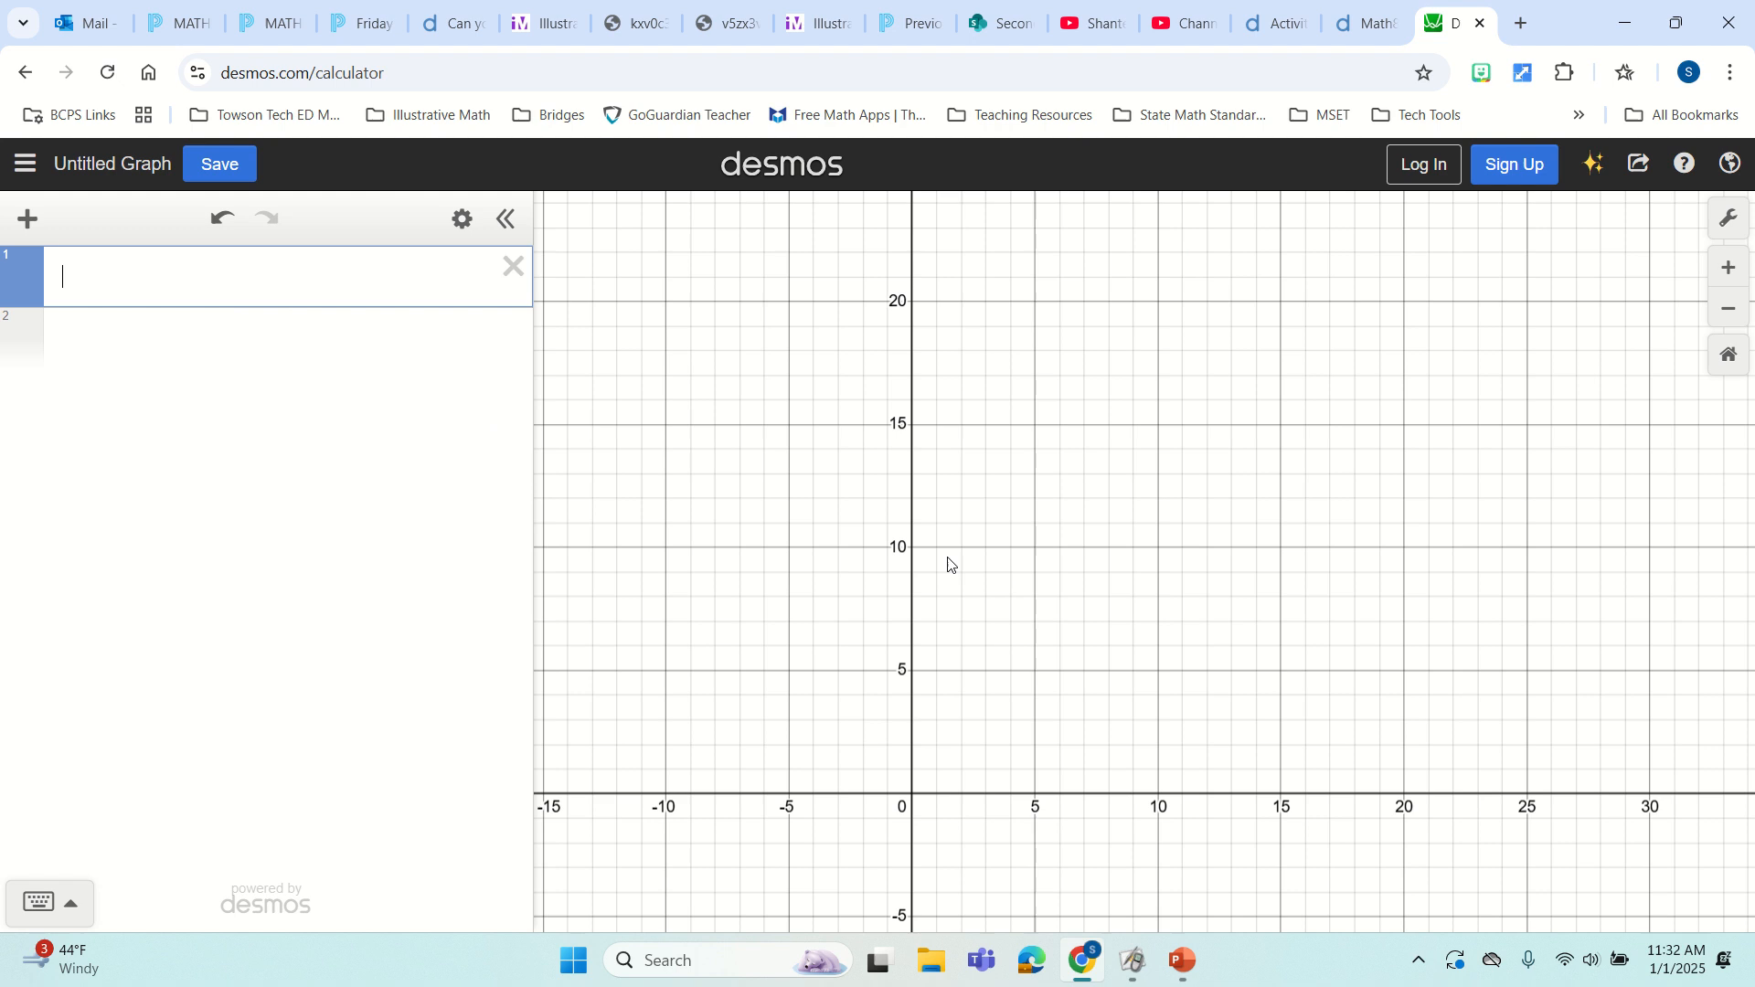
Turn off the graph's minor gridlines, leaving the major grid and axis numbers on.
left_click_drag(1104, 556, 1005, 574)
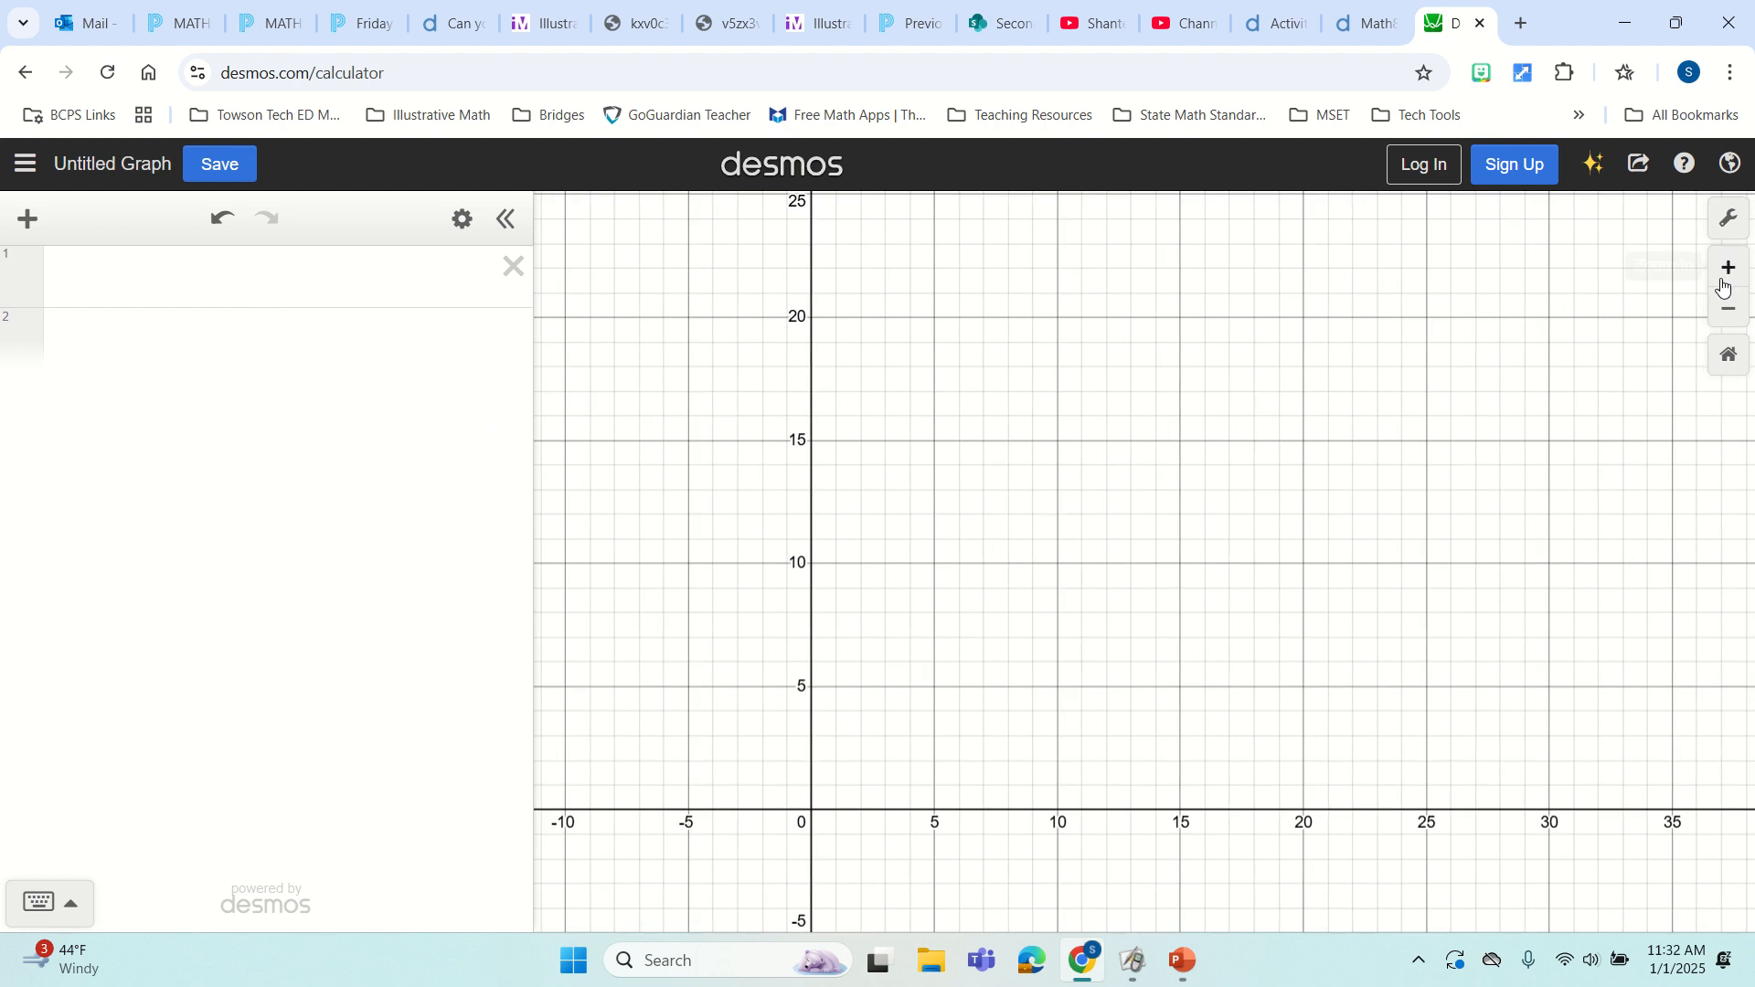
left_click(1731, 318)
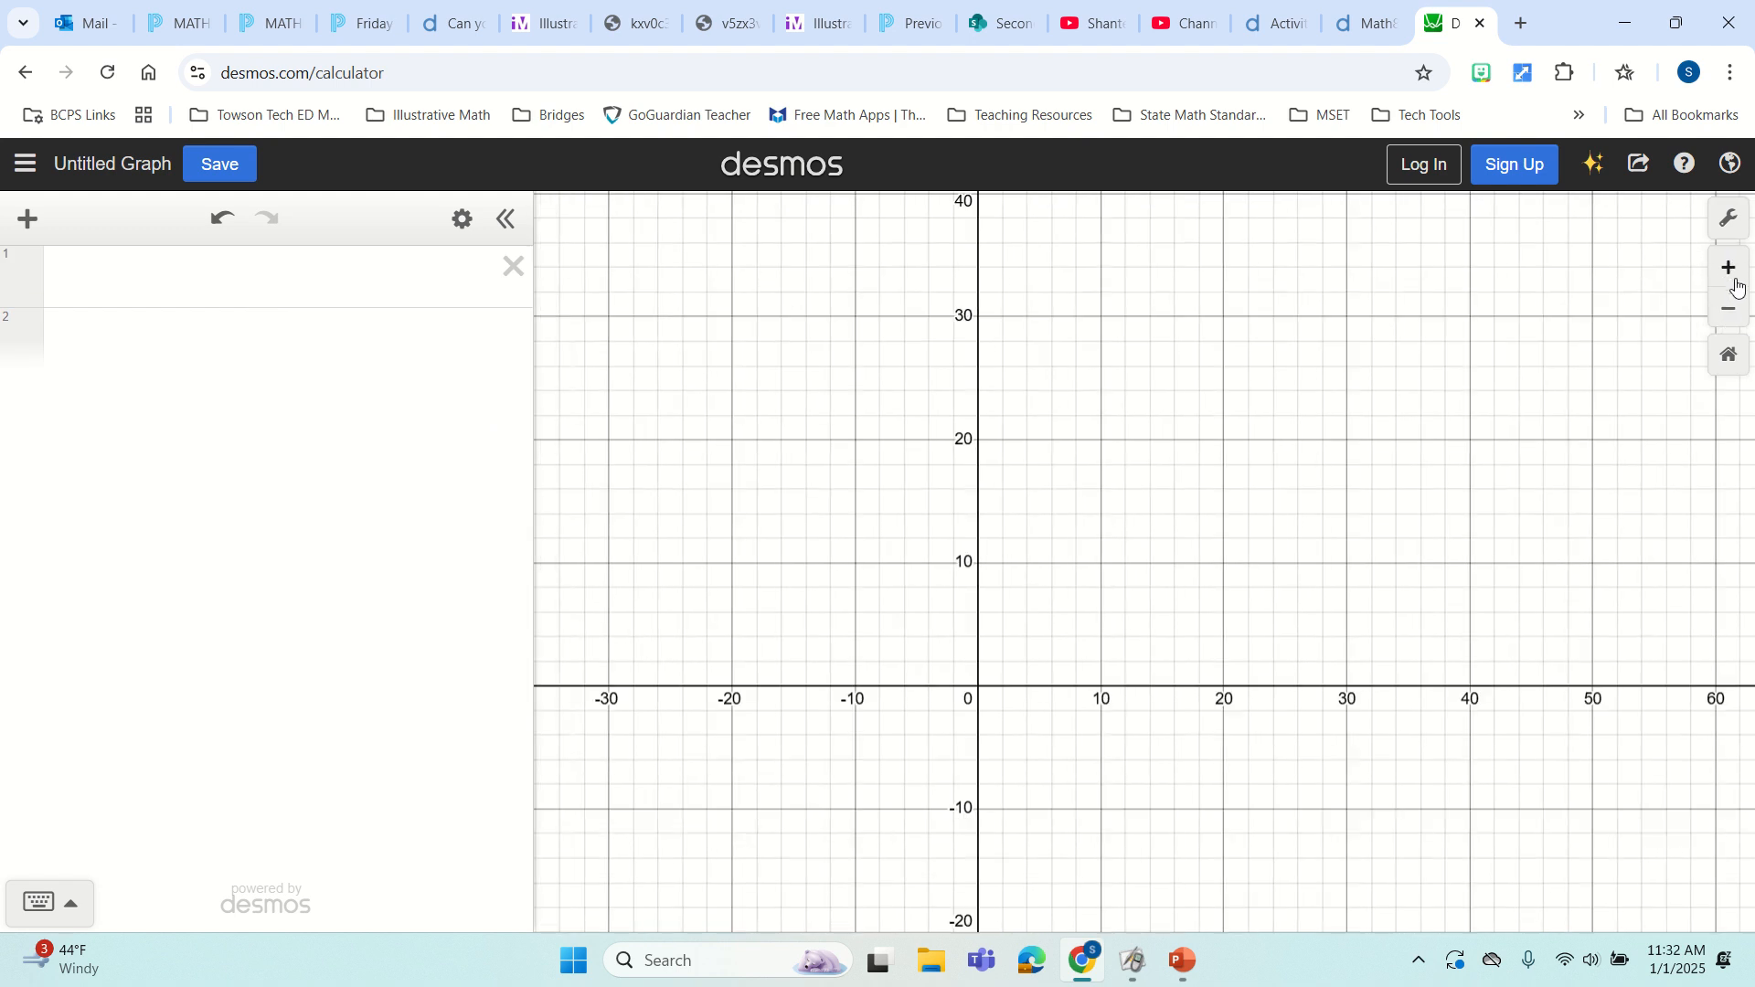
left_click(1732, 279)
left_click(1732, 279)
left_click_drag(1113, 607, 1359, 533)
left_click(1728, 269)
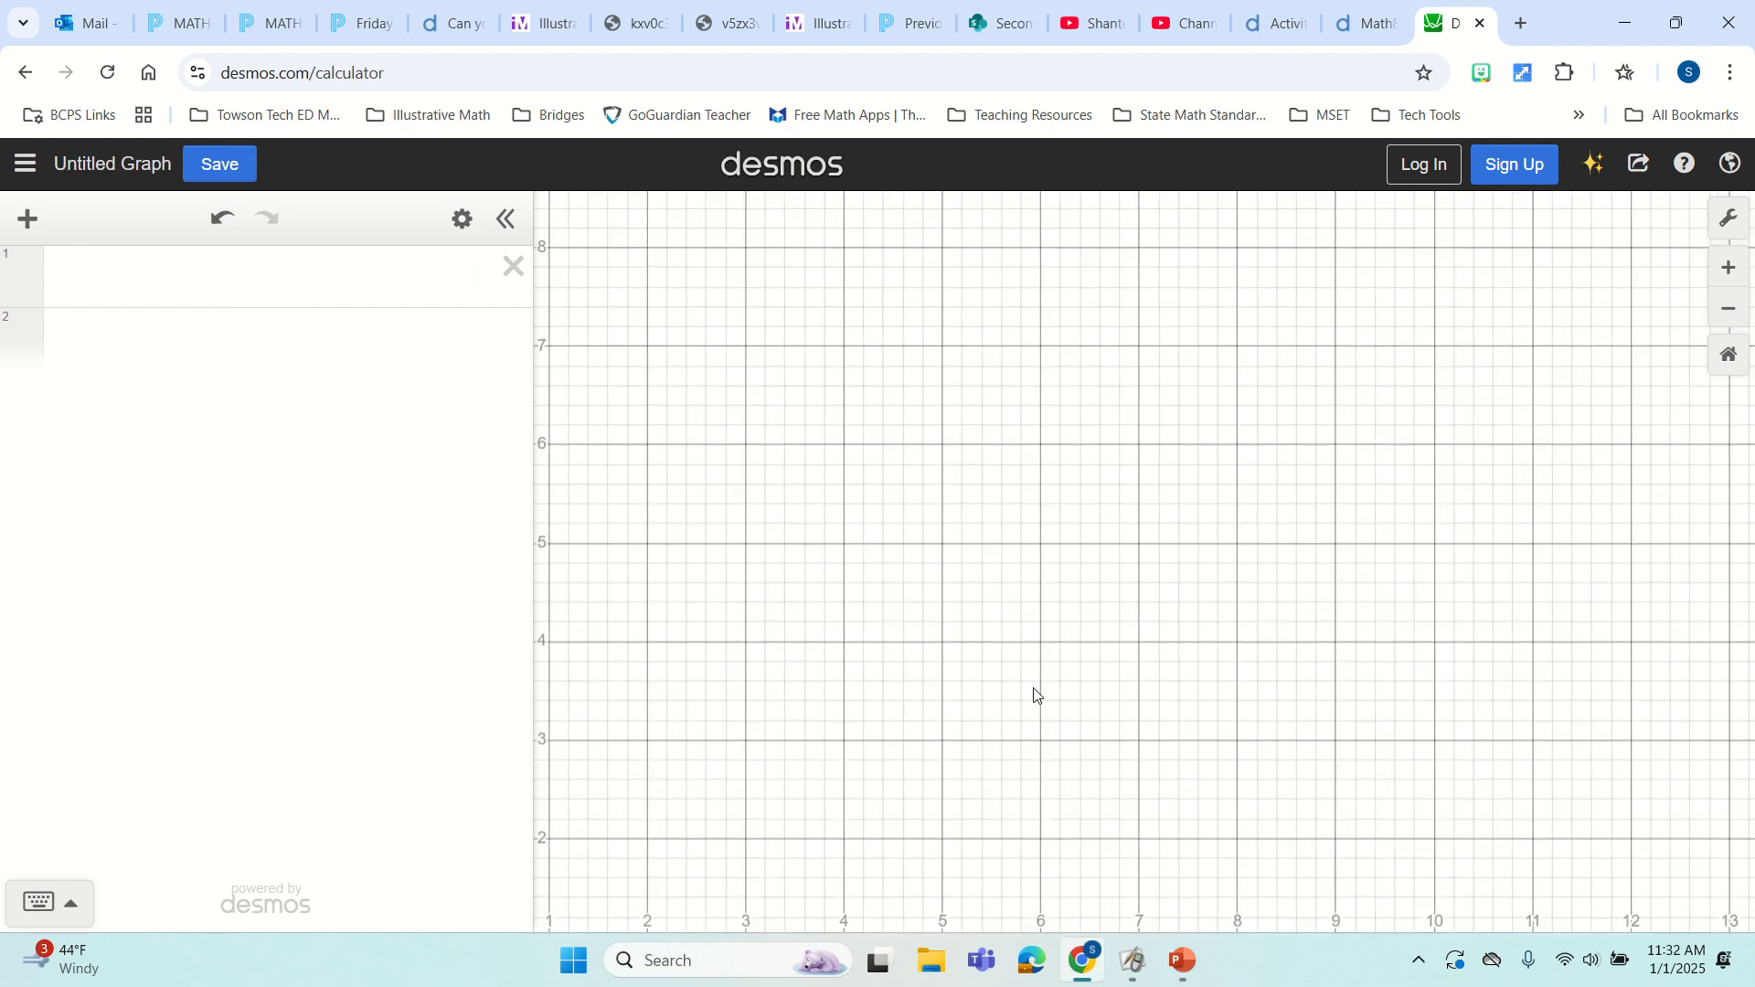
left_click_drag(1033, 698, 1145, 509)
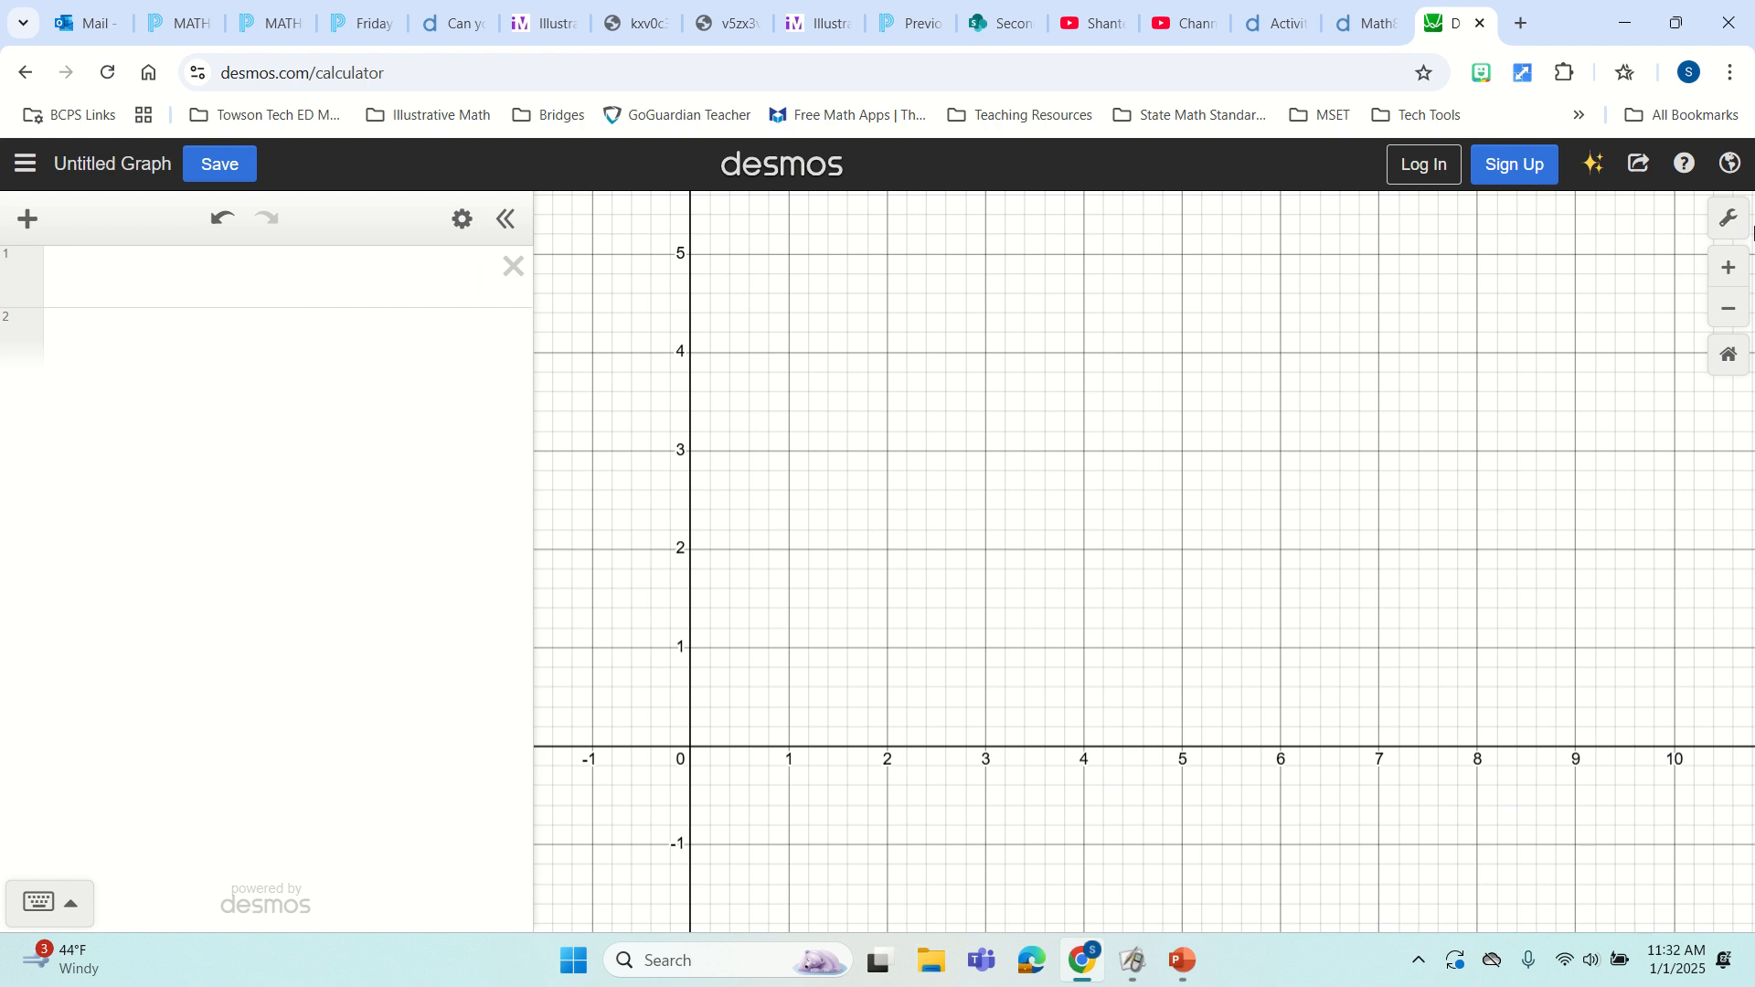
left_click(1729, 219)
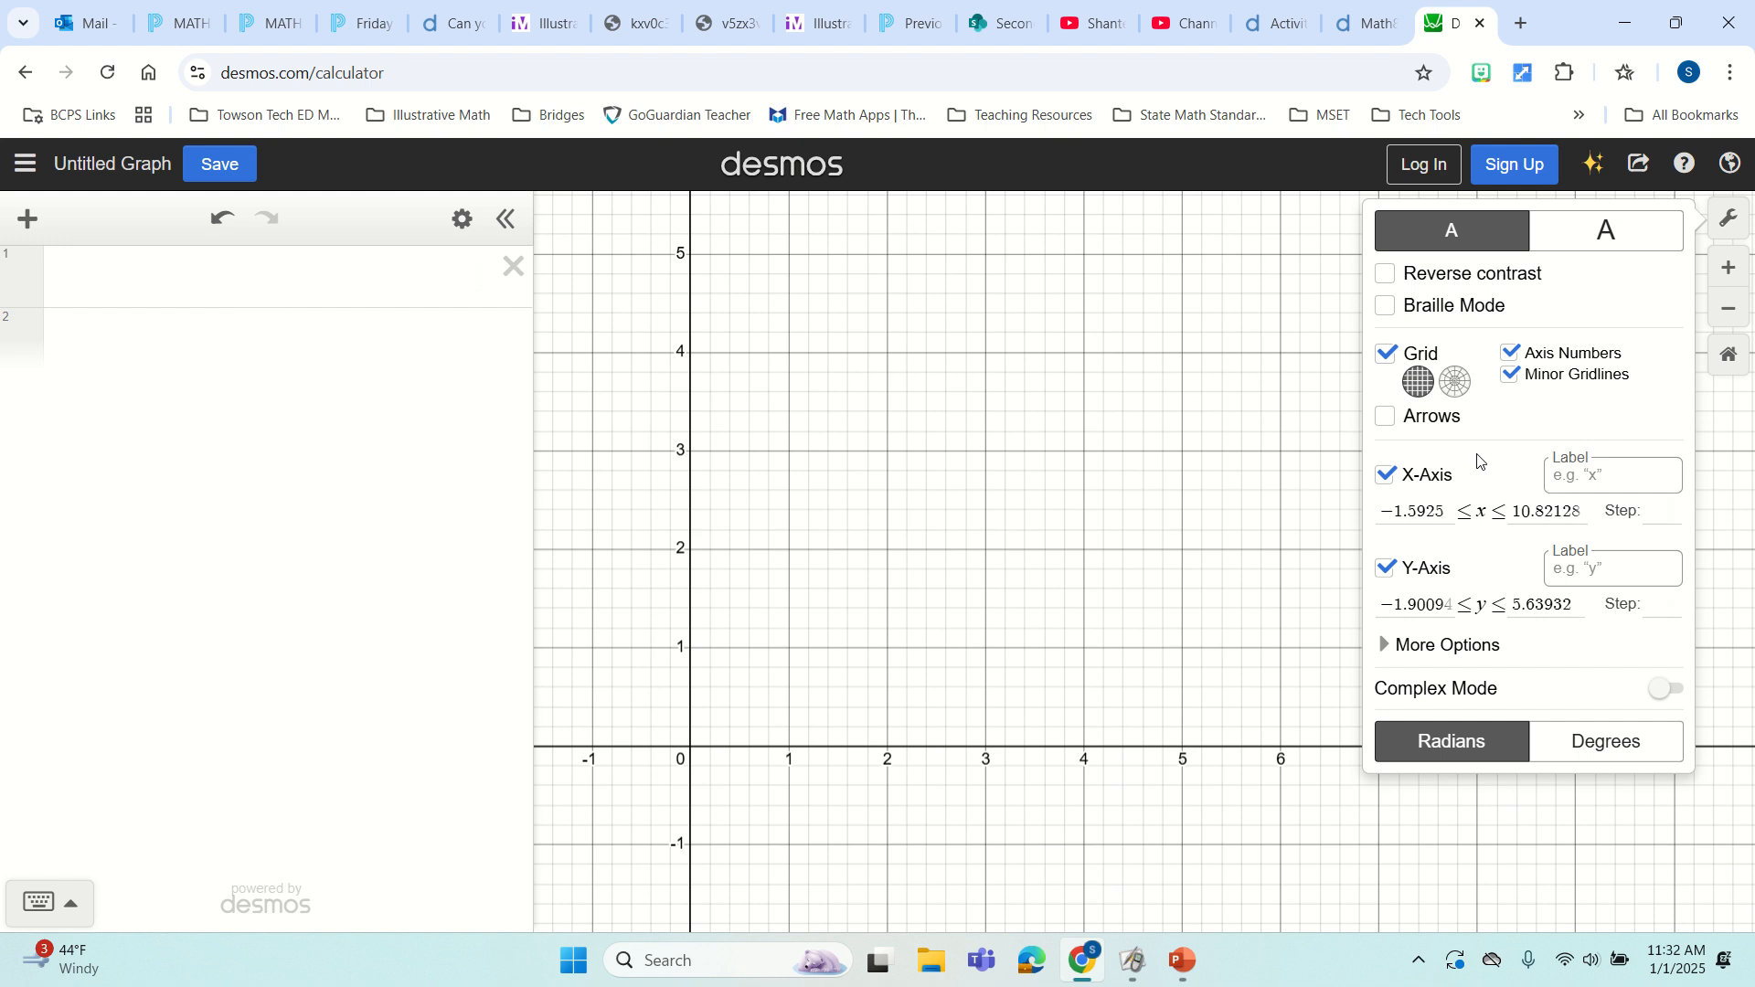
left_click(1511, 378)
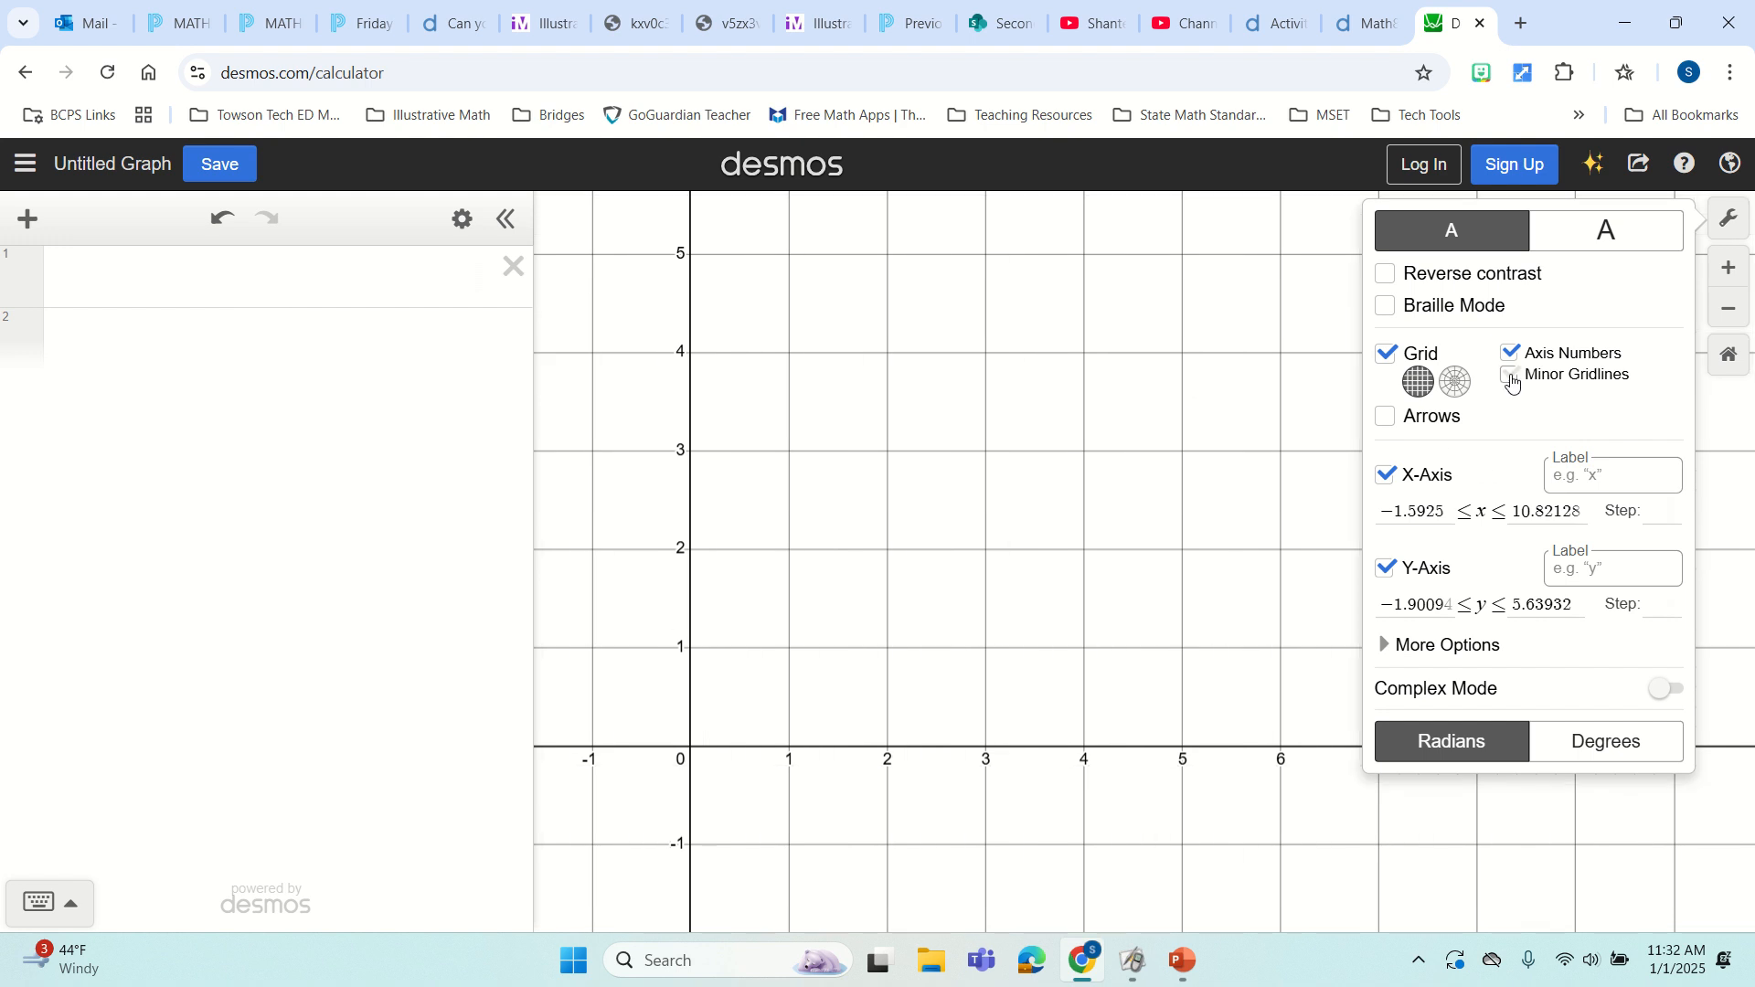
left_click(1510, 377)
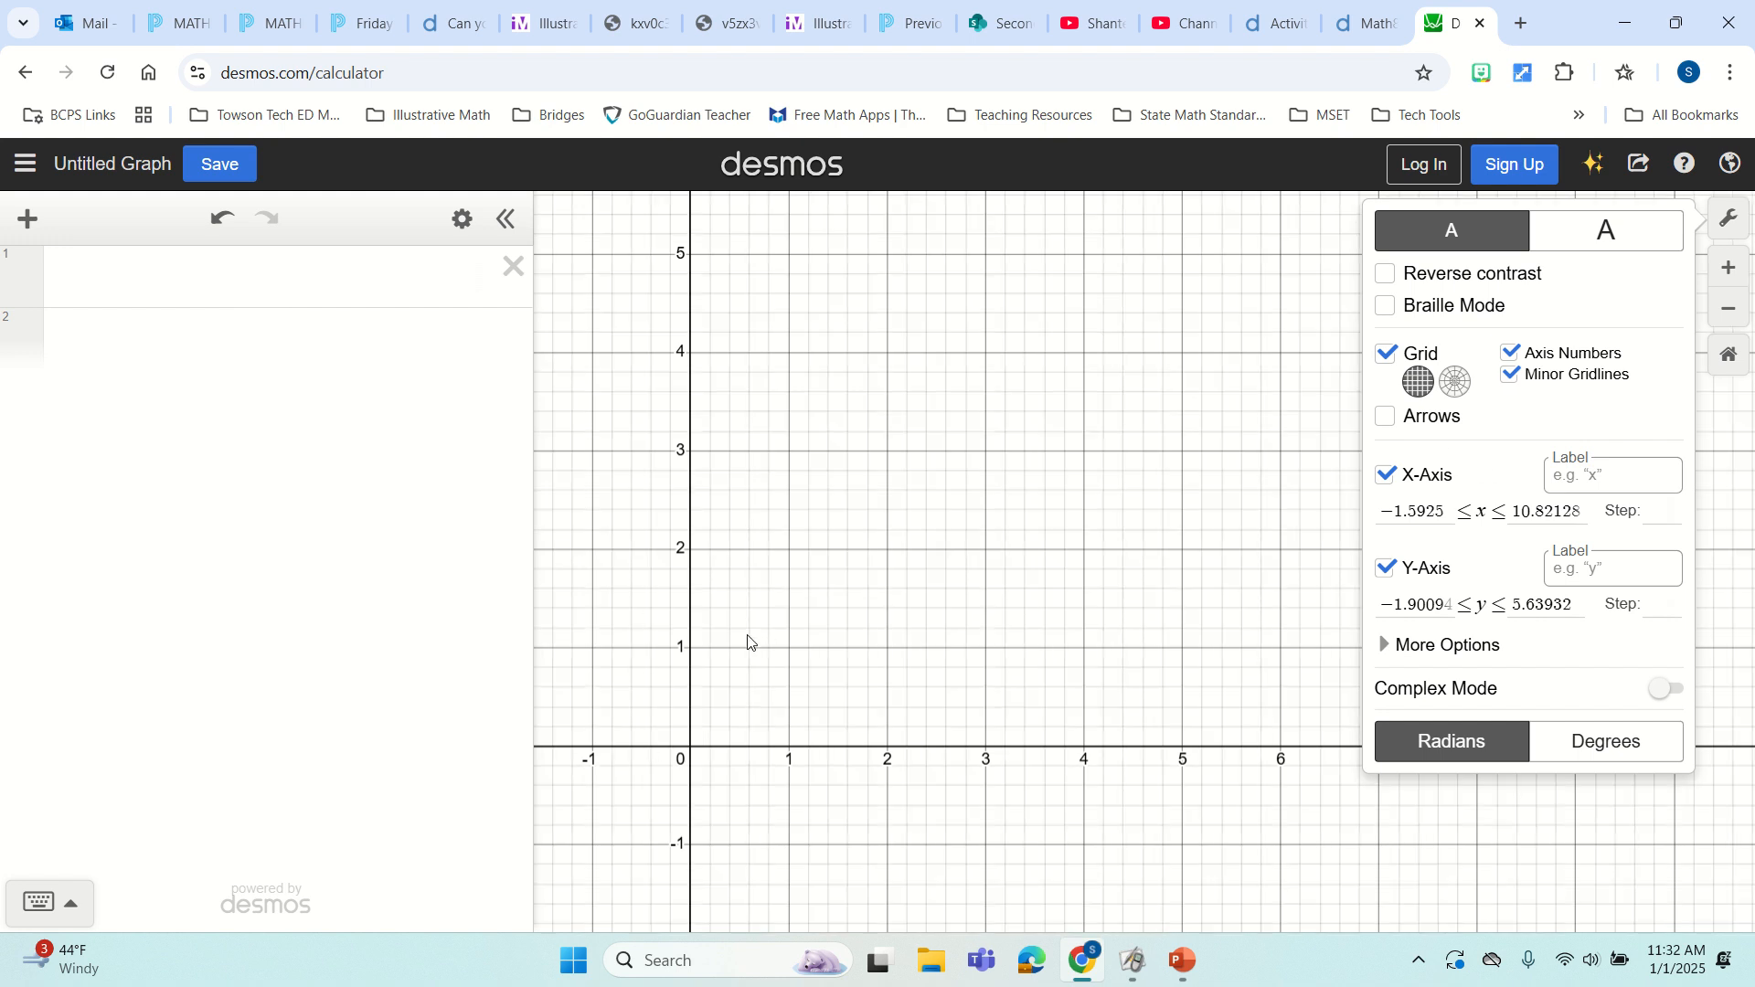
left_click(1510, 376)
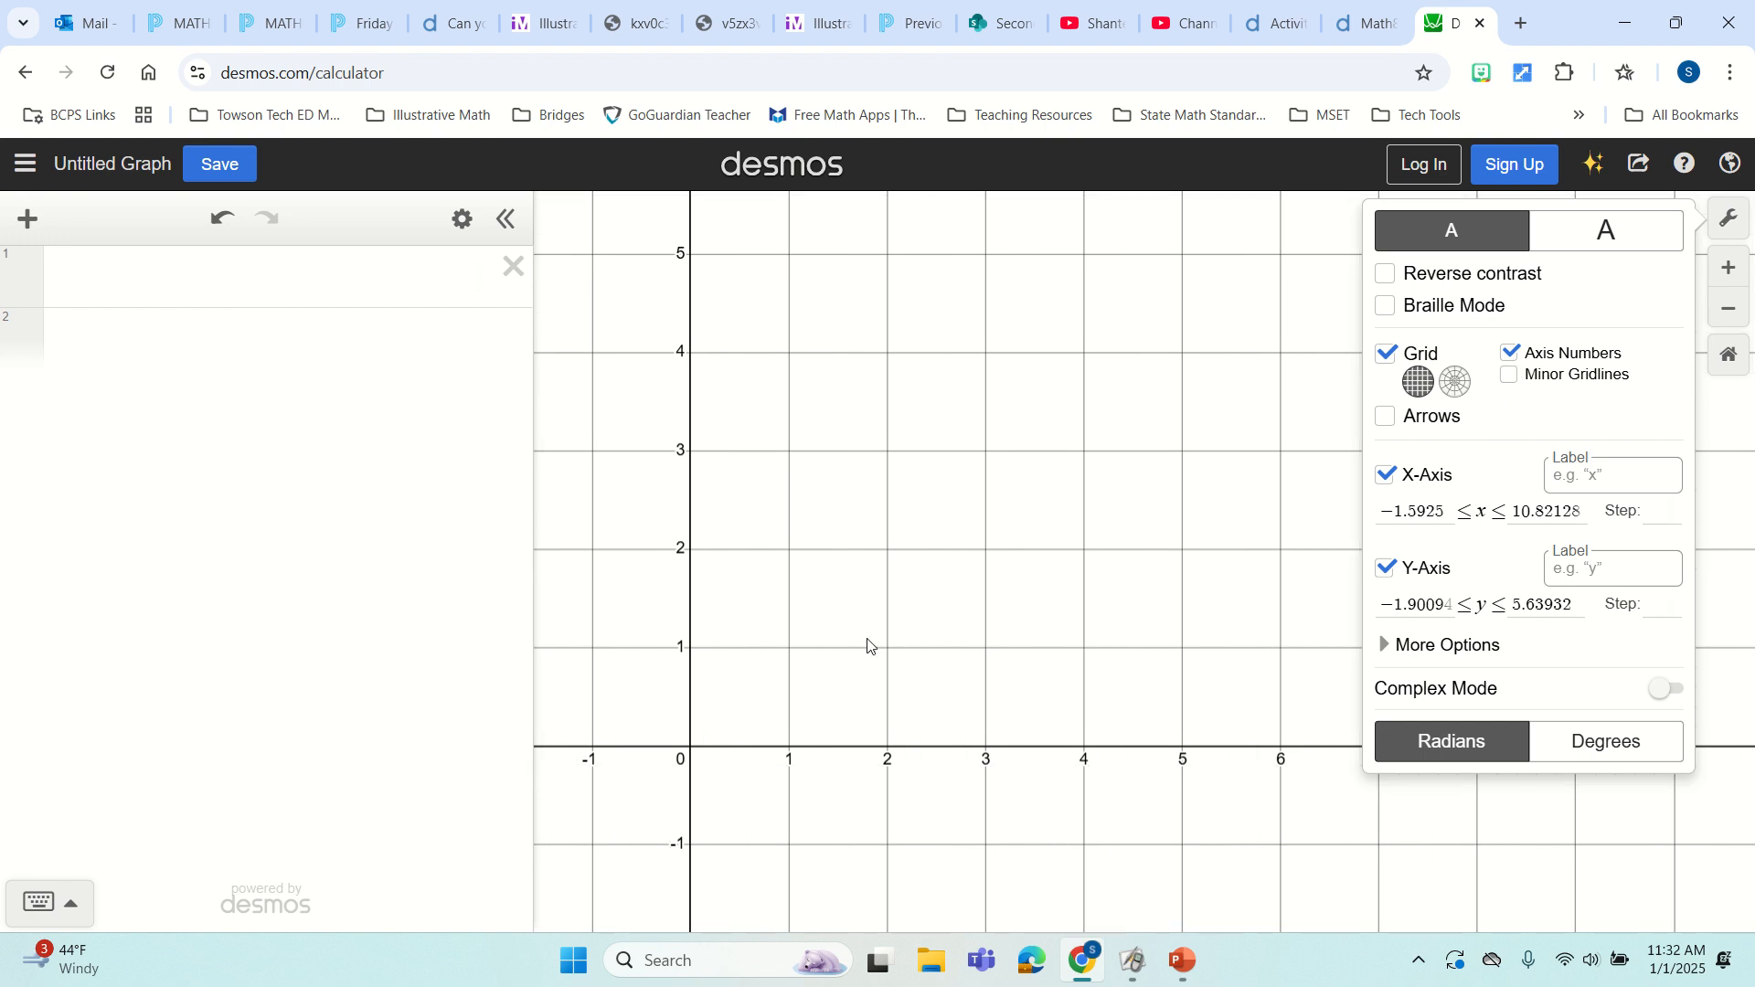
left_click(905, 630)
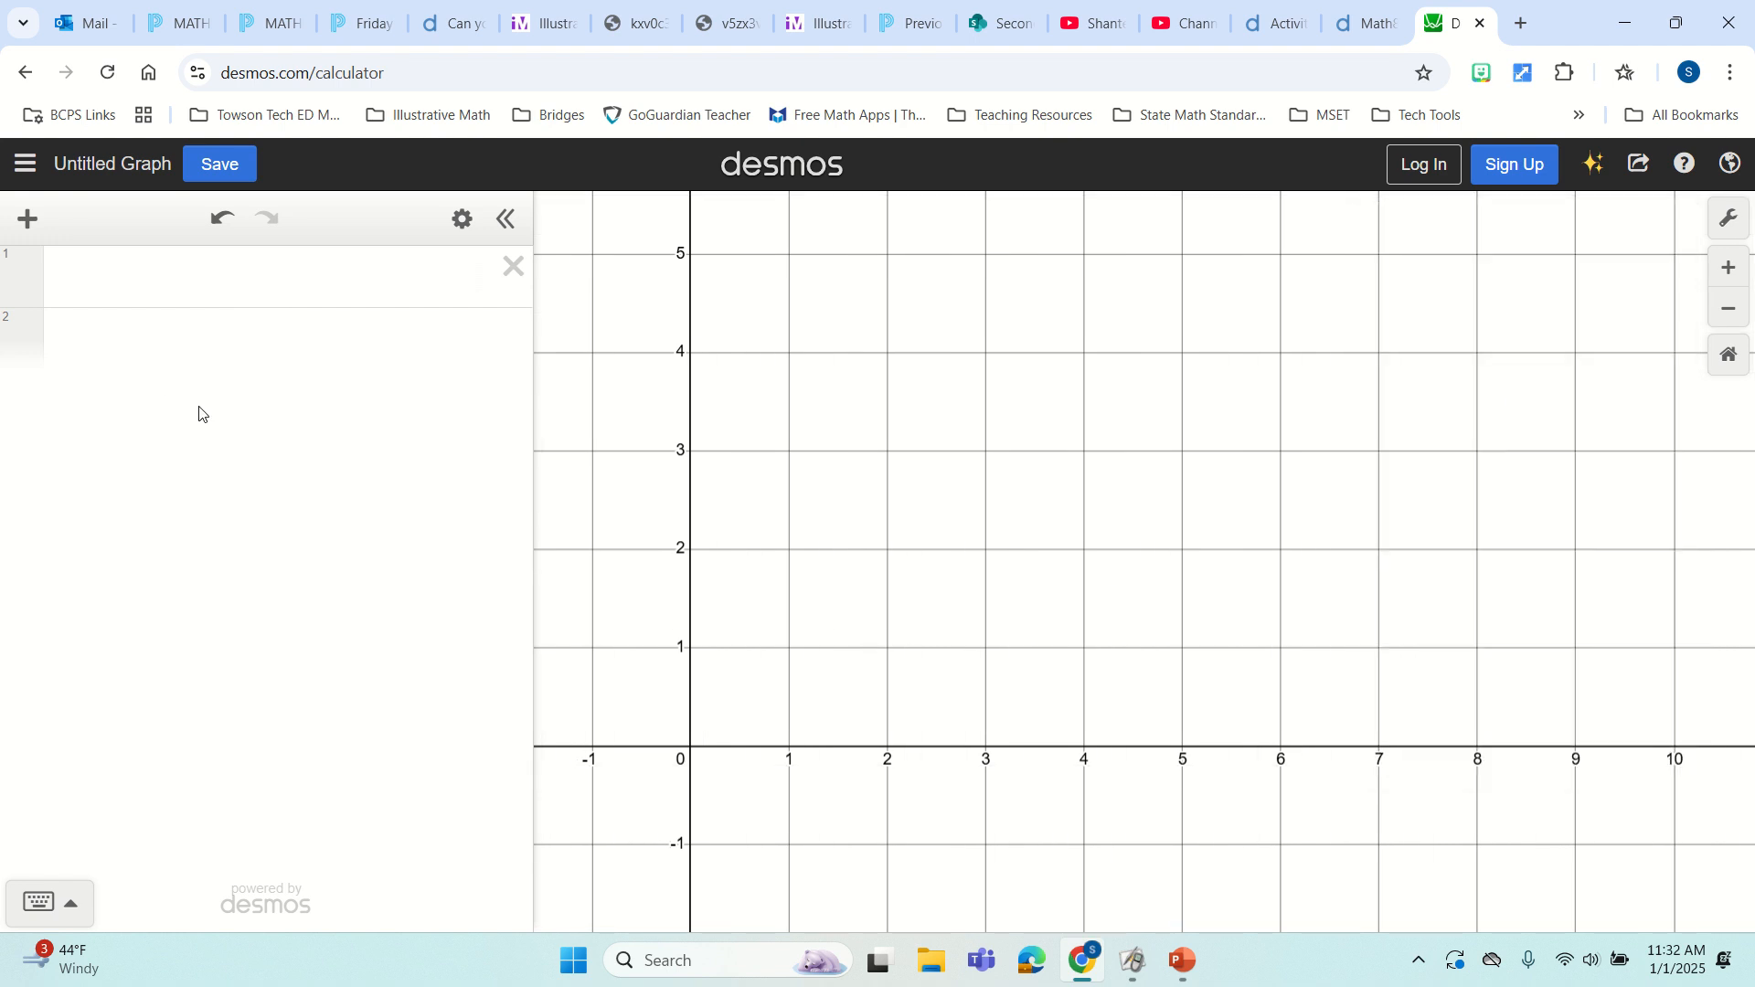
Graph the line y = 2x + 5 in the first expression.
left_click(157, 279)
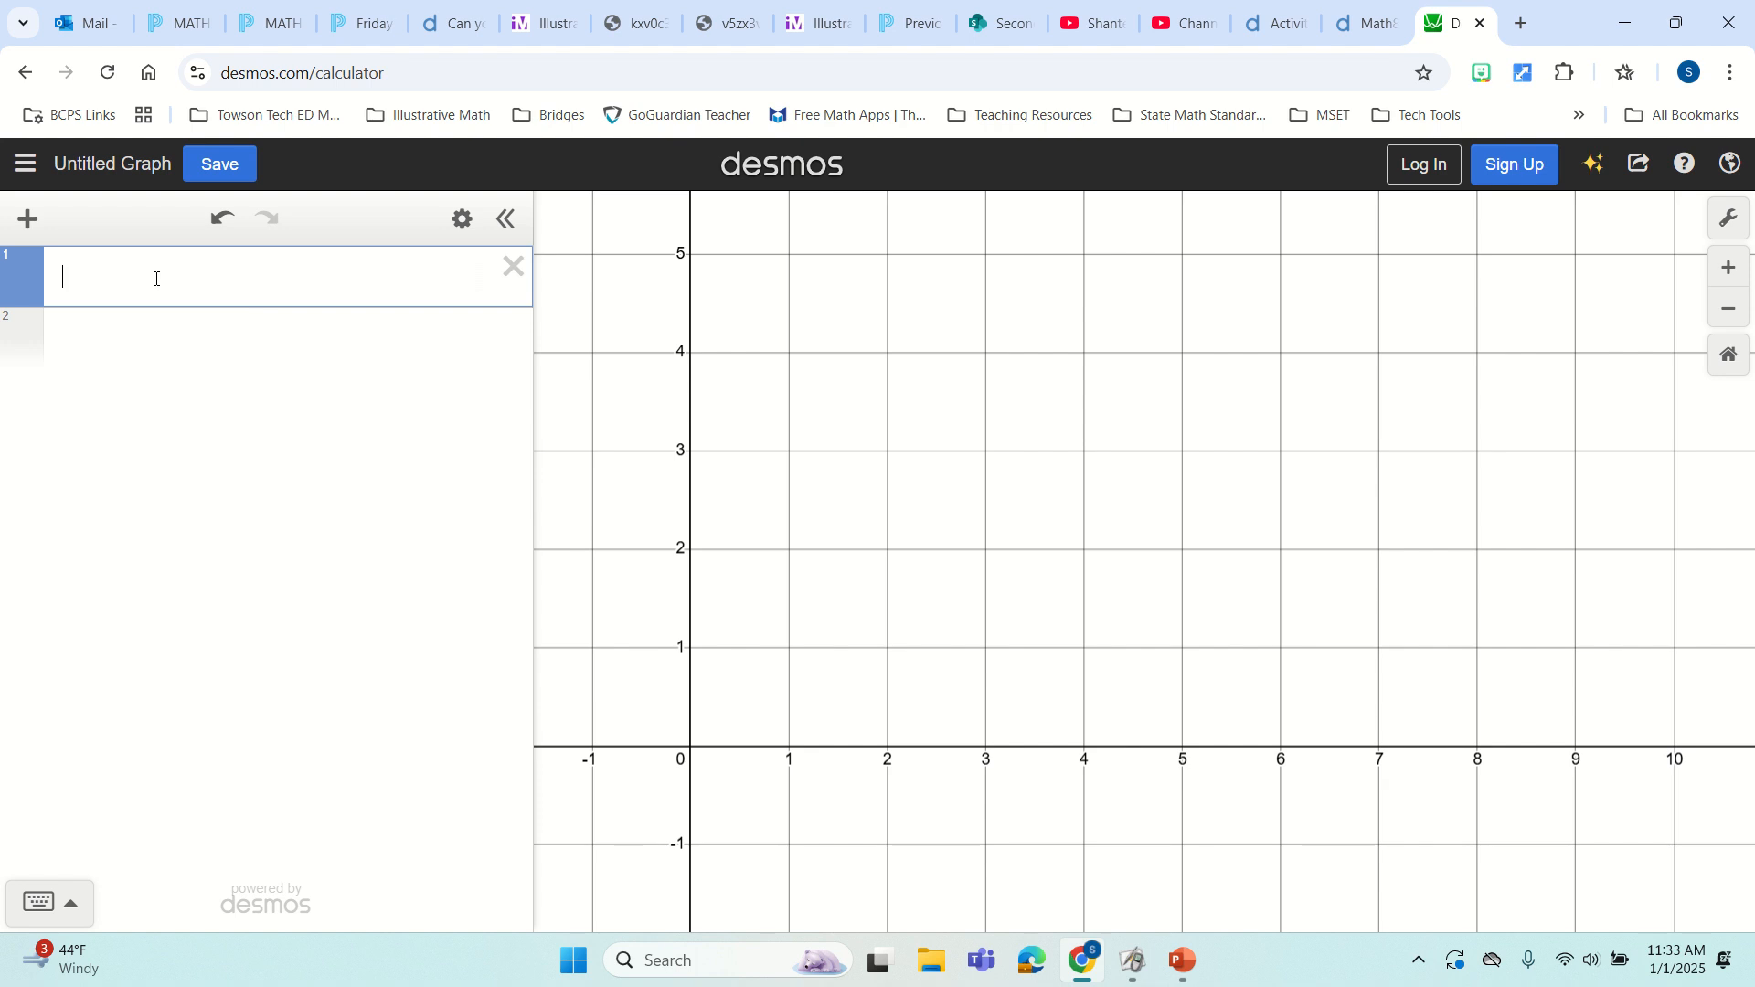
type("y=2x")
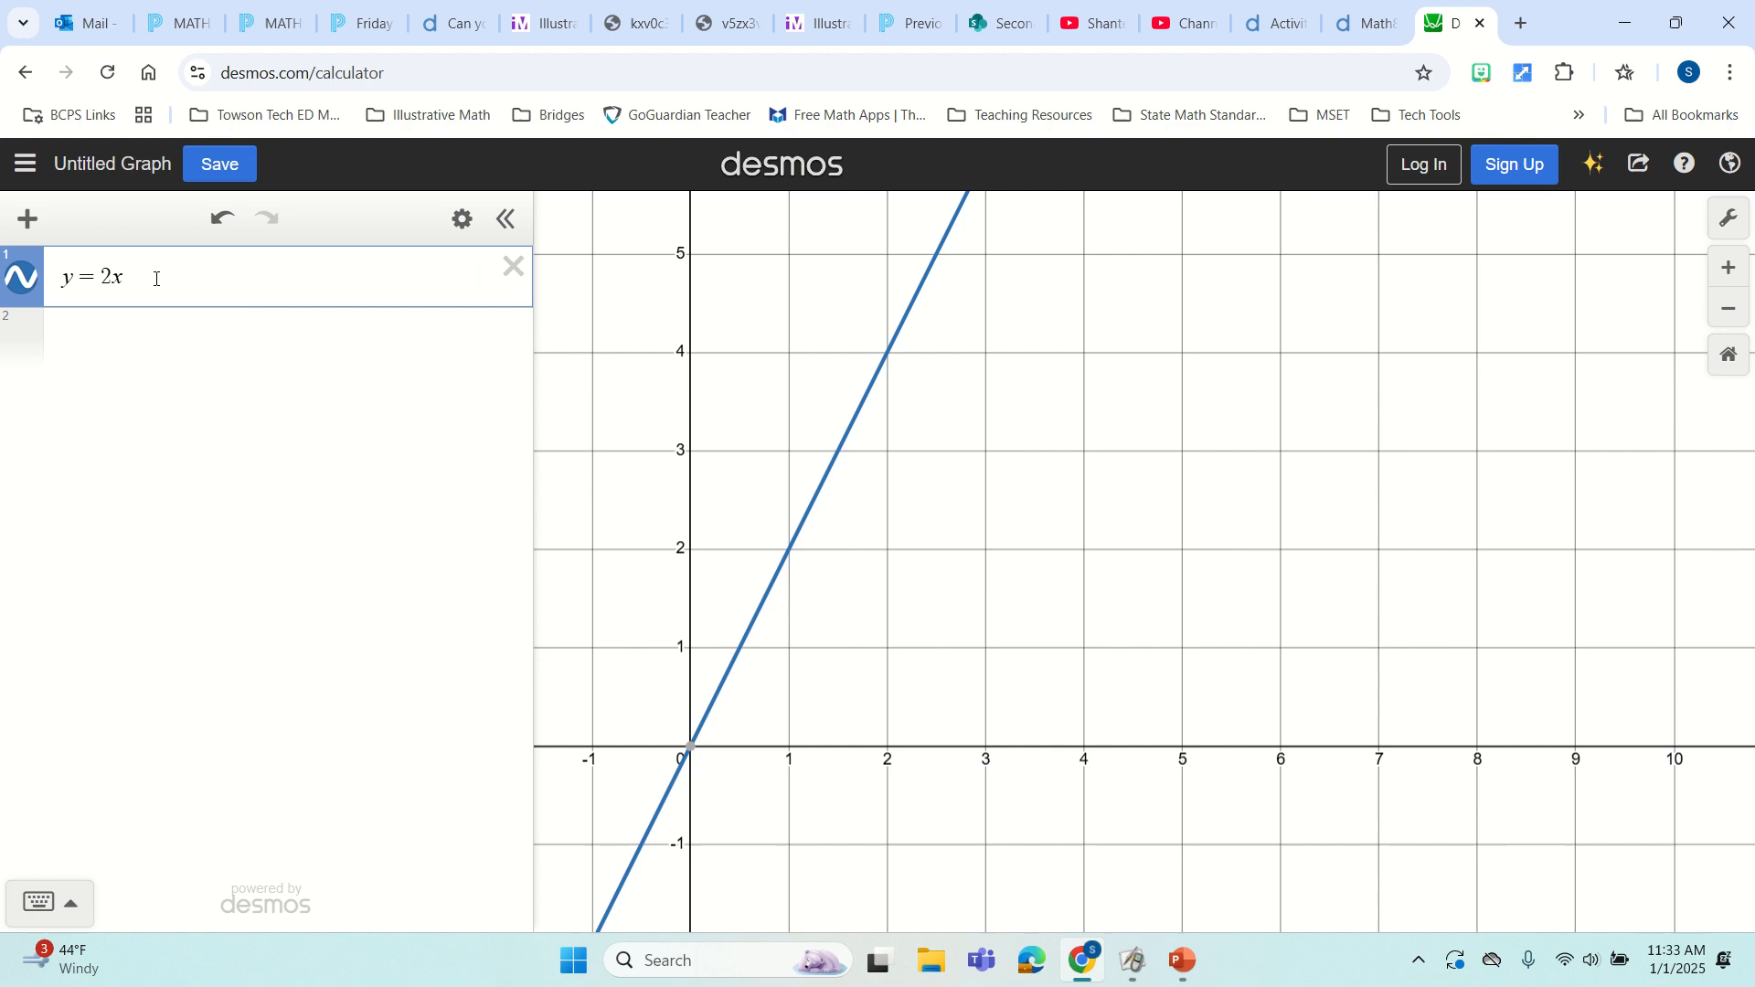
type("+10")
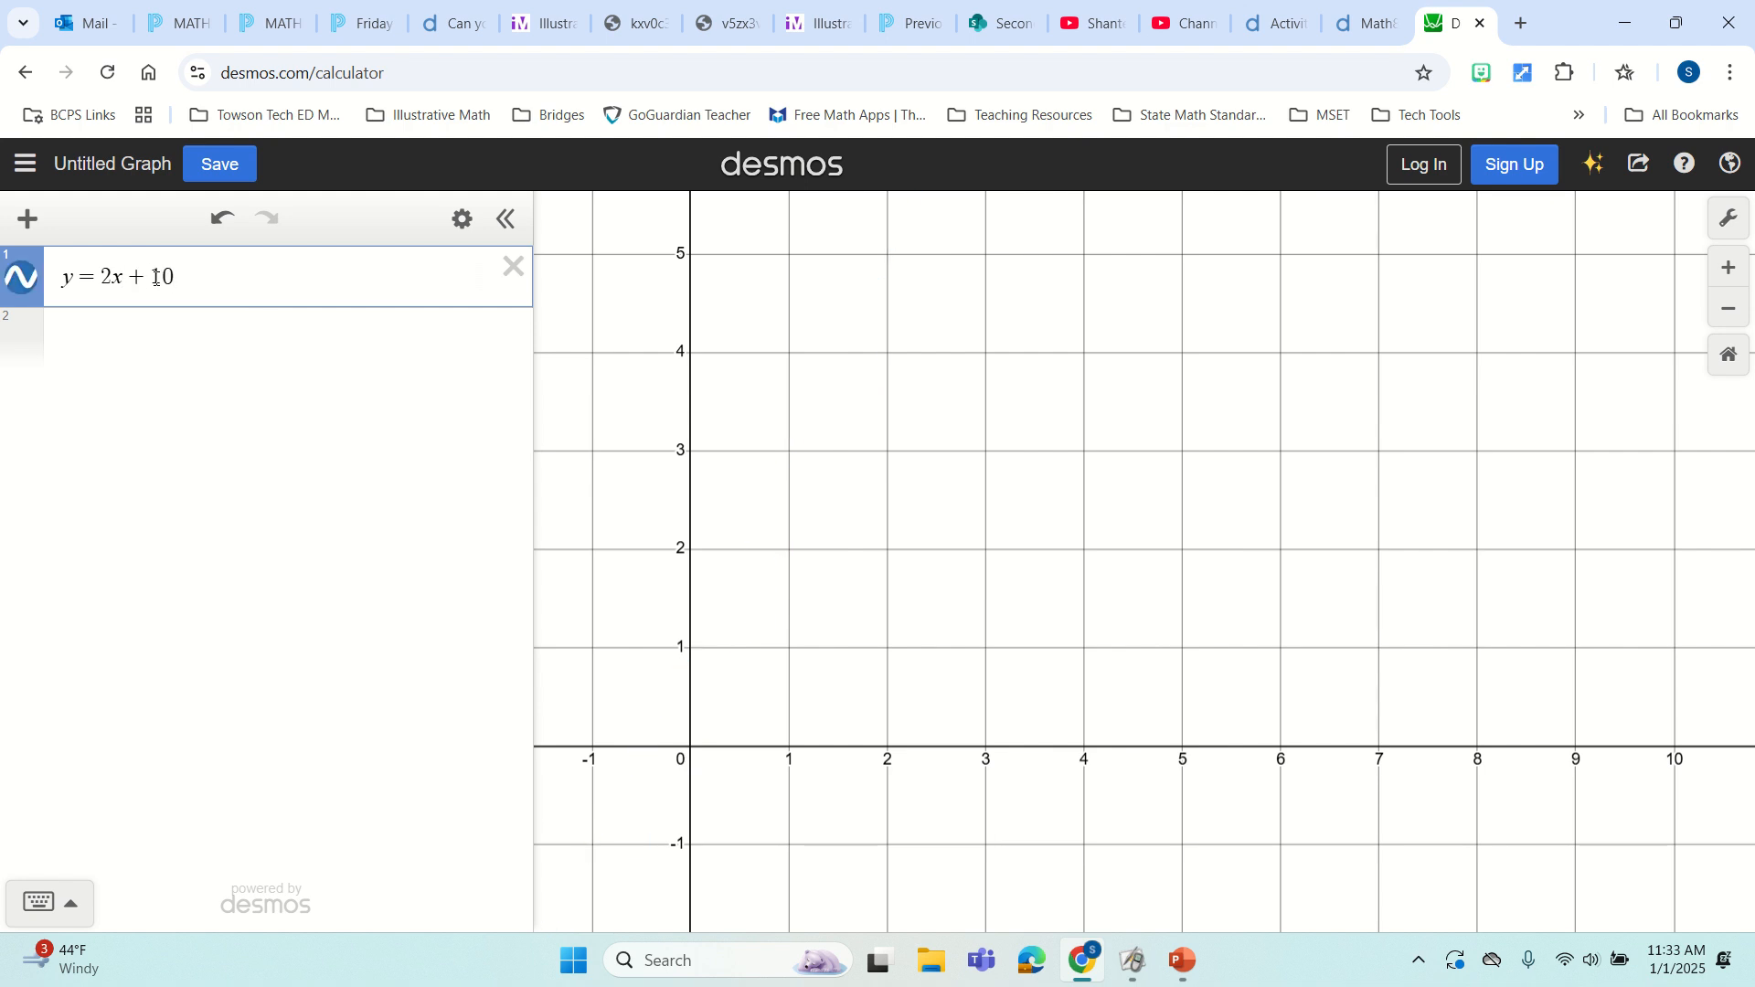
key("BackSpace")
key("BackSpace")
type("5")
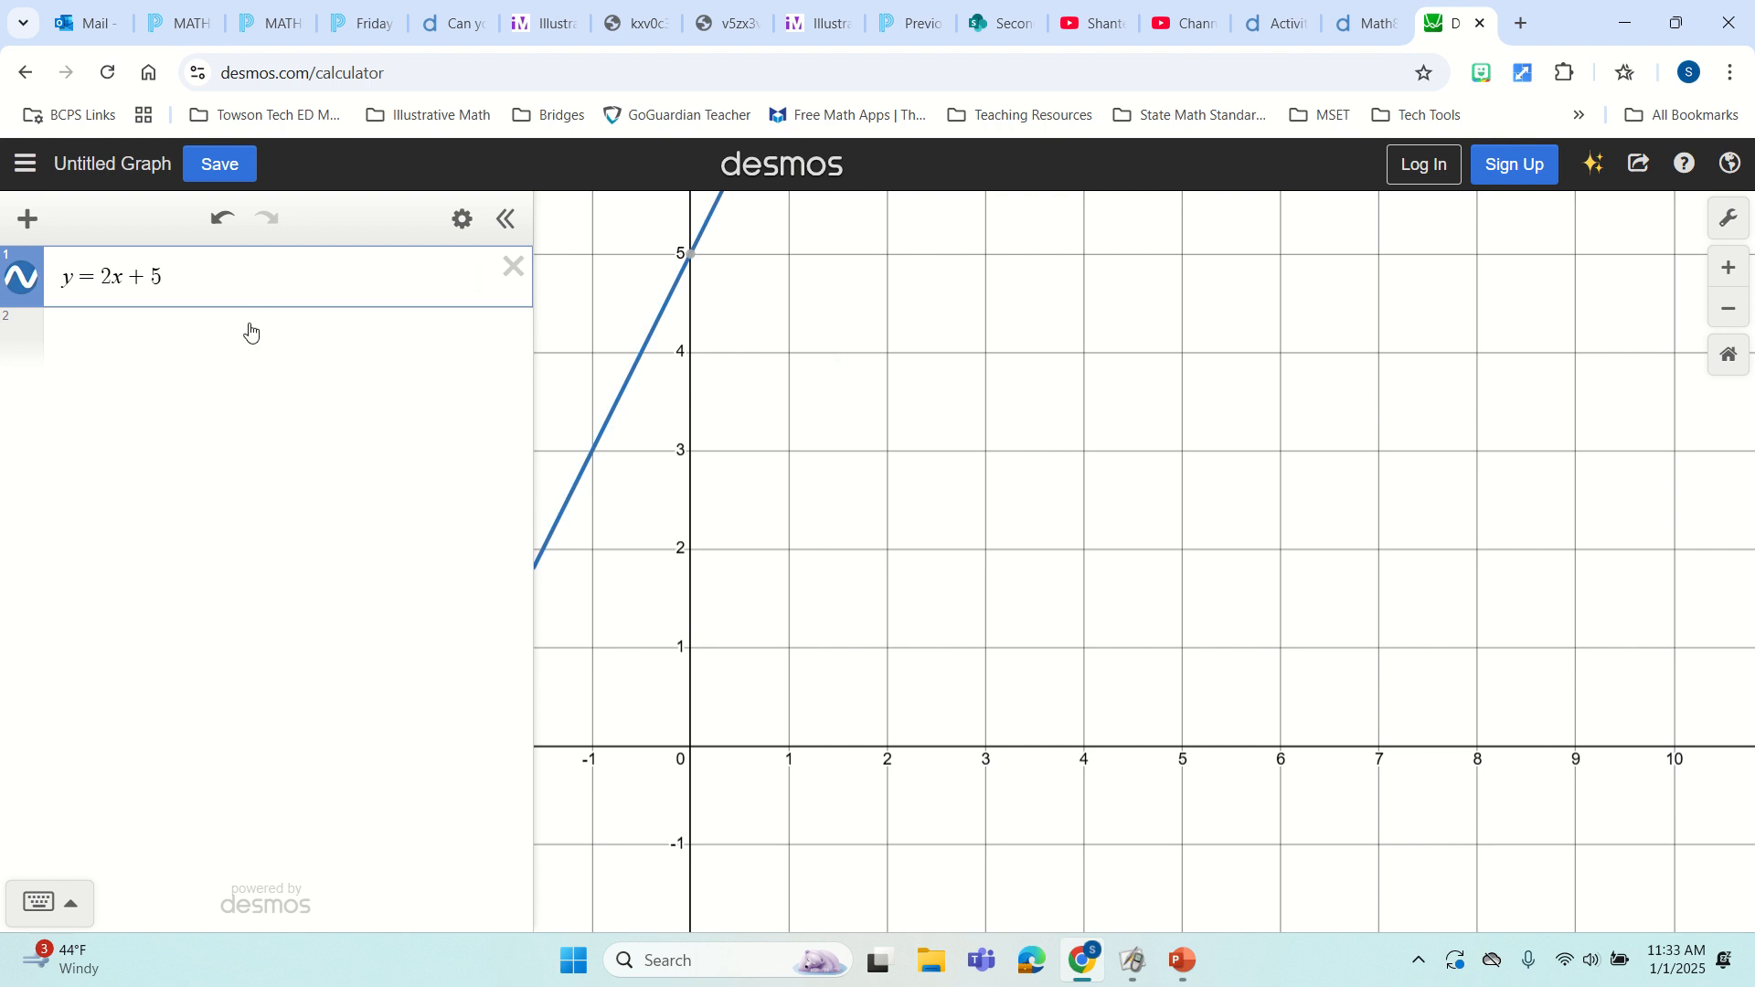
left_click_drag(941, 417, 1143, 499)
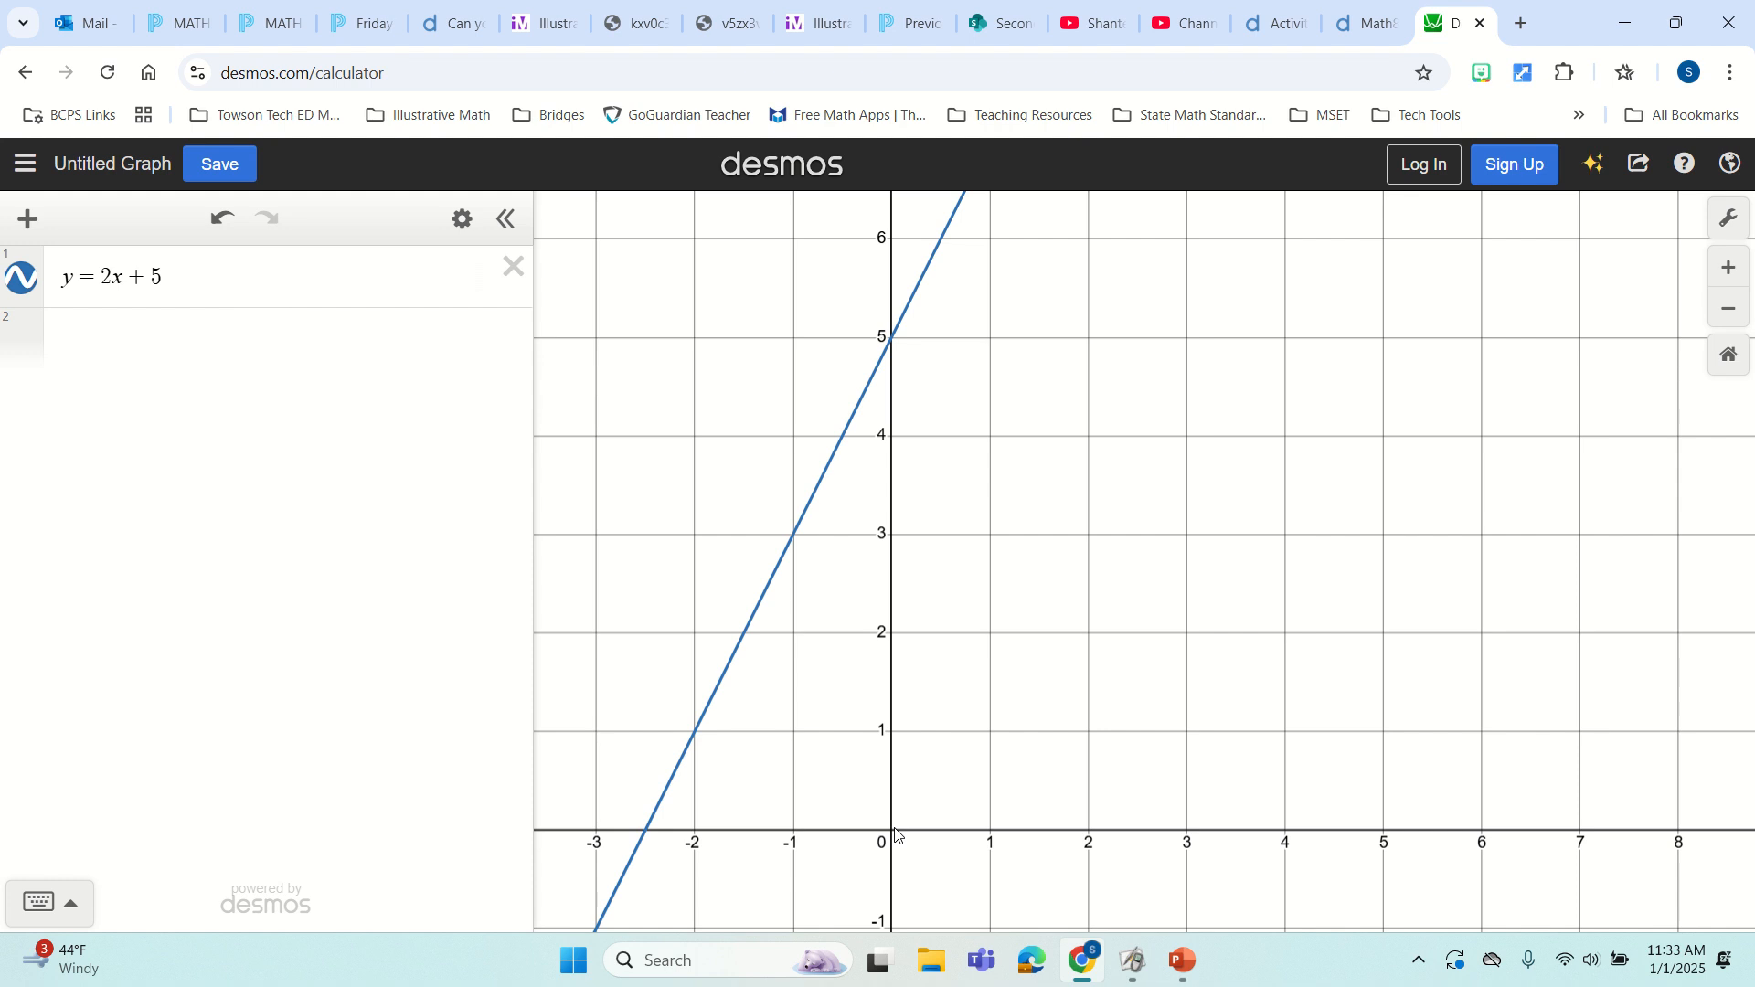
Add y = 2x as the second expression and show the coordinates of its point at the origin.
left_click(222, 335)
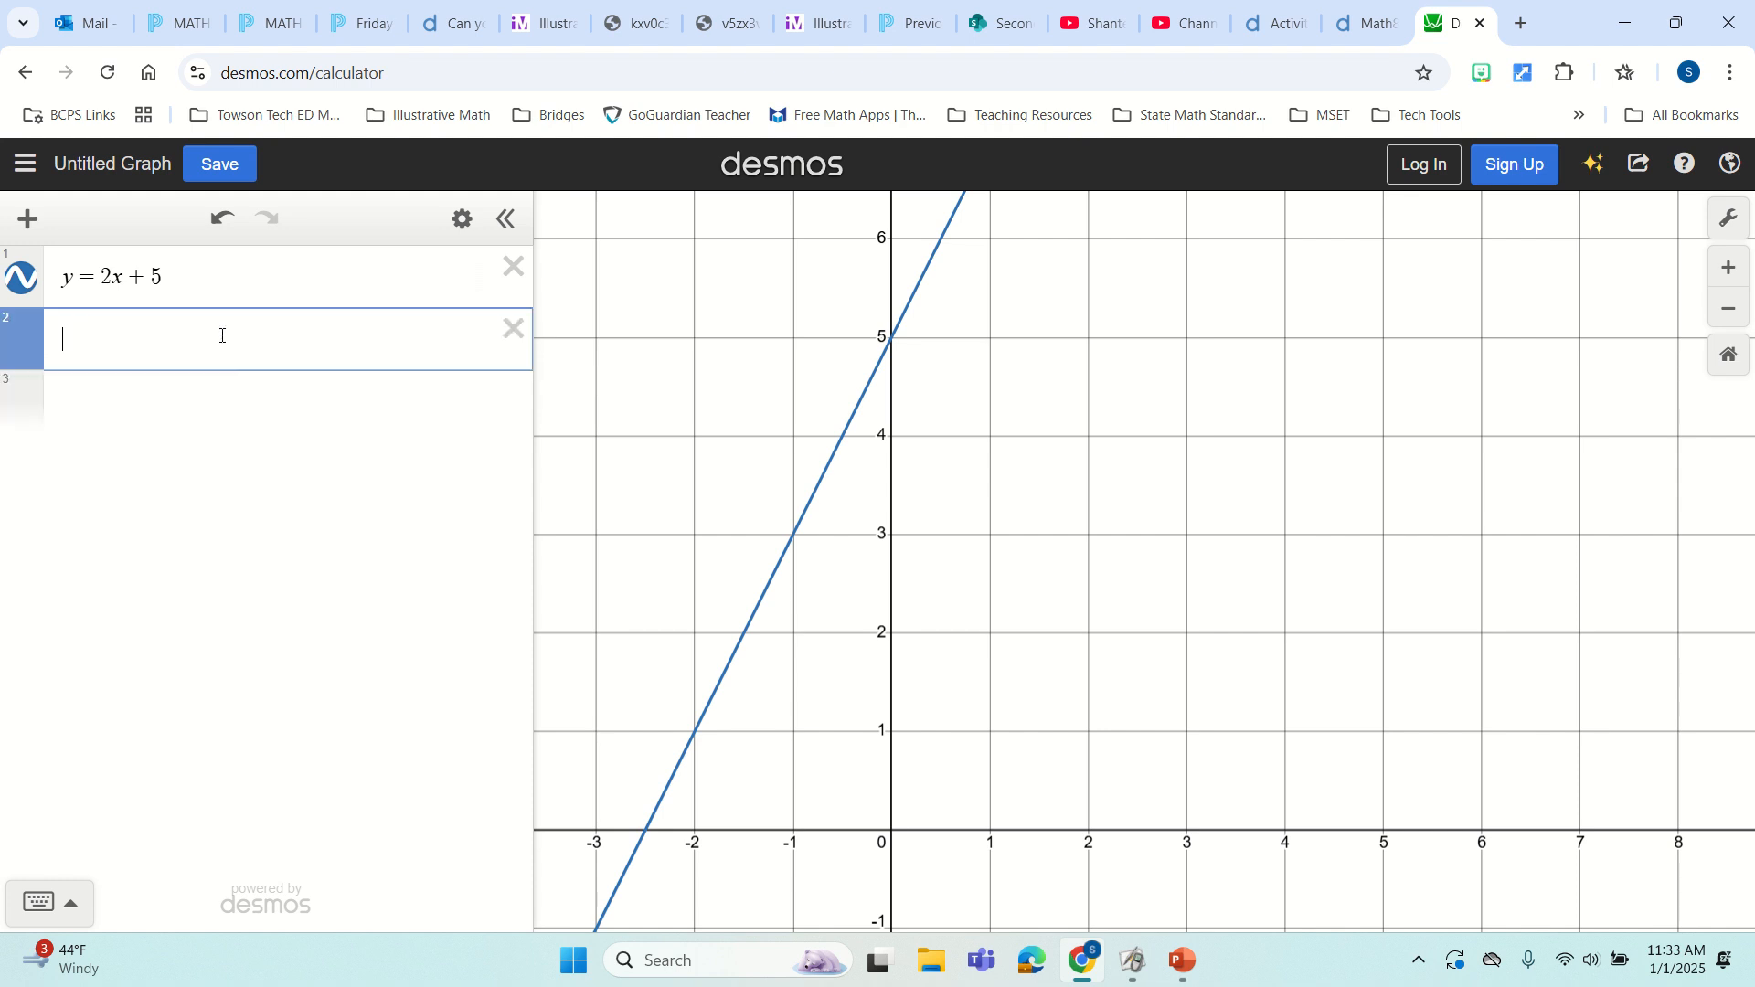
type("y=2x")
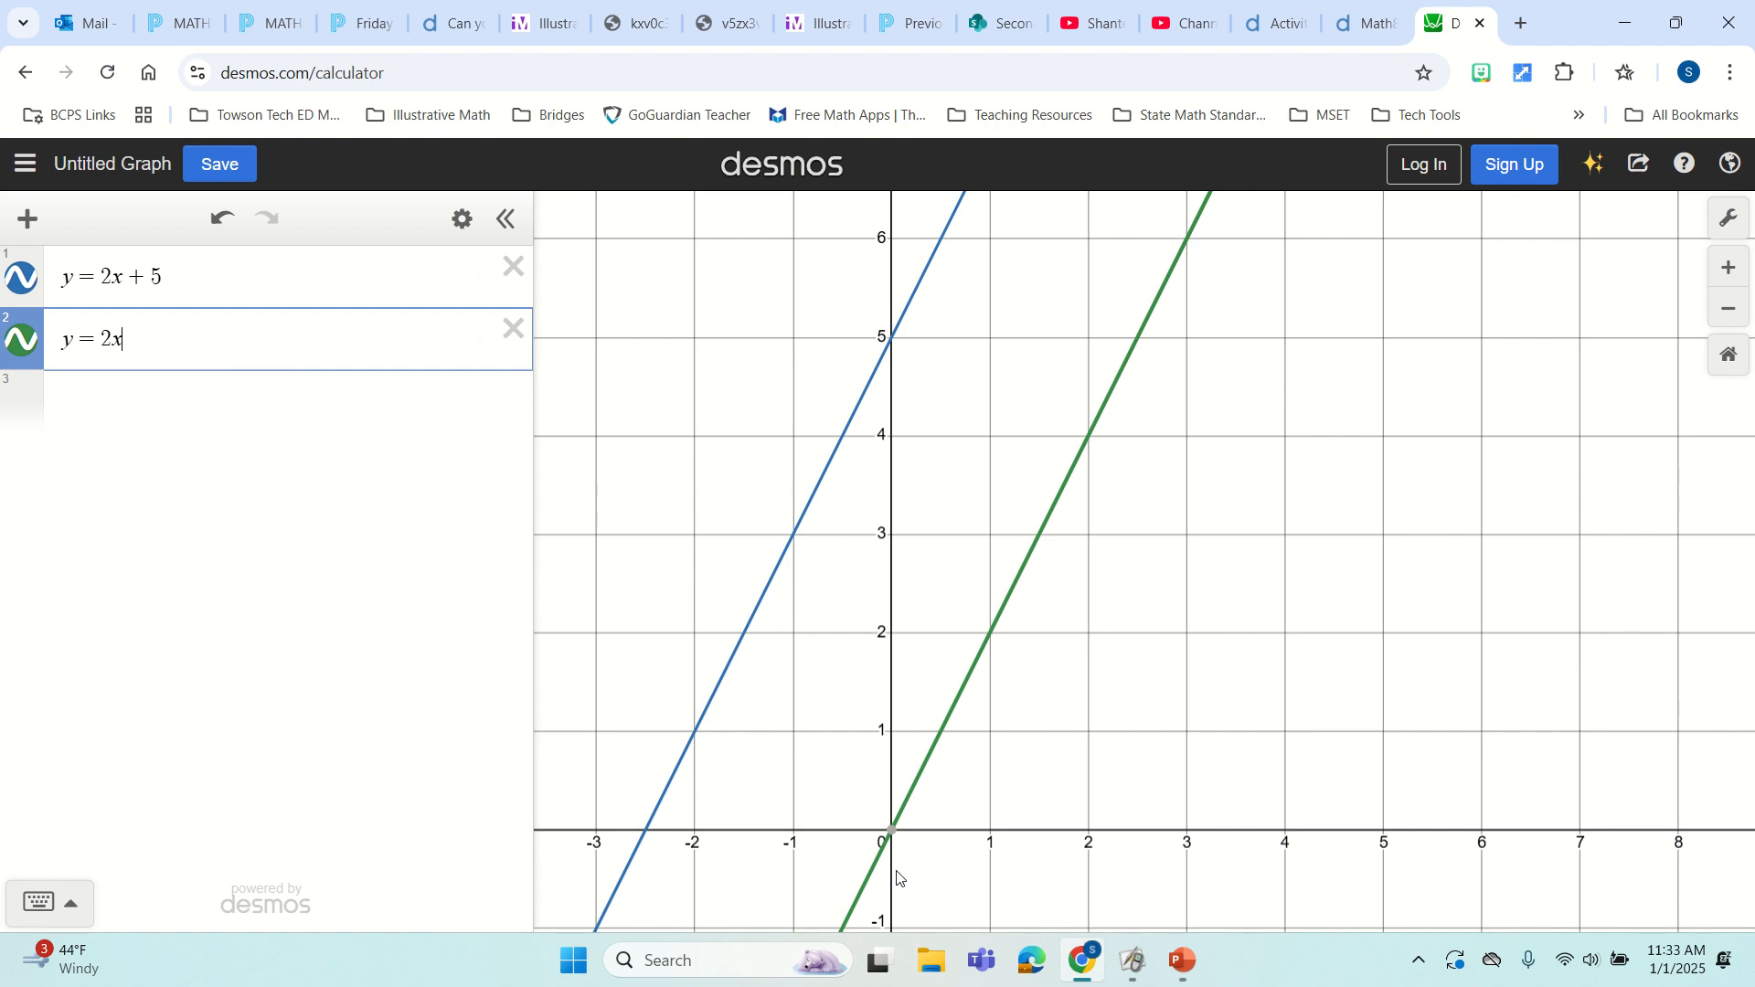
left_click(891, 831)
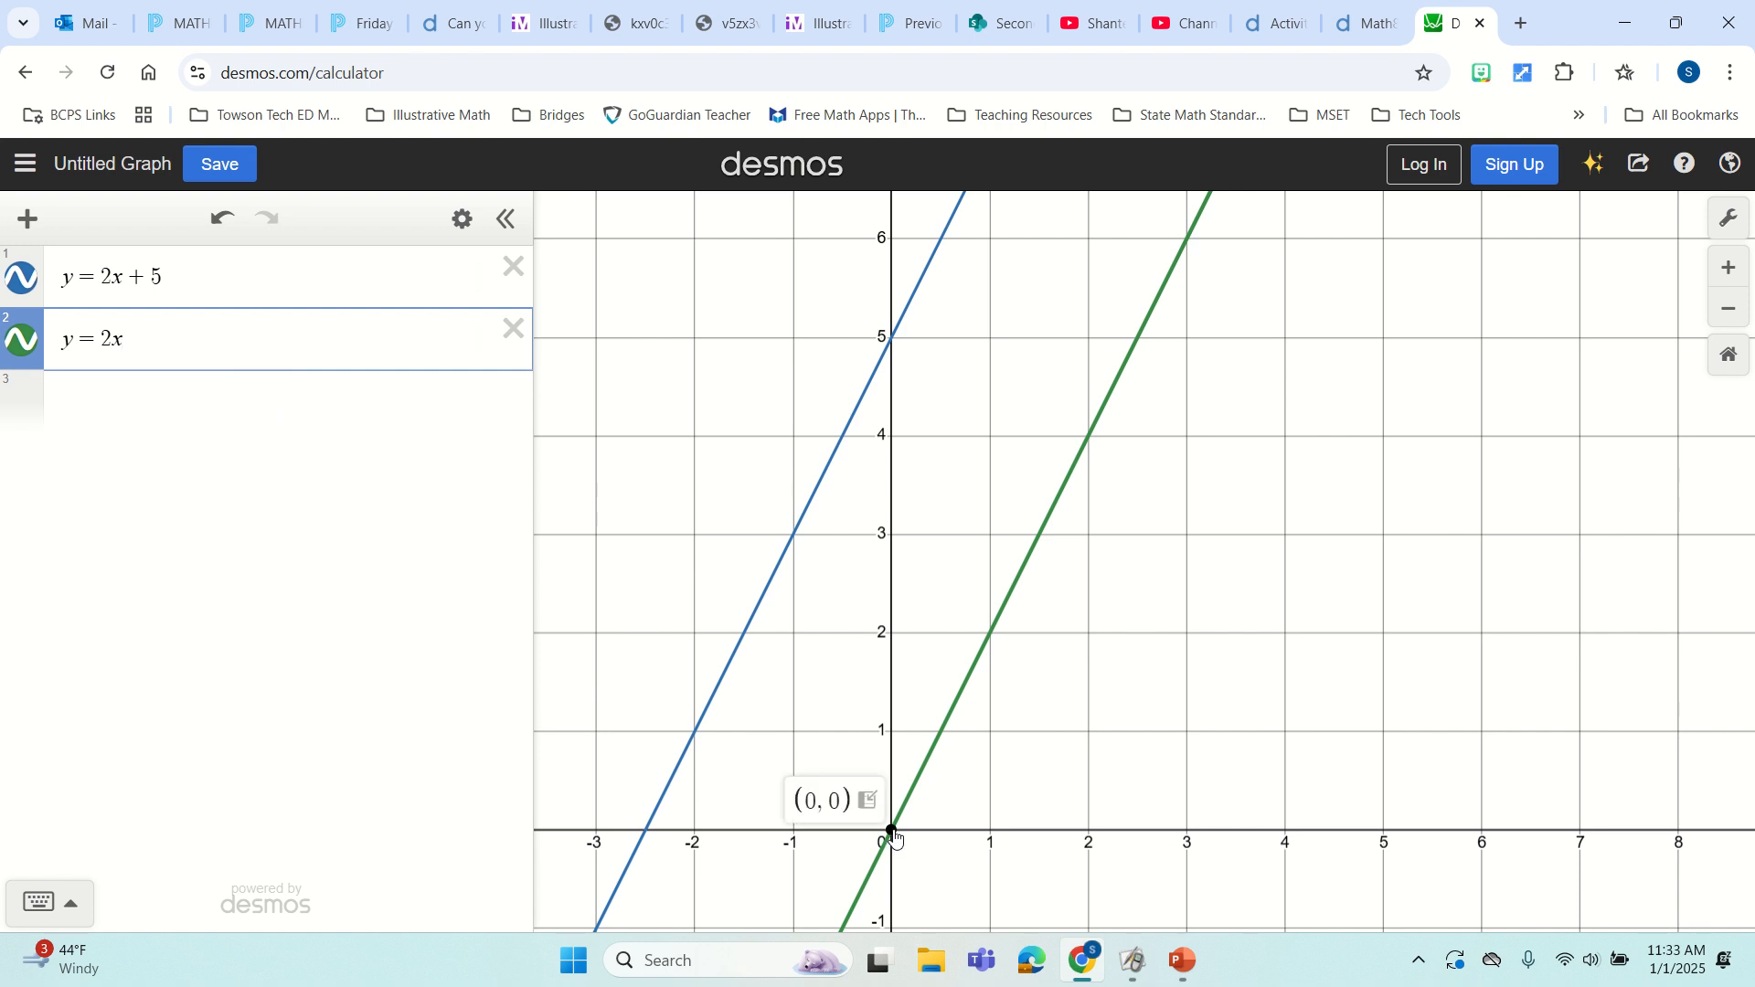
Compare the 2x terms and the + 5 constant of the two equations, and show the y-intercept of y = 2x + 5.
left_click(140, 343)
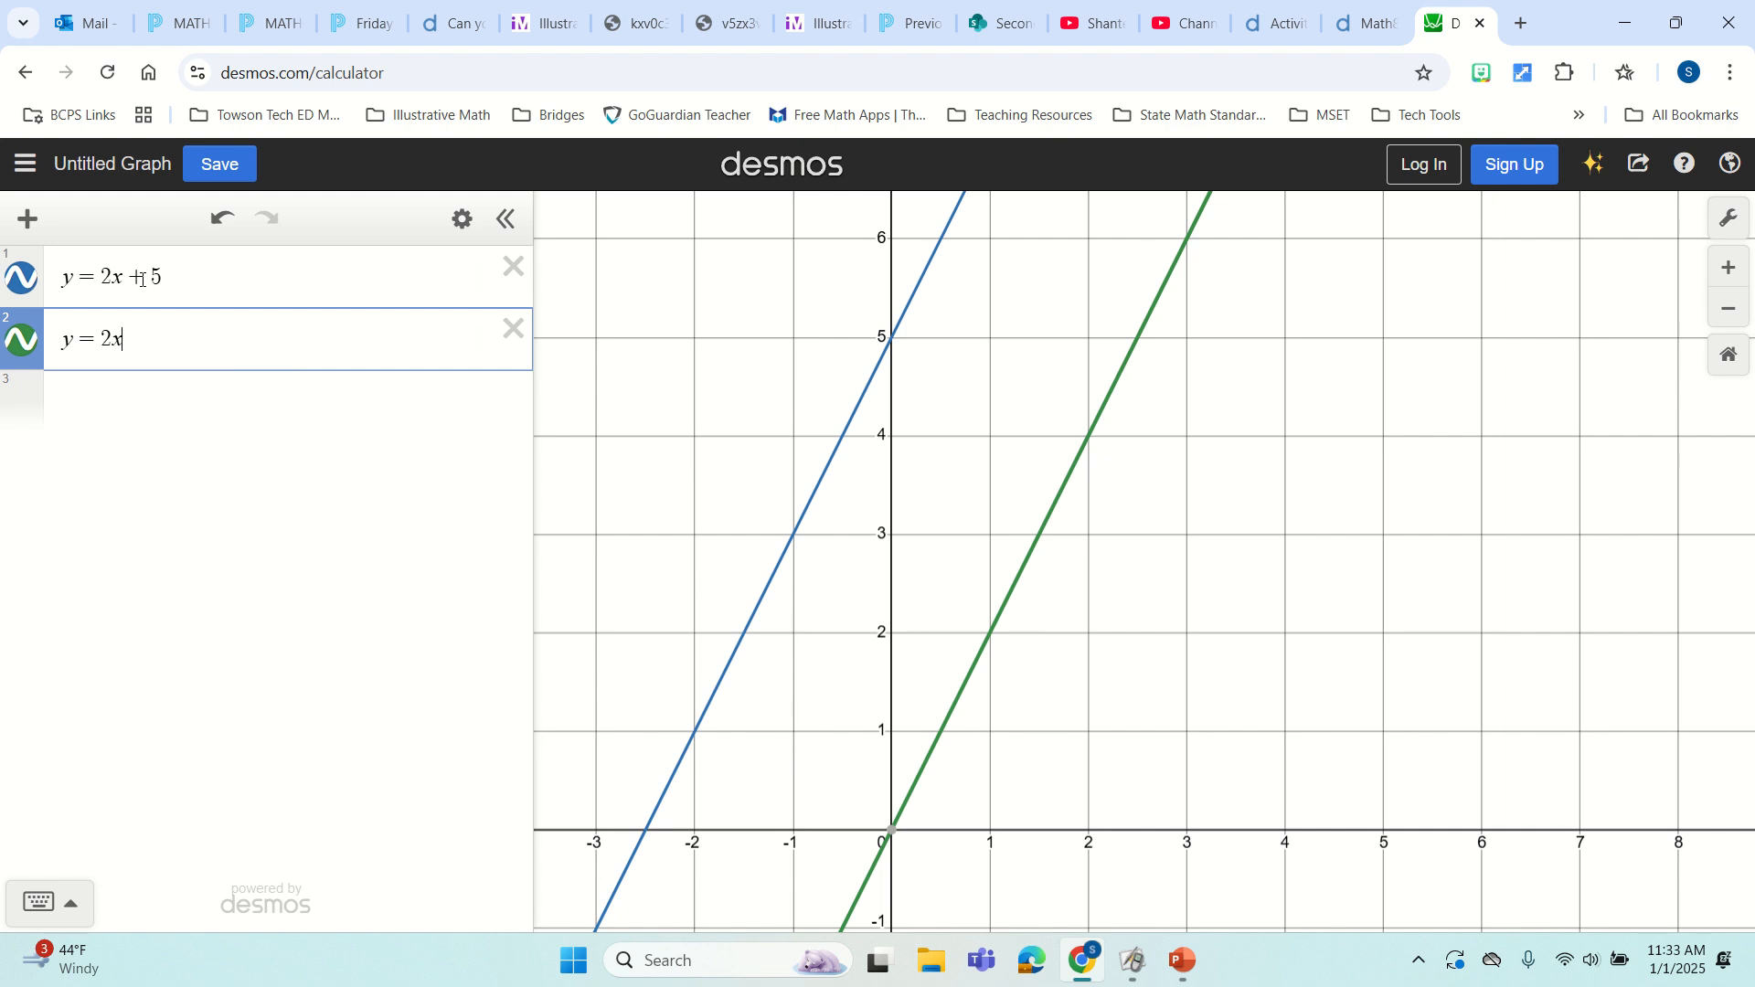
left_click_drag(129, 276, 170, 277)
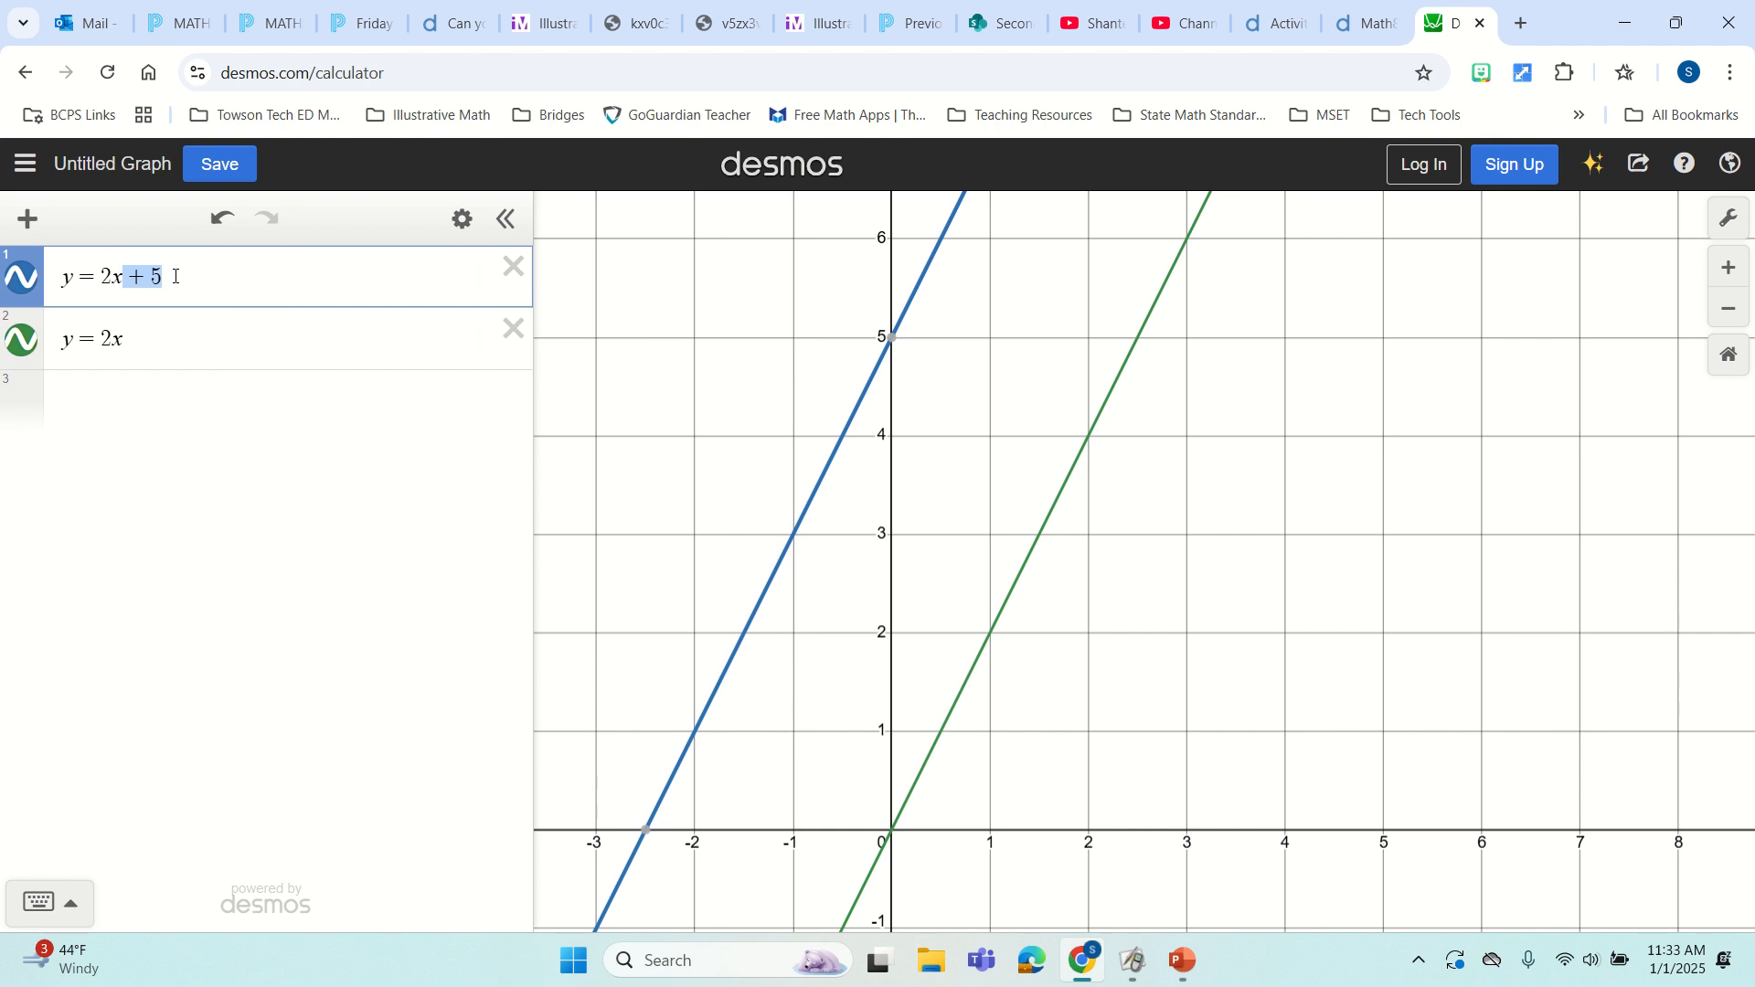
left_click_drag(101, 275, 128, 276)
left_click(115, 338)
left_click(108, 276)
mouse_move(895, 345)
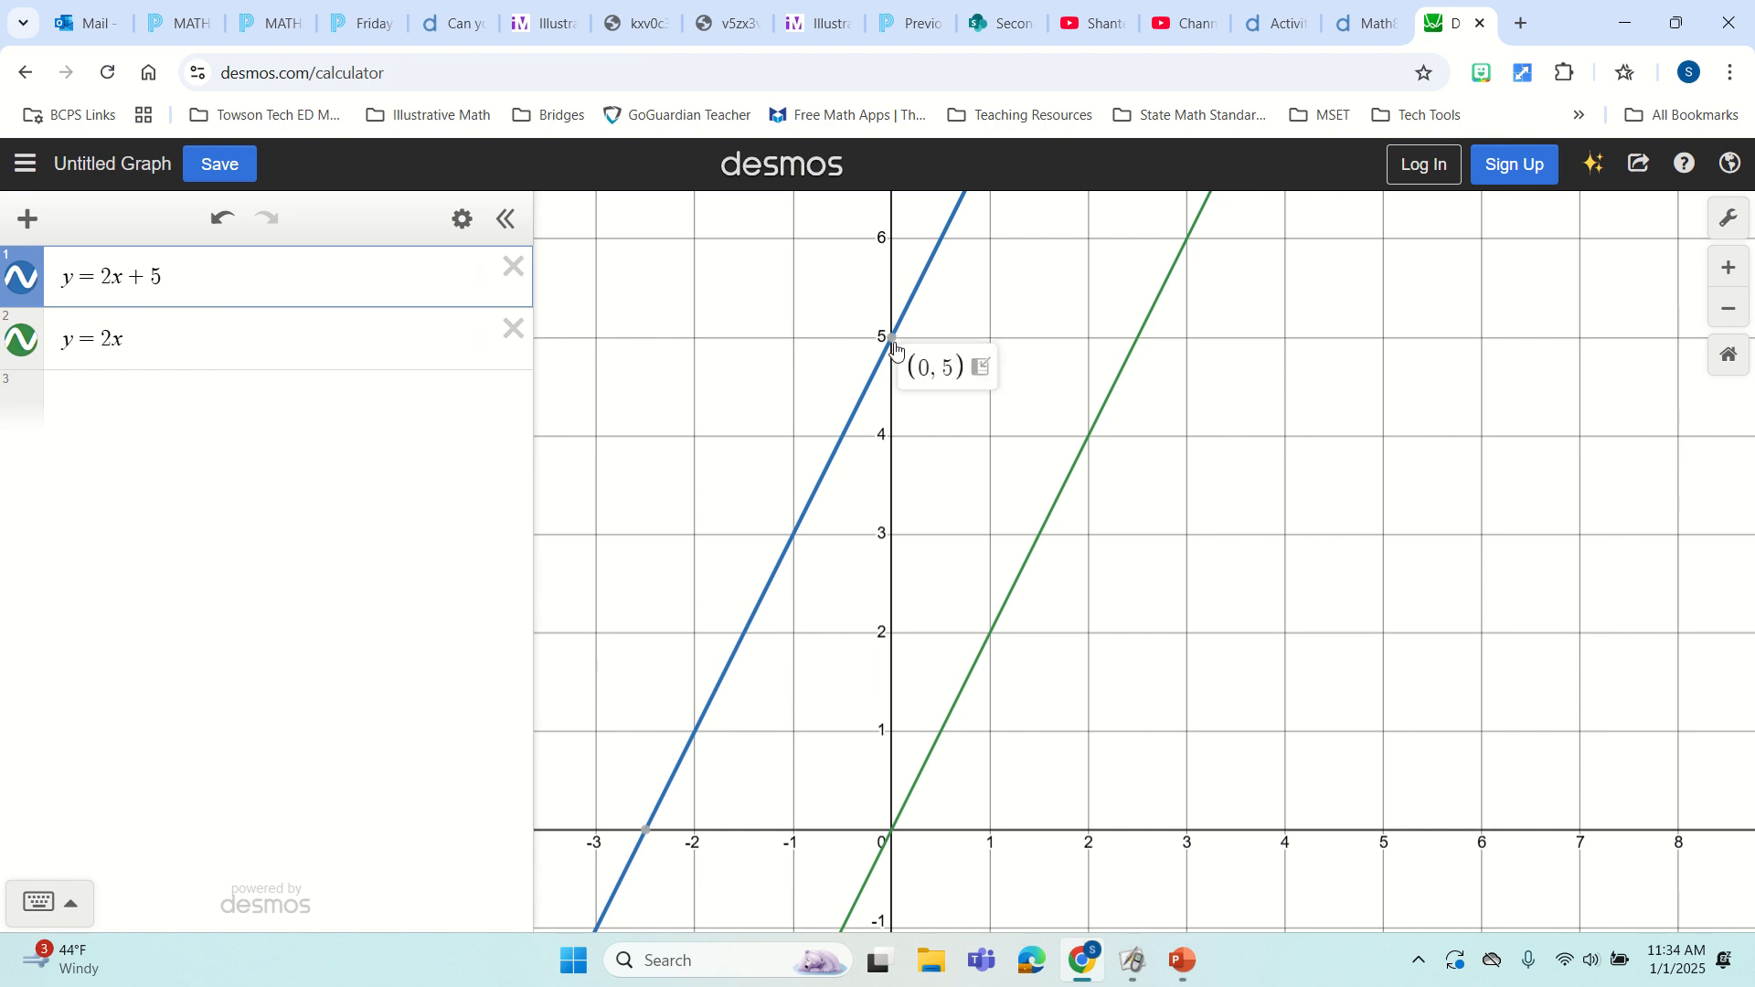
left_click(896, 345)
Delete the y = 2x expression and insert an empty table below y = 2x + 5.
left_click(514, 329)
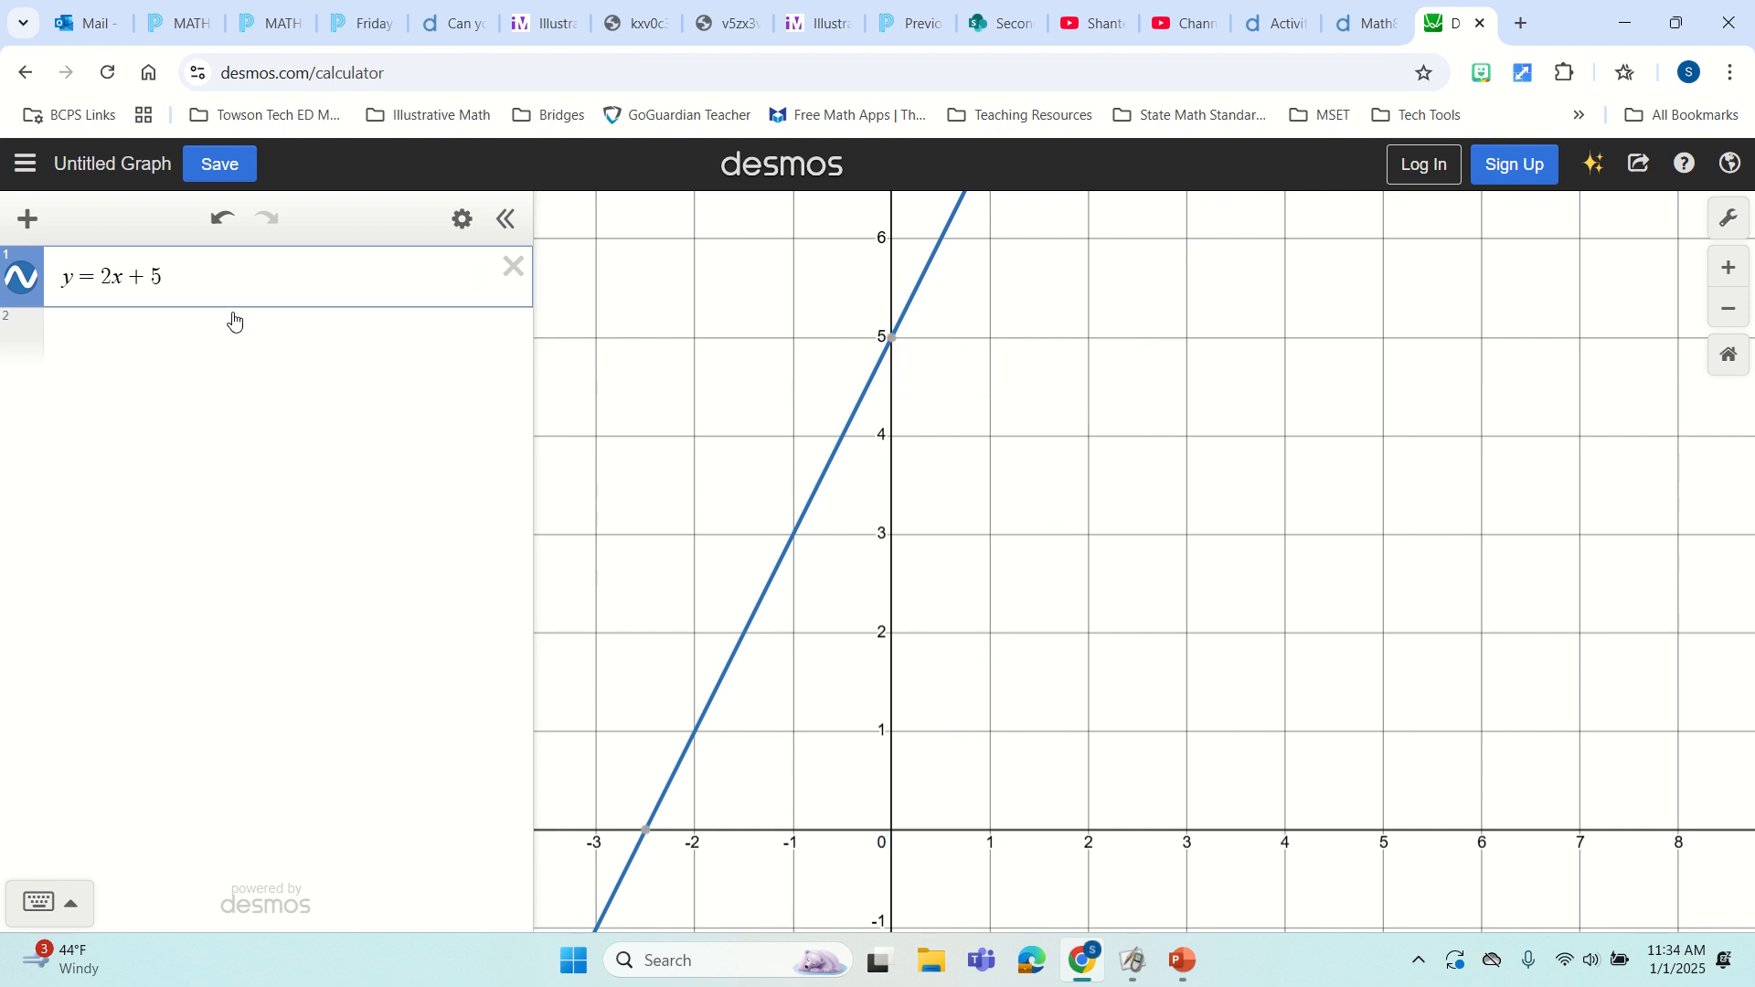
left_click(195, 330)
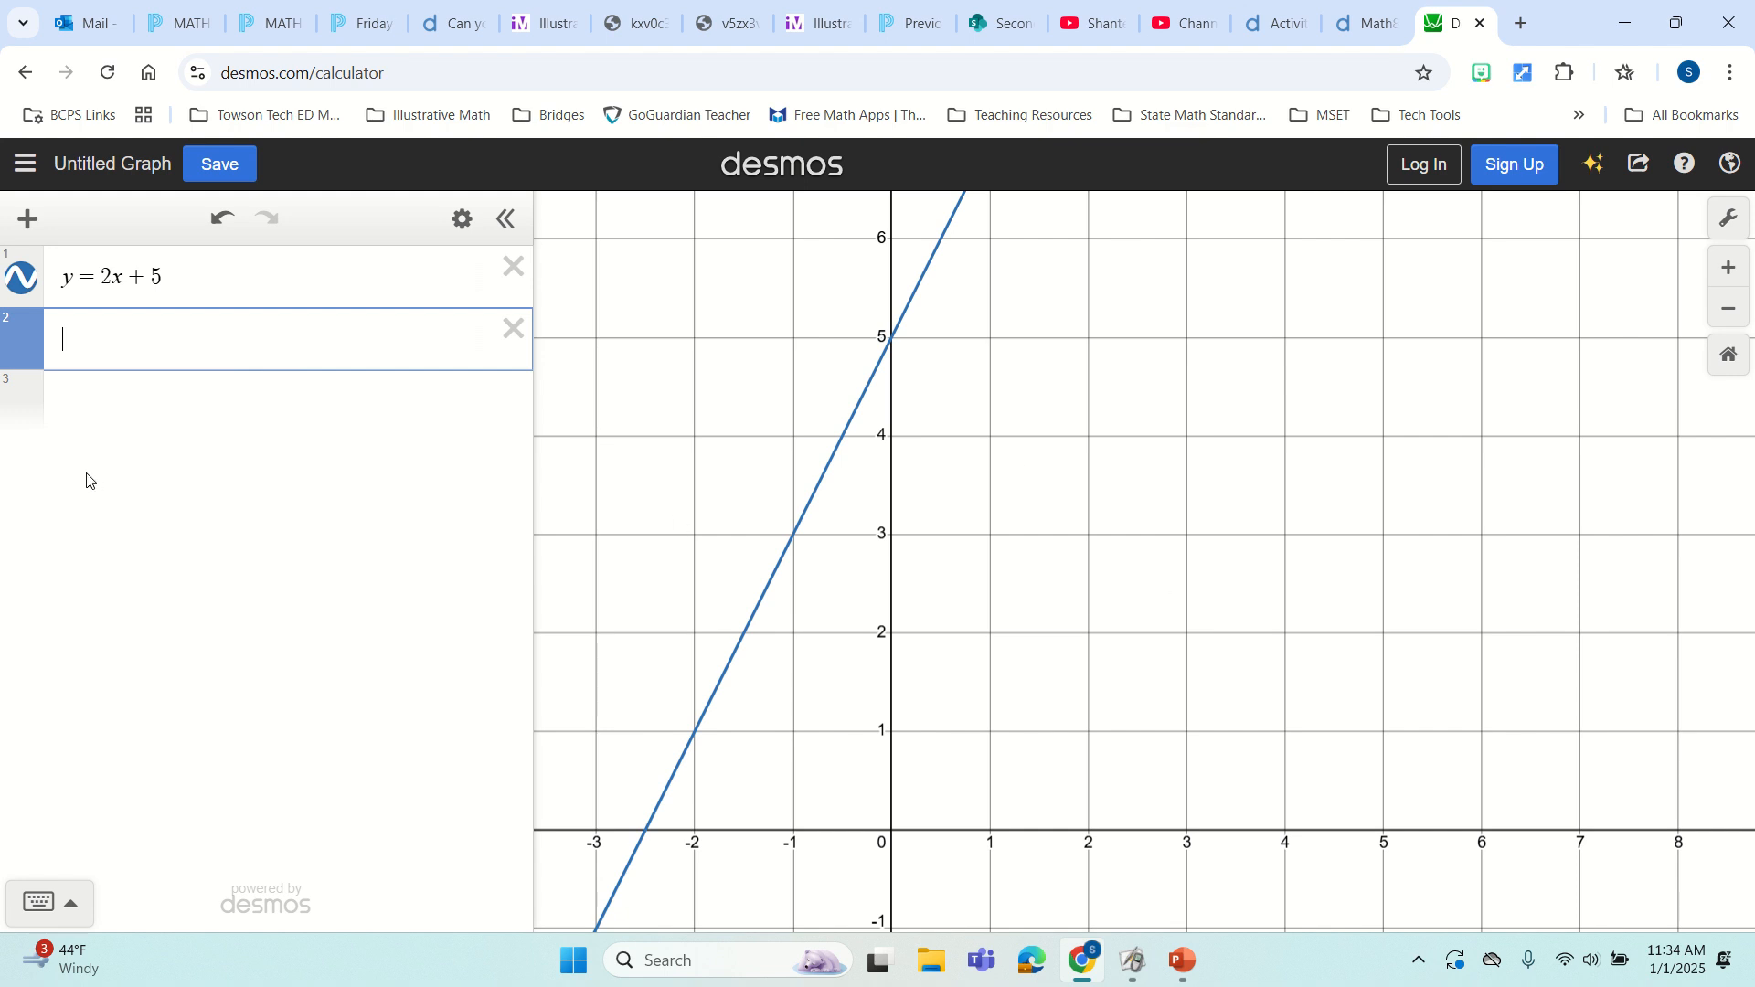
left_click(35, 224)
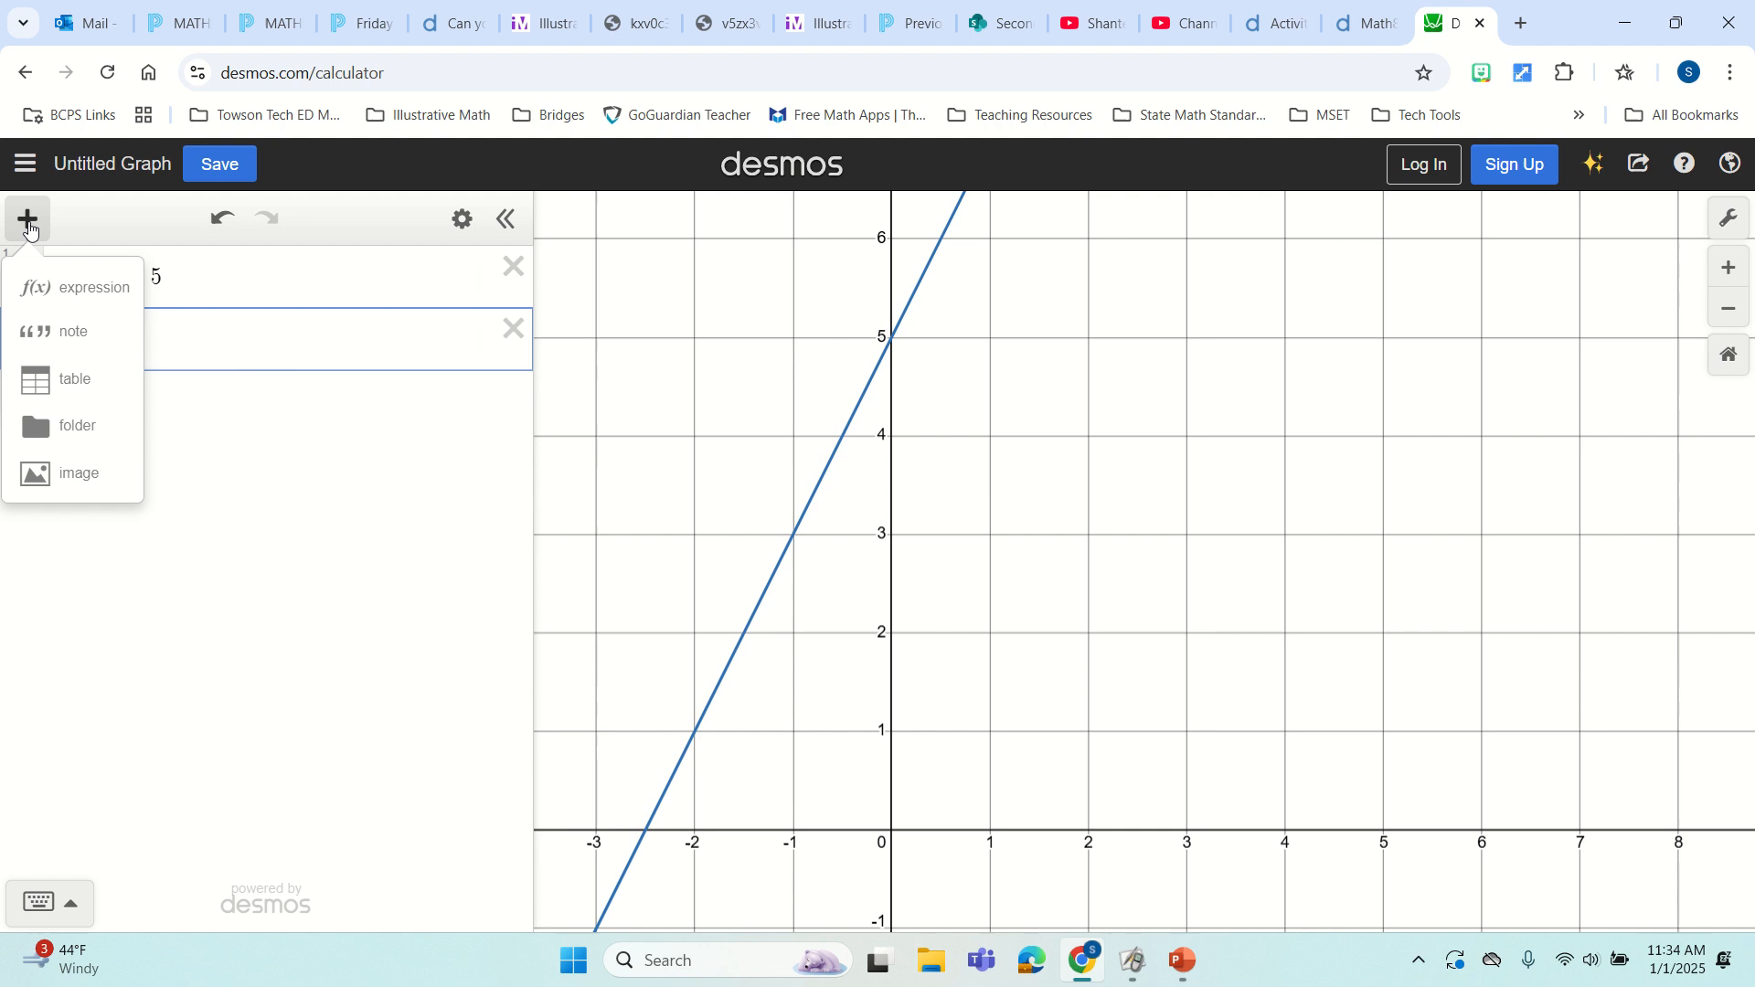
left_click(72, 388)
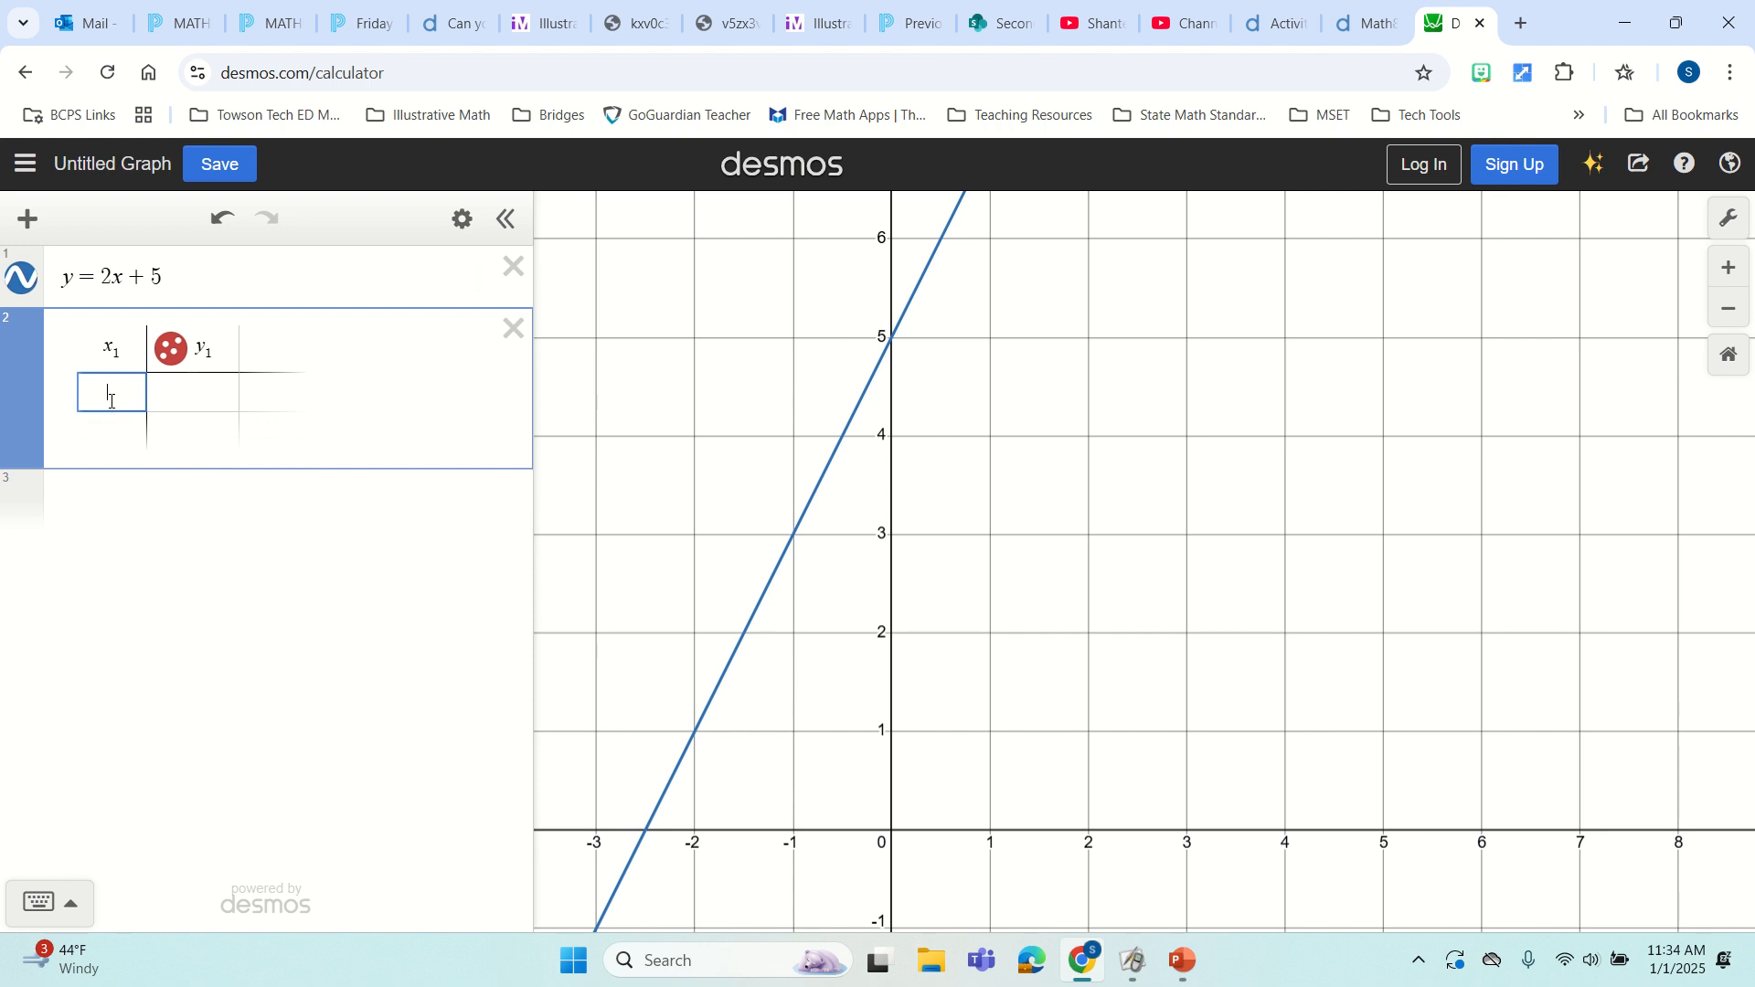
Enter the point (0, 5) in the table's first row and show its coordinates on the graph.
type("0")
left_click(211, 395)
type("5")
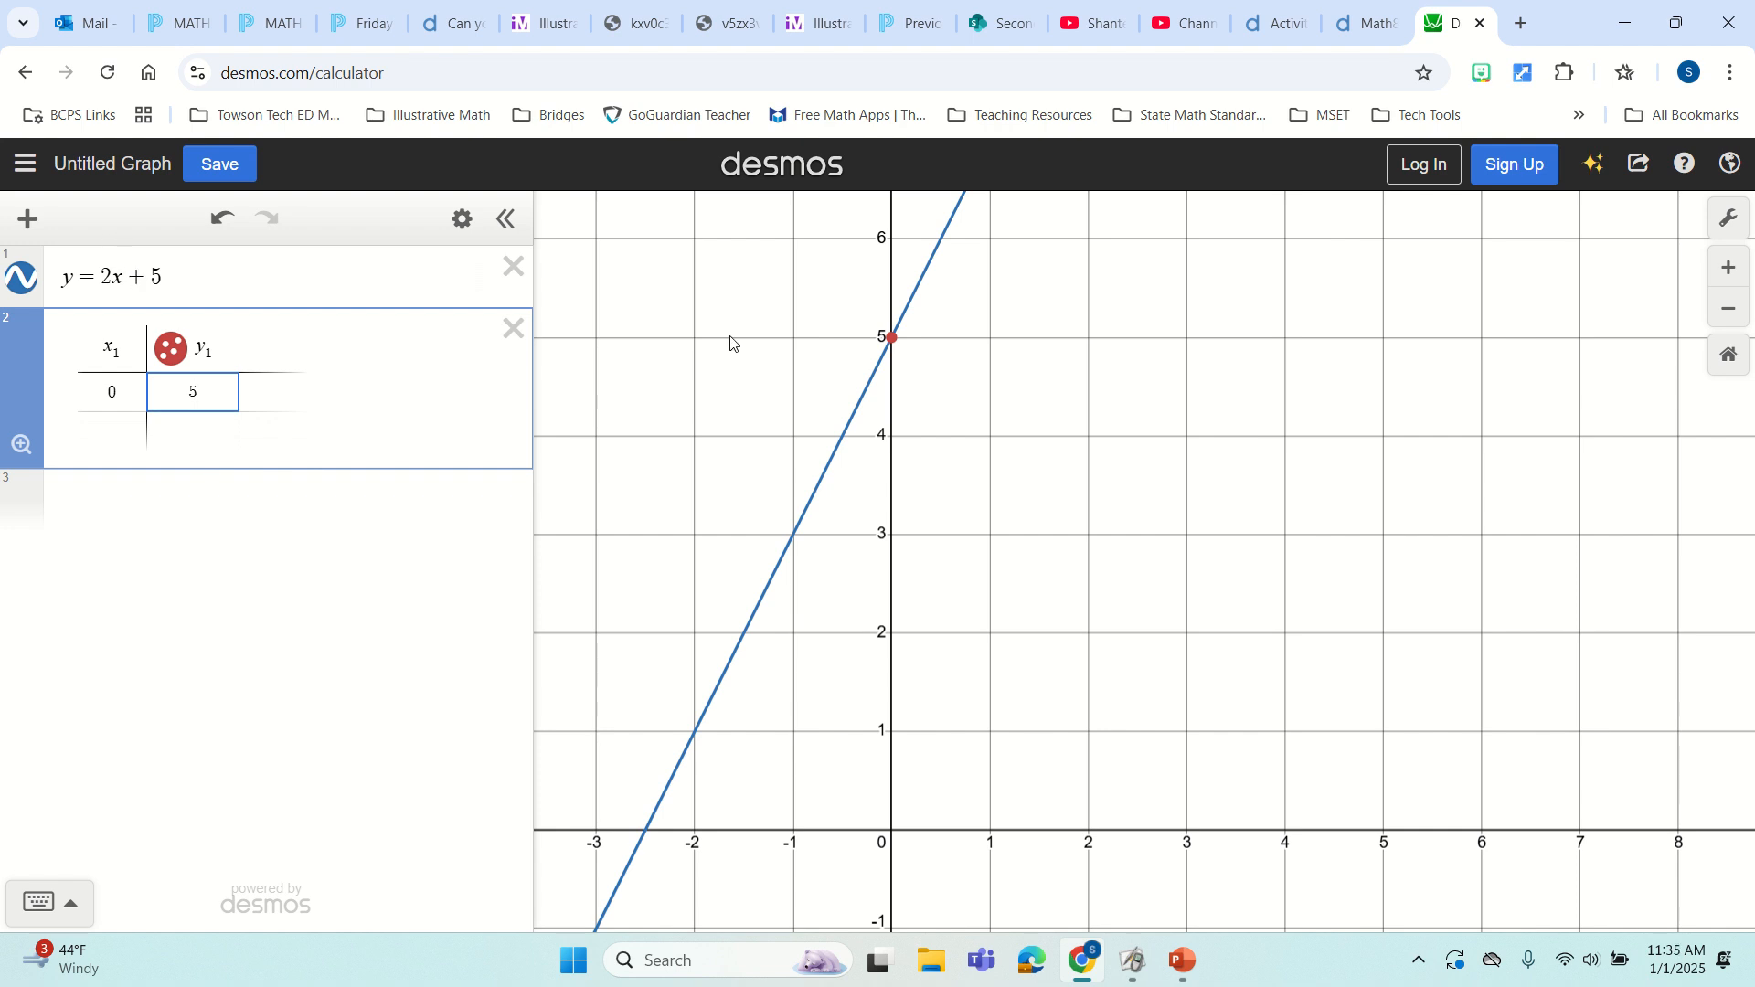
left_click(893, 346)
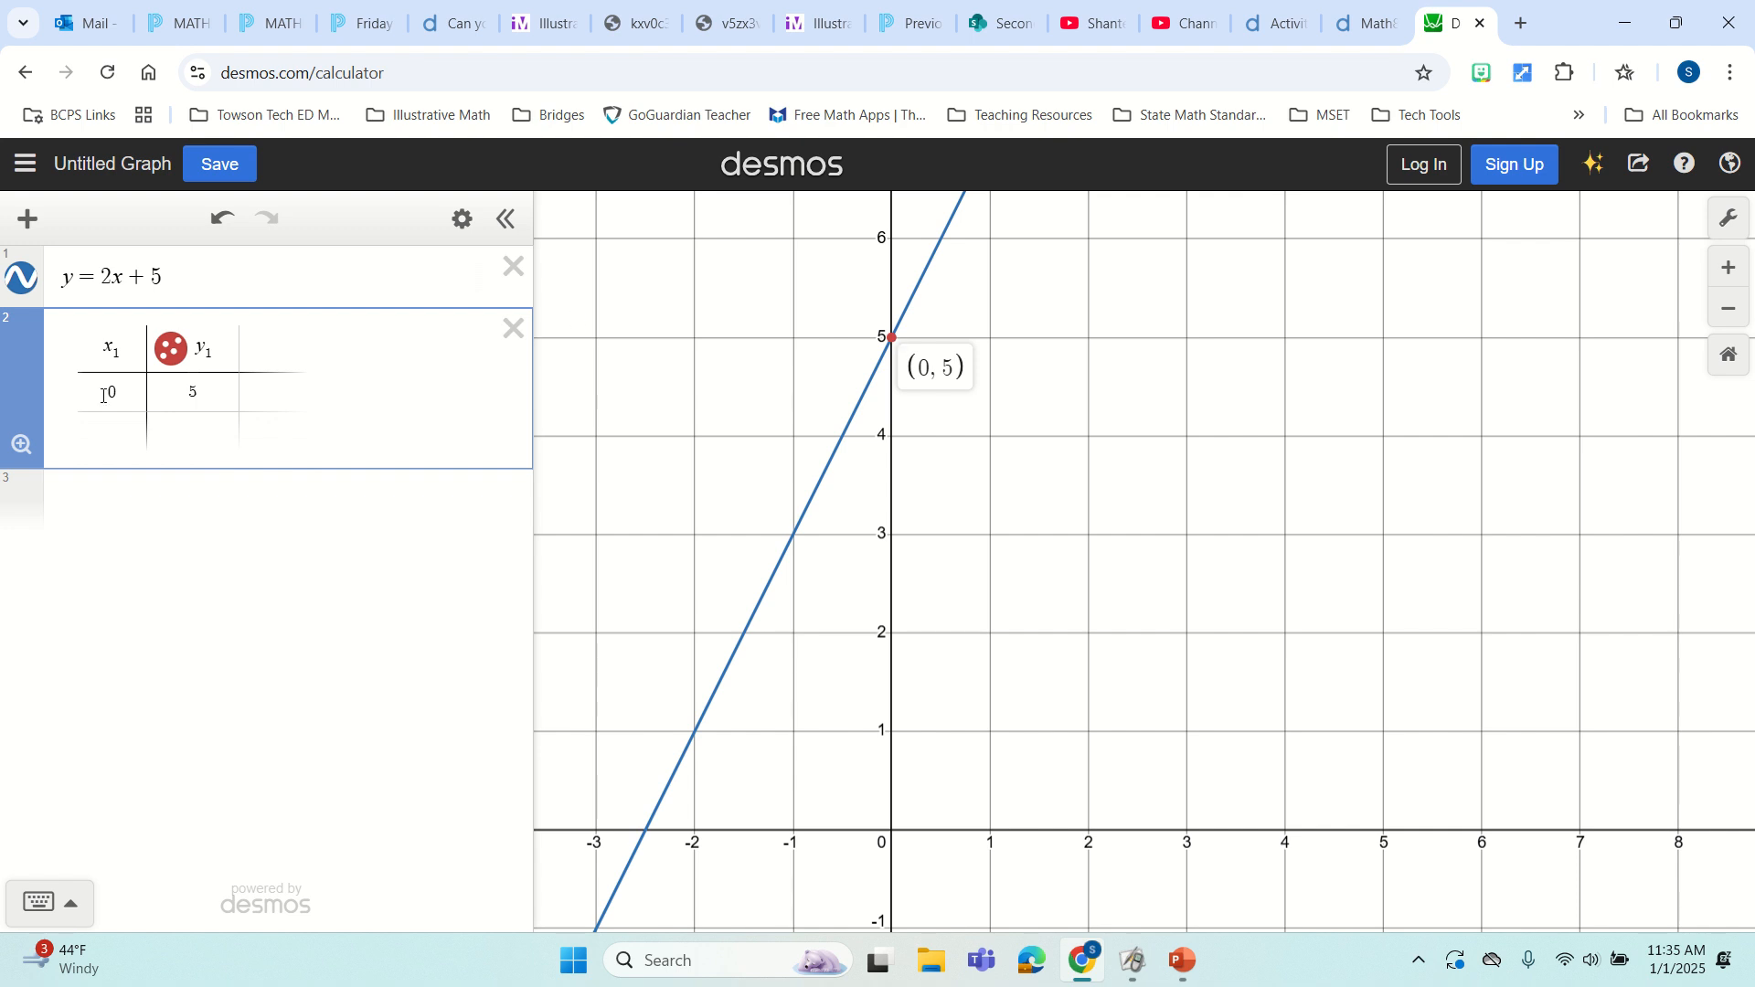
Enter the point (2, 9) in the table's second row and show its coordinates on the line.
left_click(117, 435)
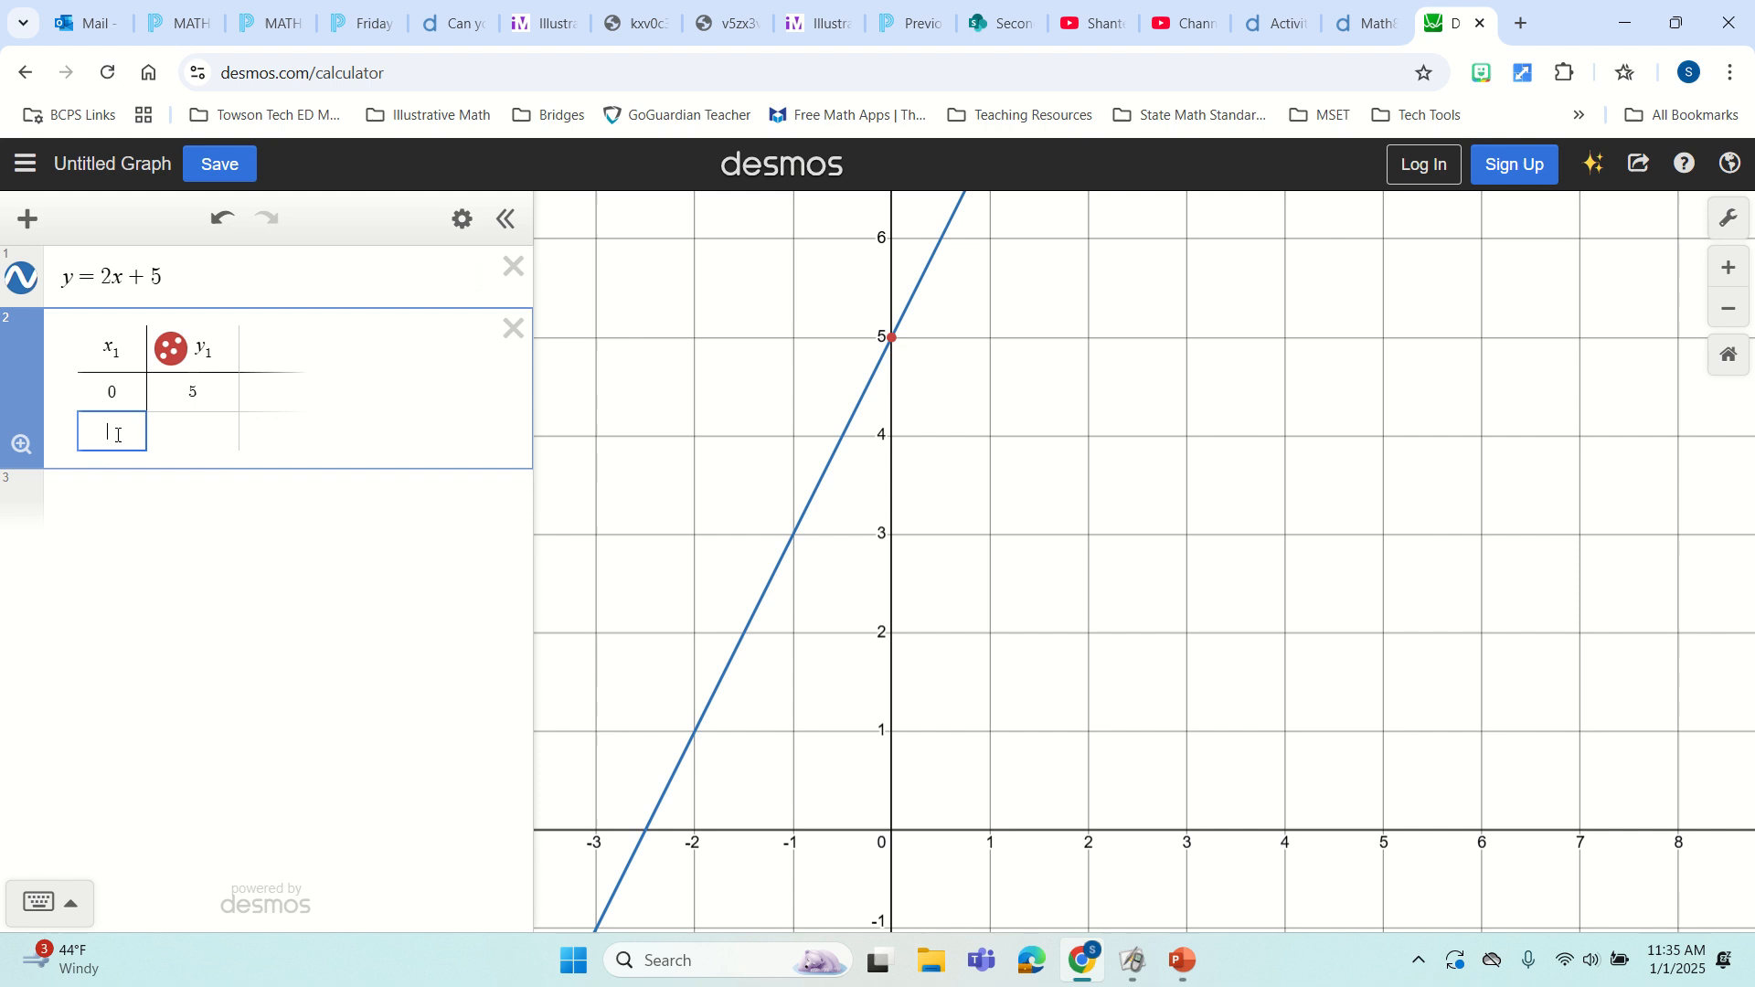
type("2")
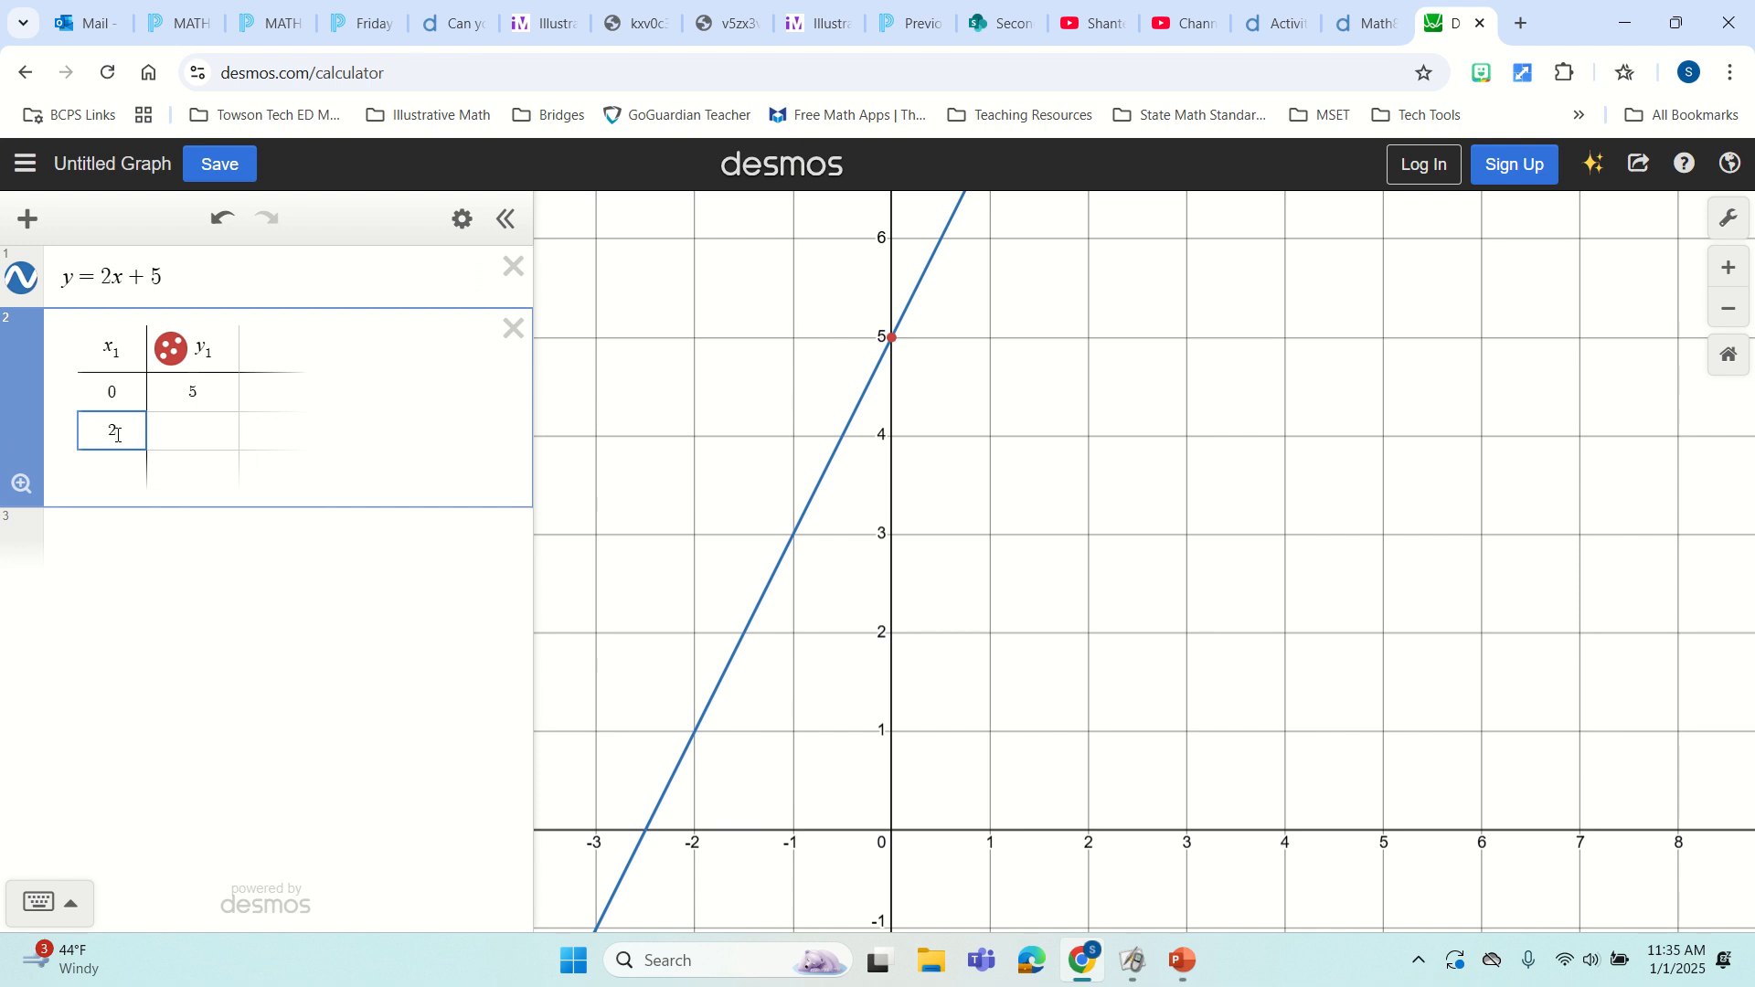
left_click(224, 432)
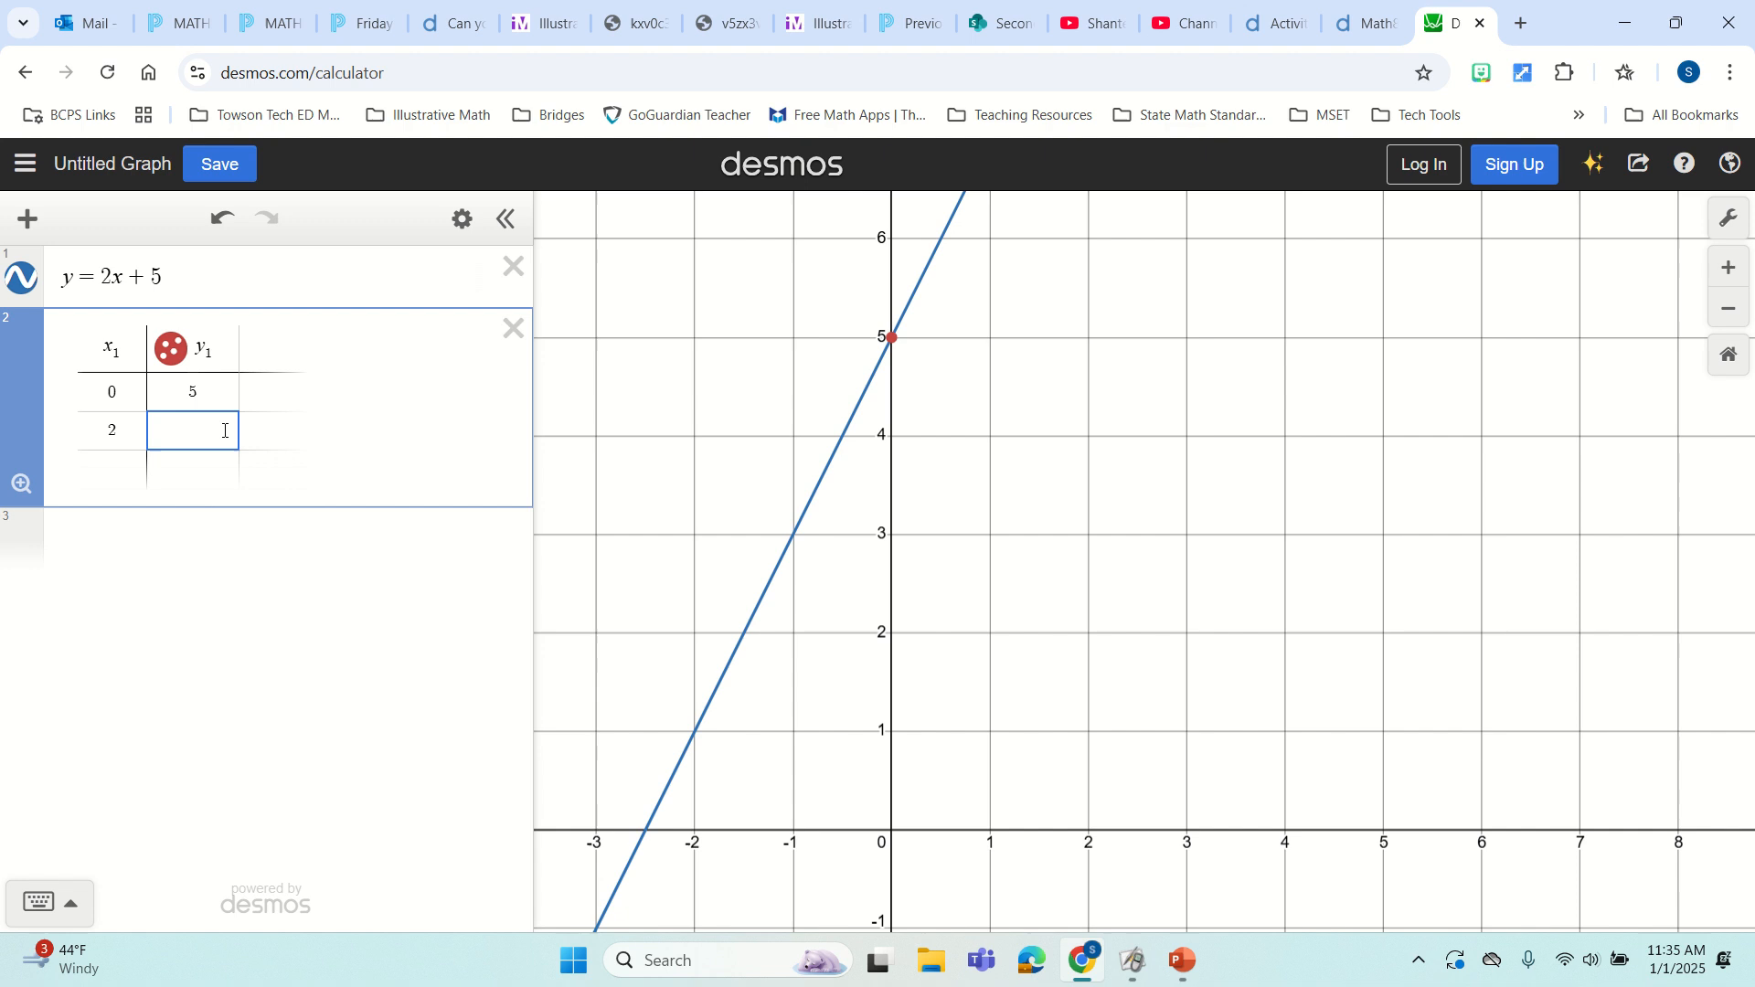
type("9")
left_click_drag(1217, 499, 1051, 960)
mouse_move(926, 409)
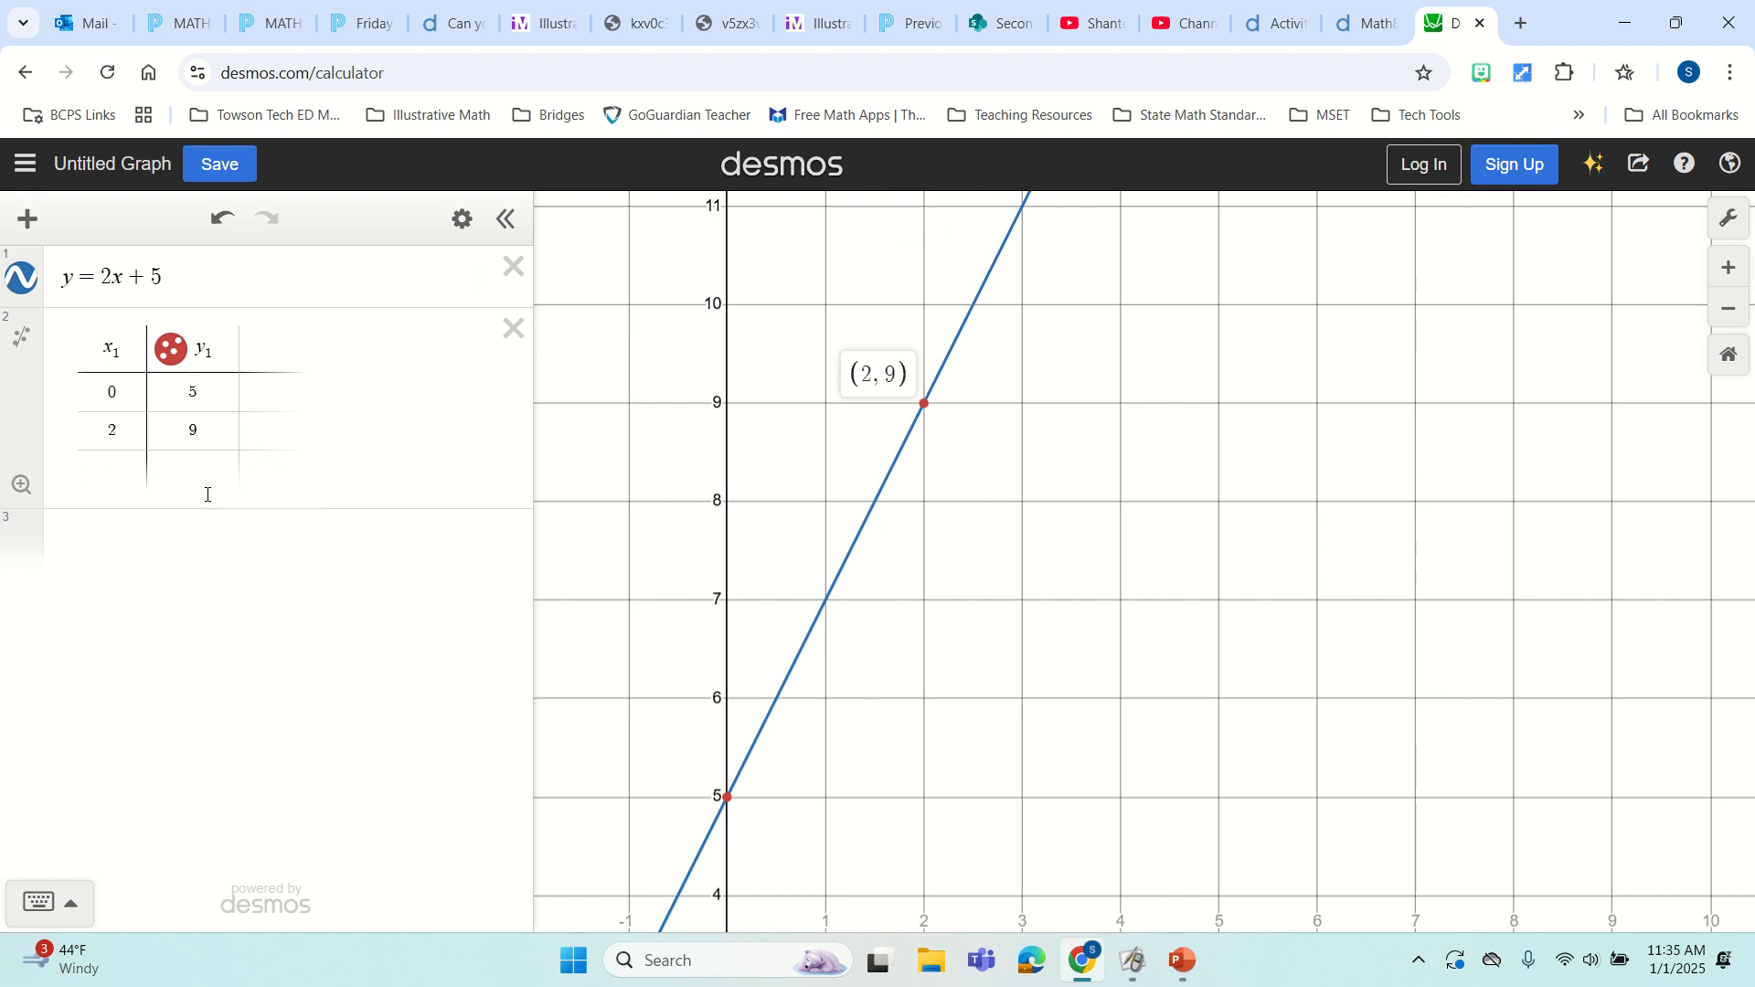
Enter the point with x = 5 and y = 15 in the table's third row.
left_click(109, 472)
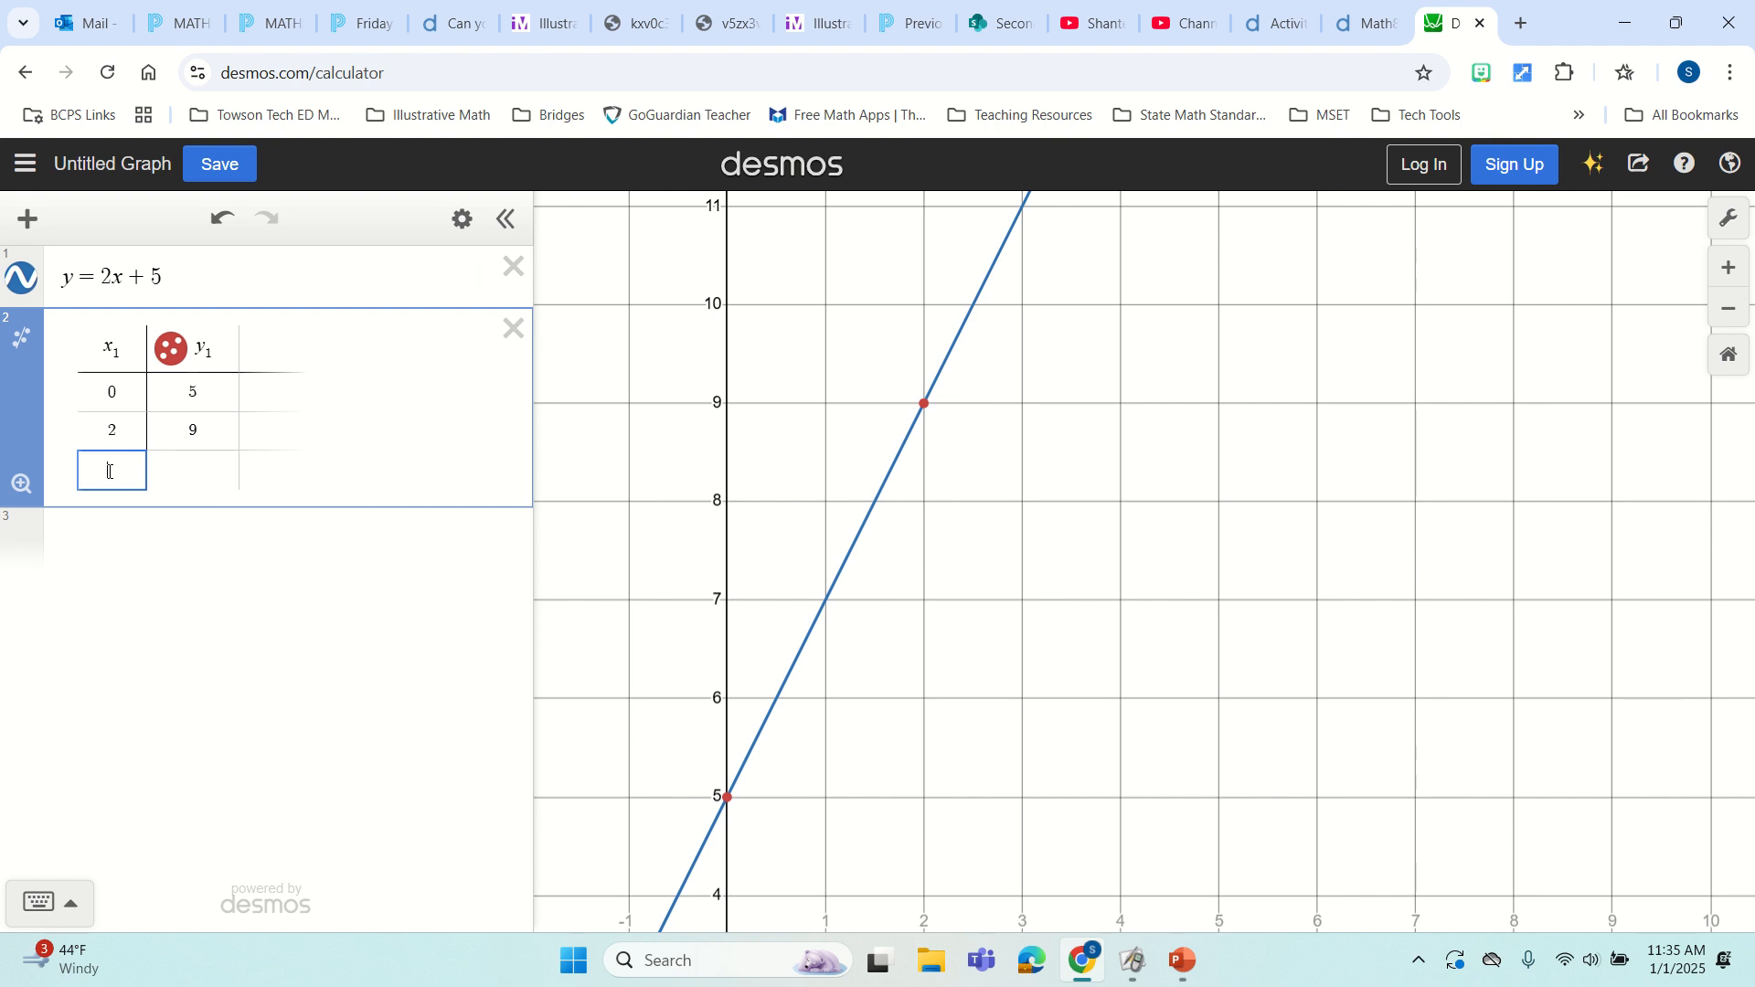
type("3")
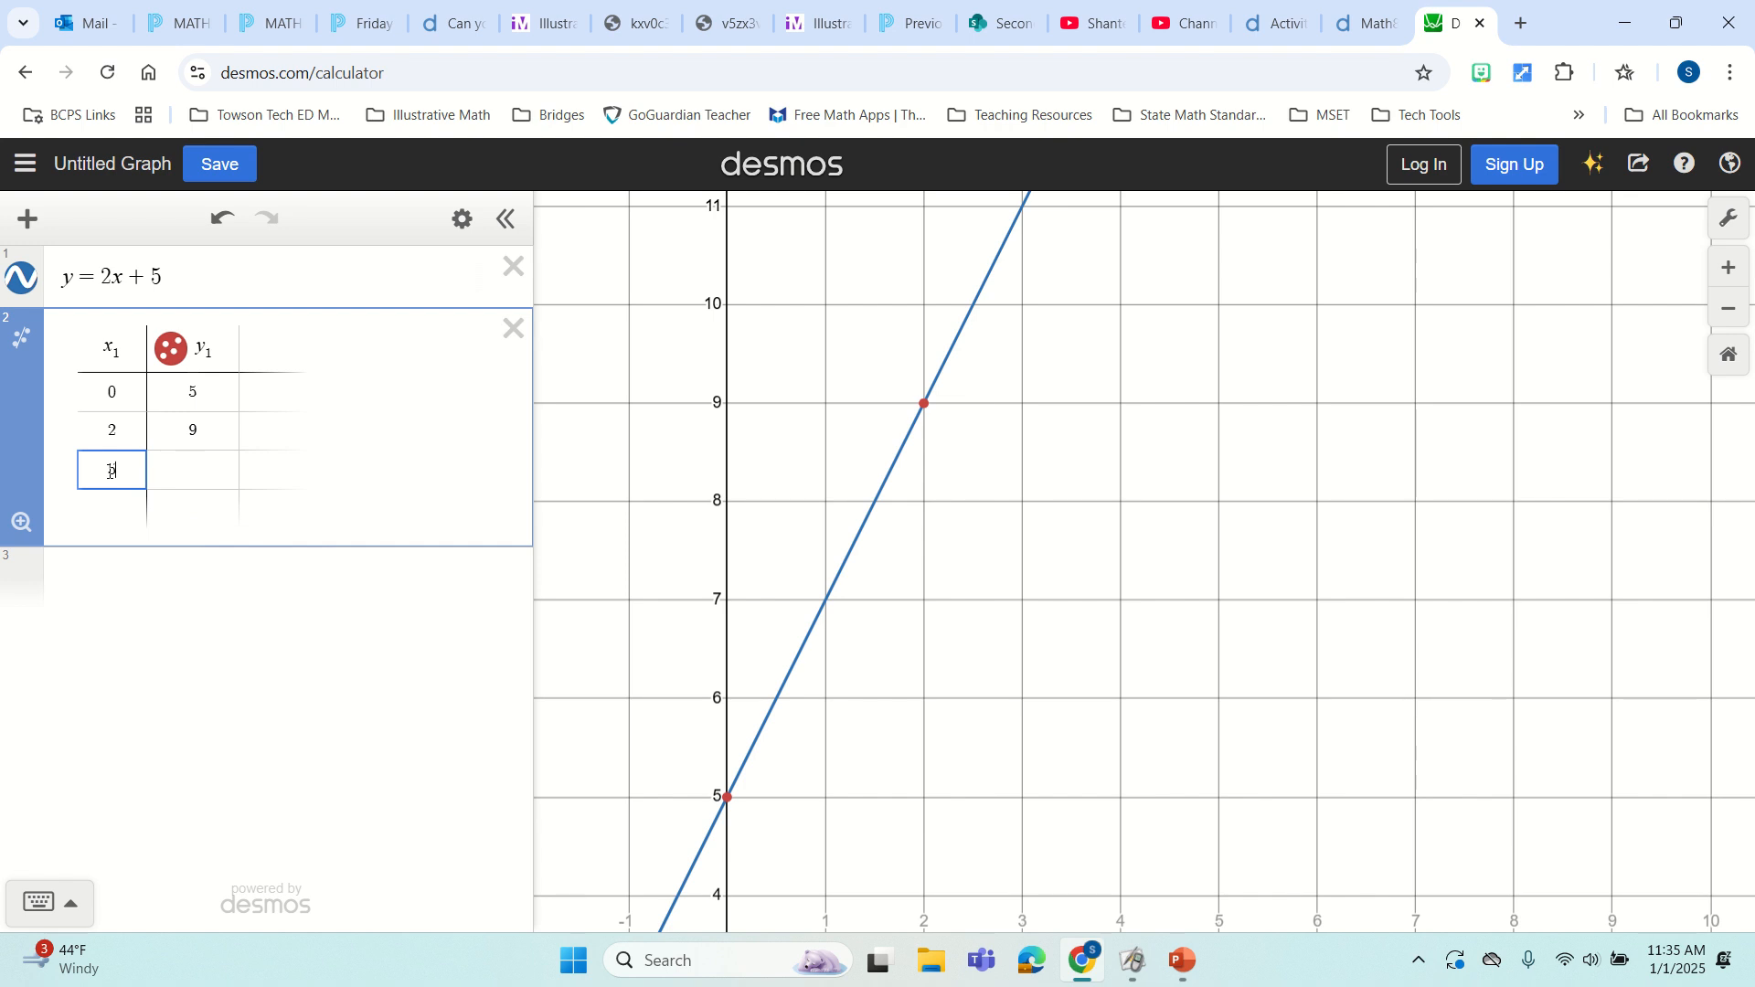
left_click(192, 473)
type("15")
left_click(125, 475)
left_click(180, 470)
Show the coordinates of all three table points along the line y = 2x + 5.
left_click_drag(1322, 509, 1179, 637)
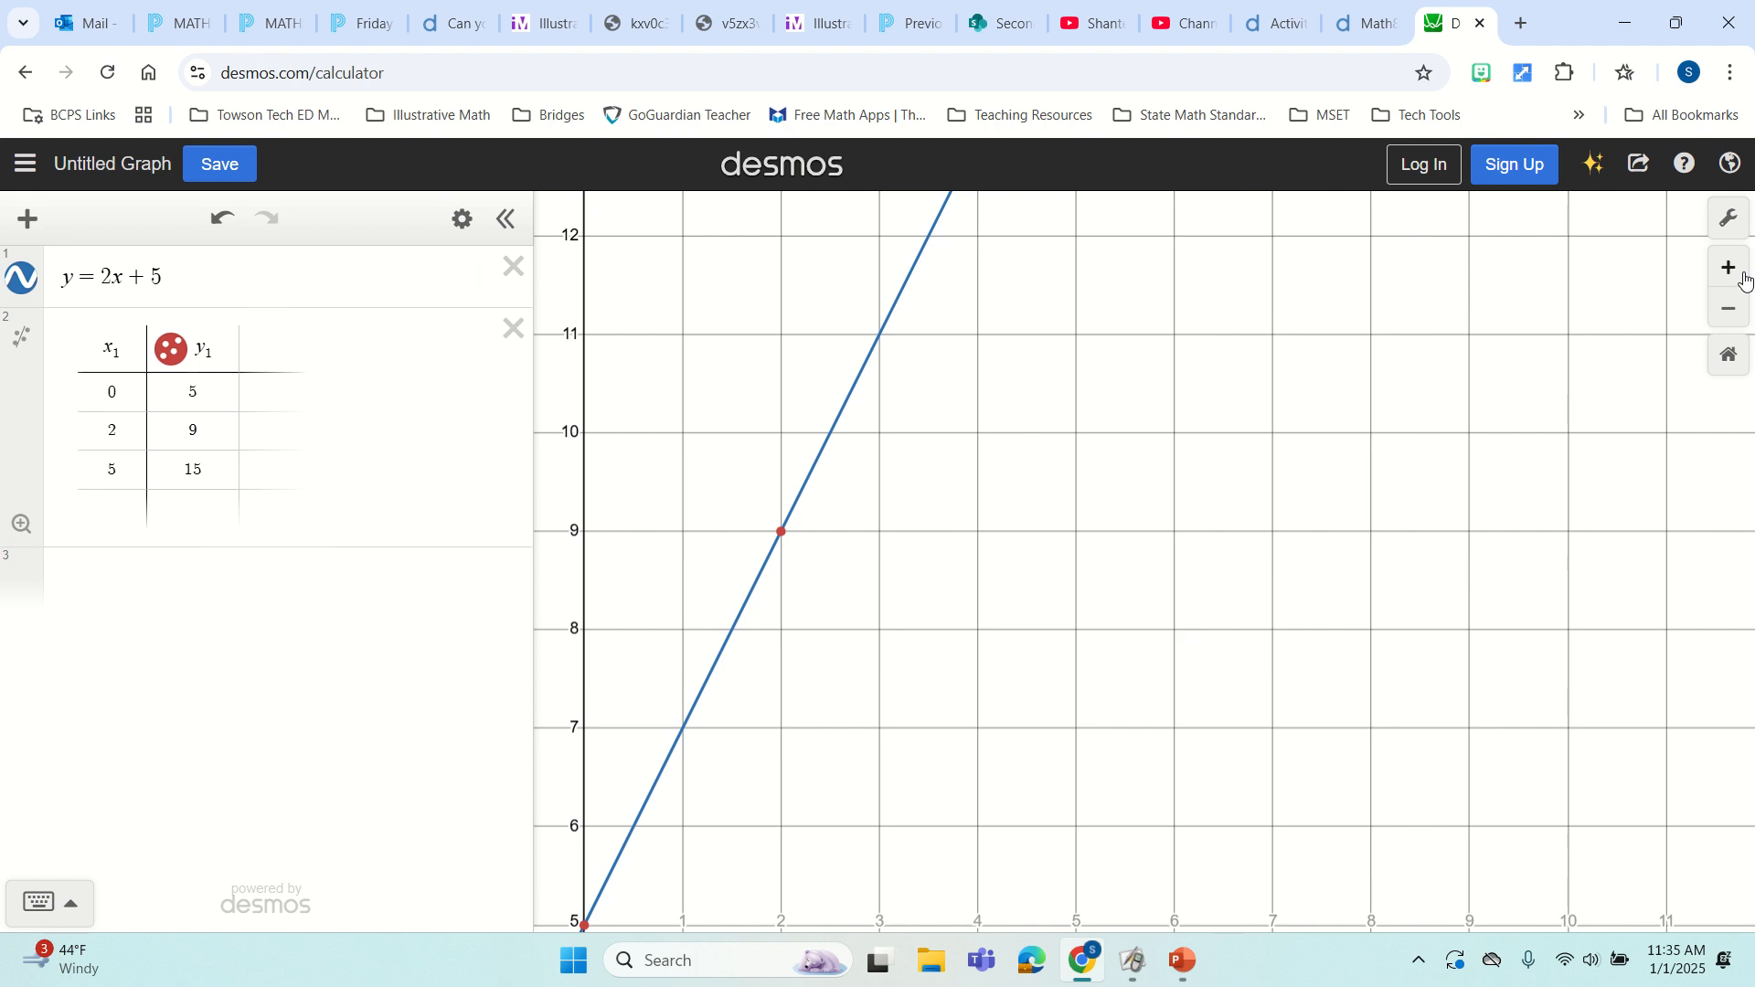
left_click(1724, 316)
left_click(1724, 316)
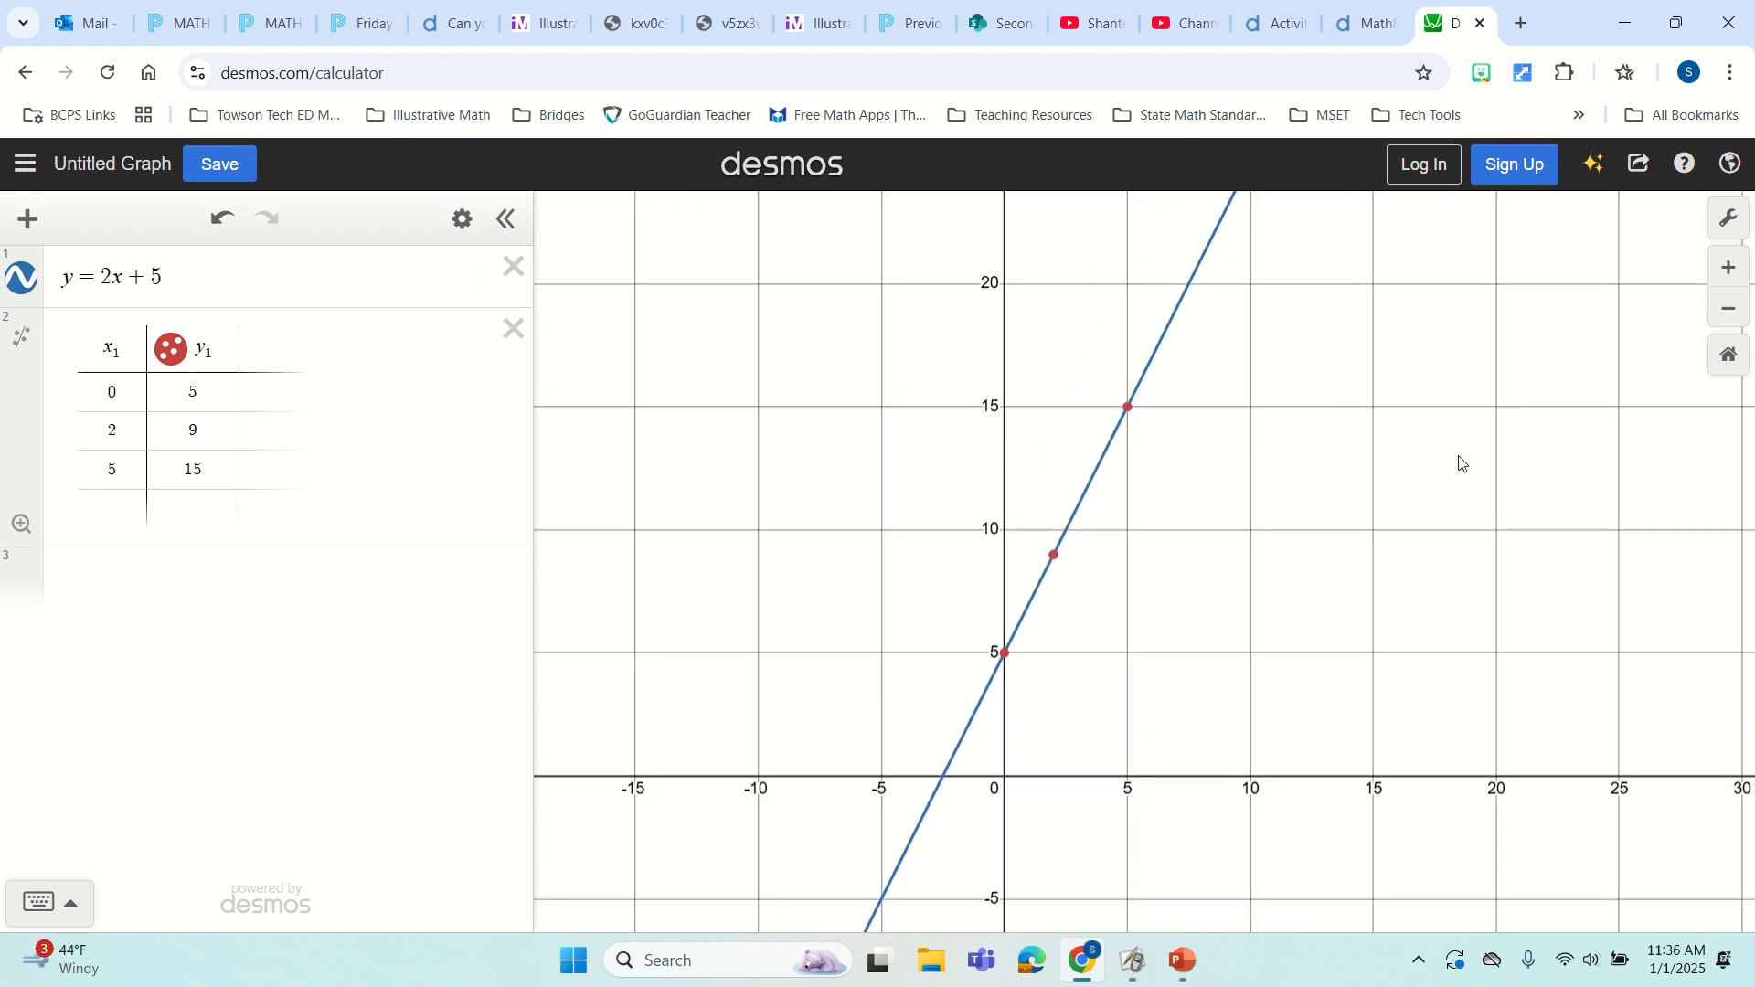
left_click_drag(1456, 462, 1290, 468)
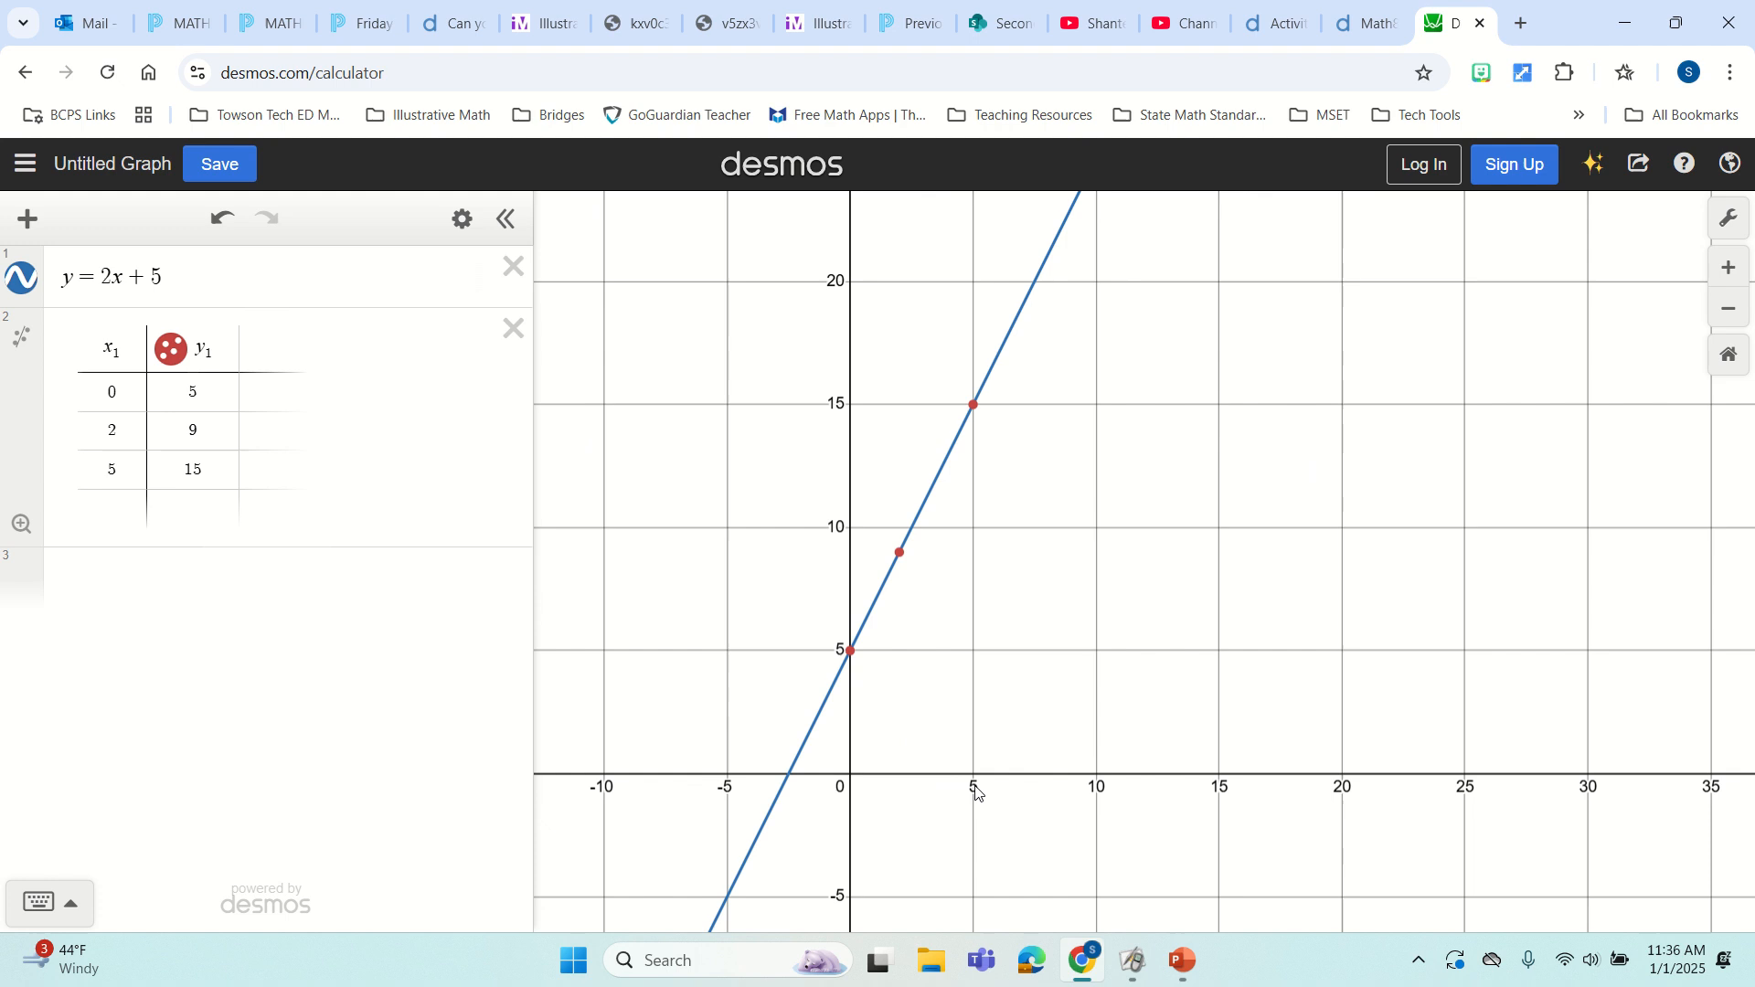
left_click(974, 405)
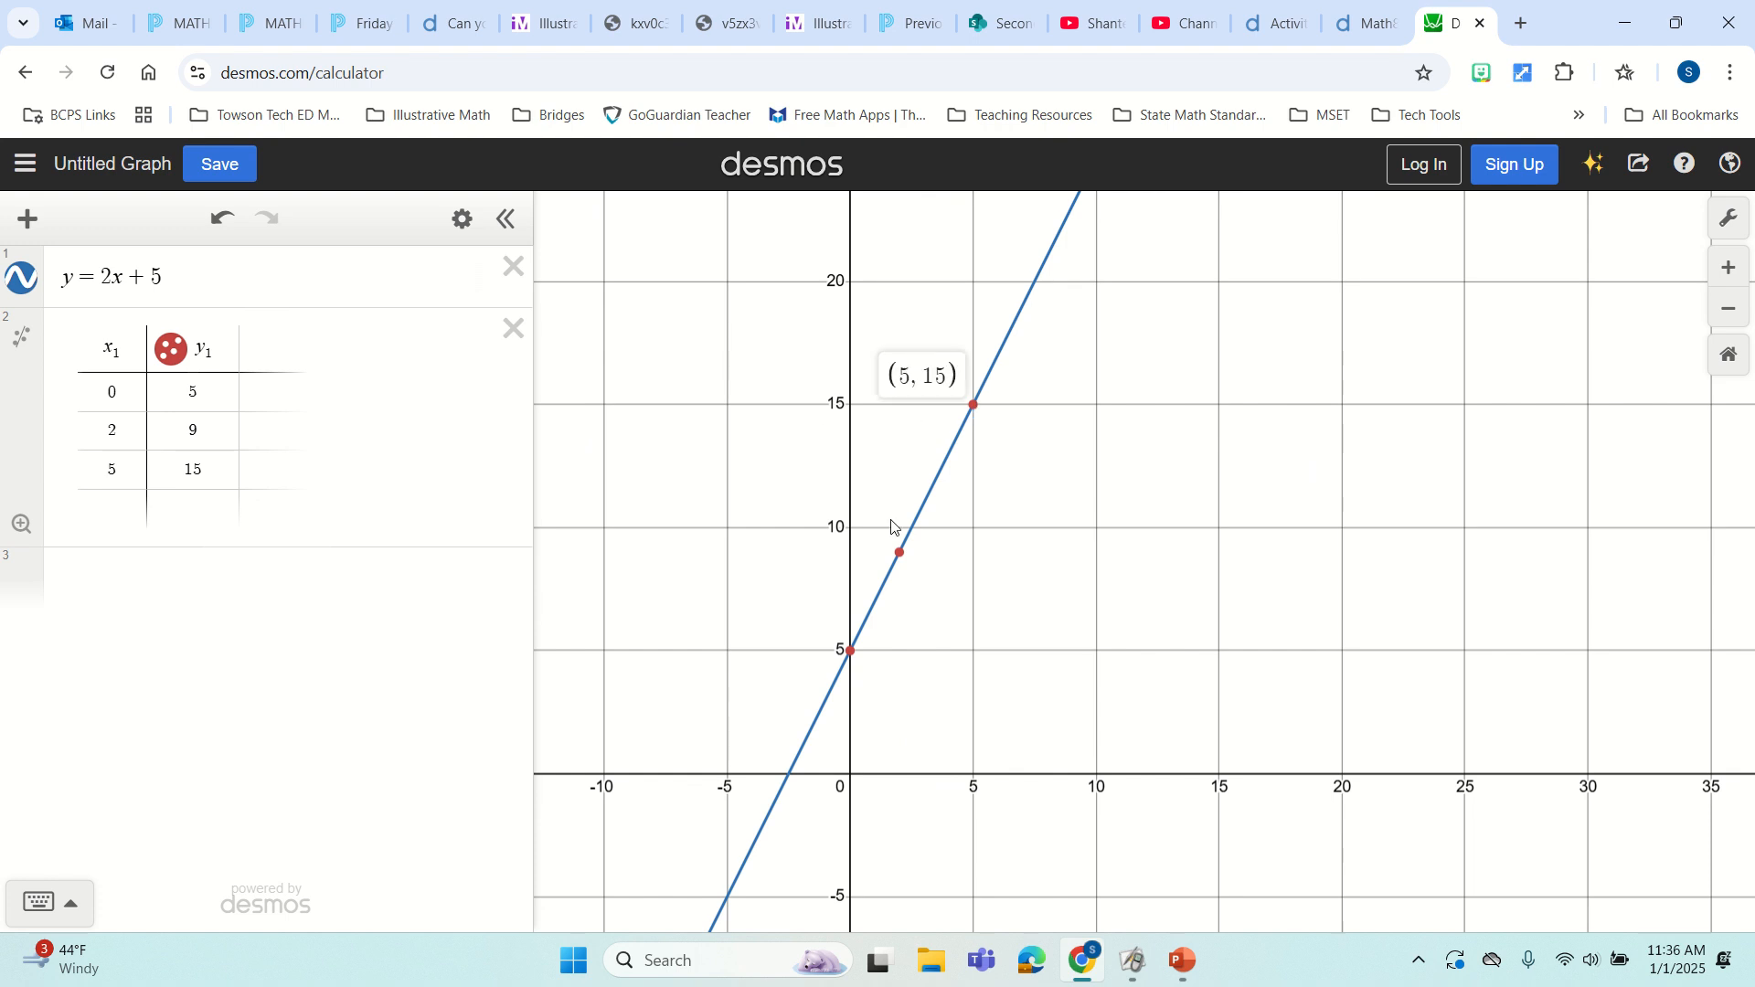
left_click(899, 552)
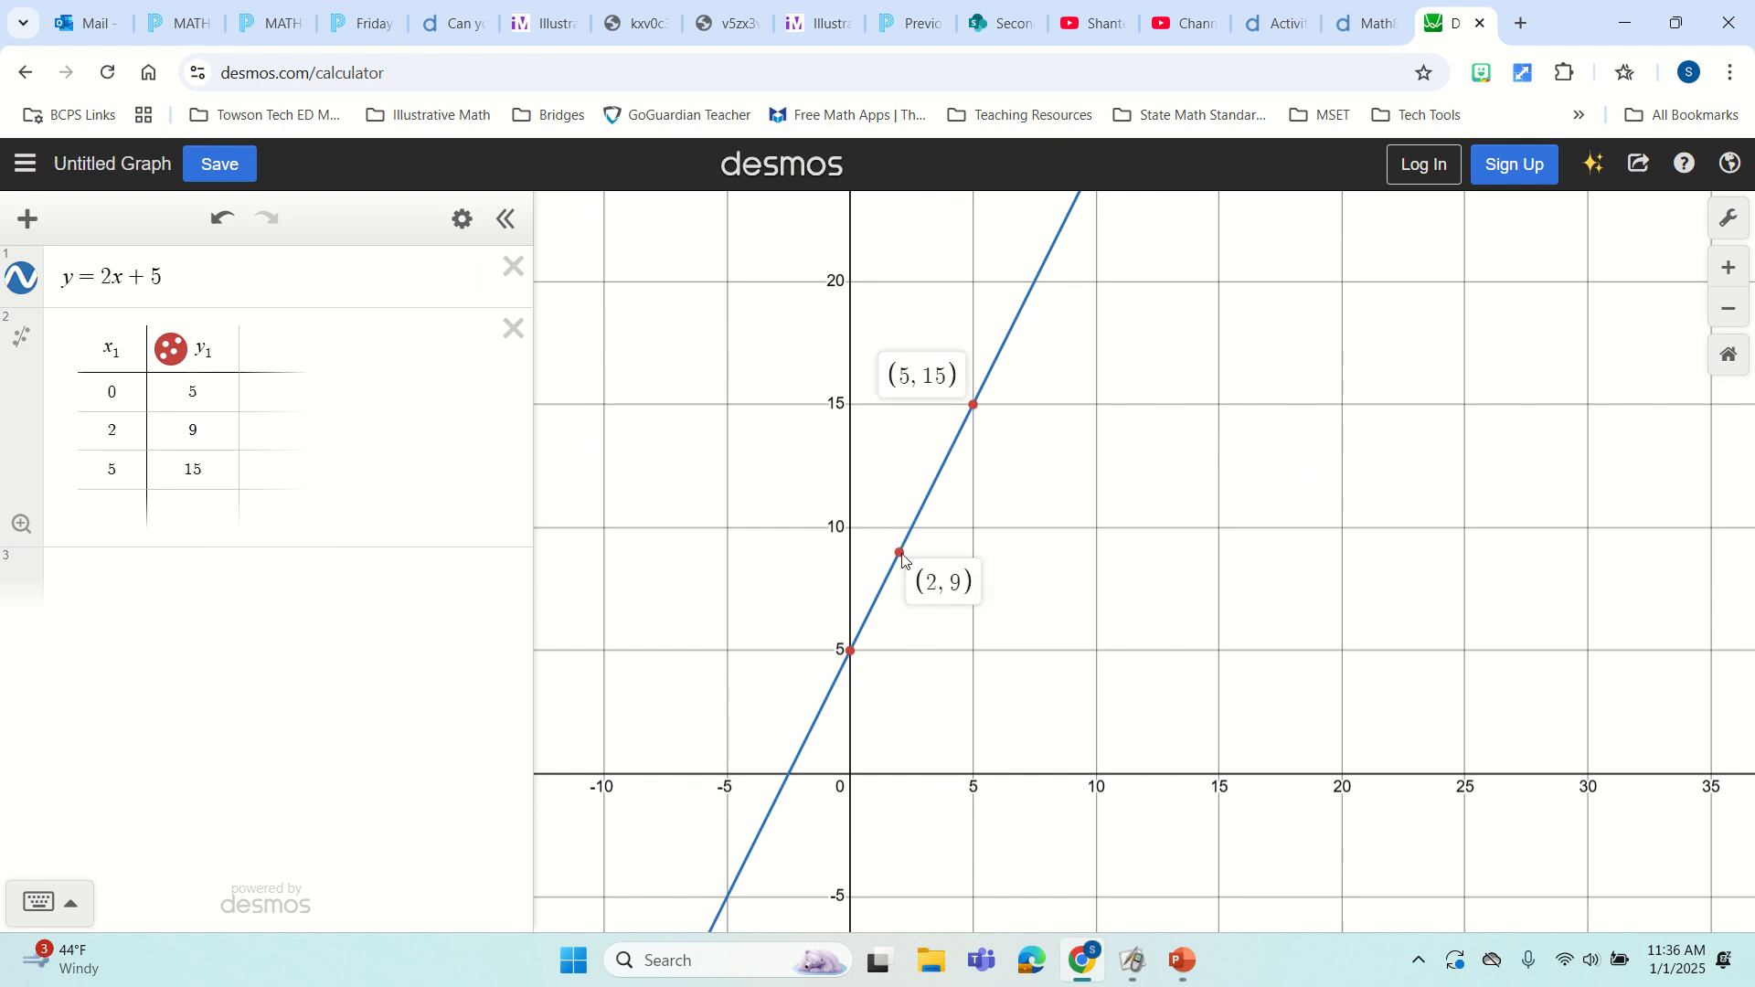
left_click(851, 652)
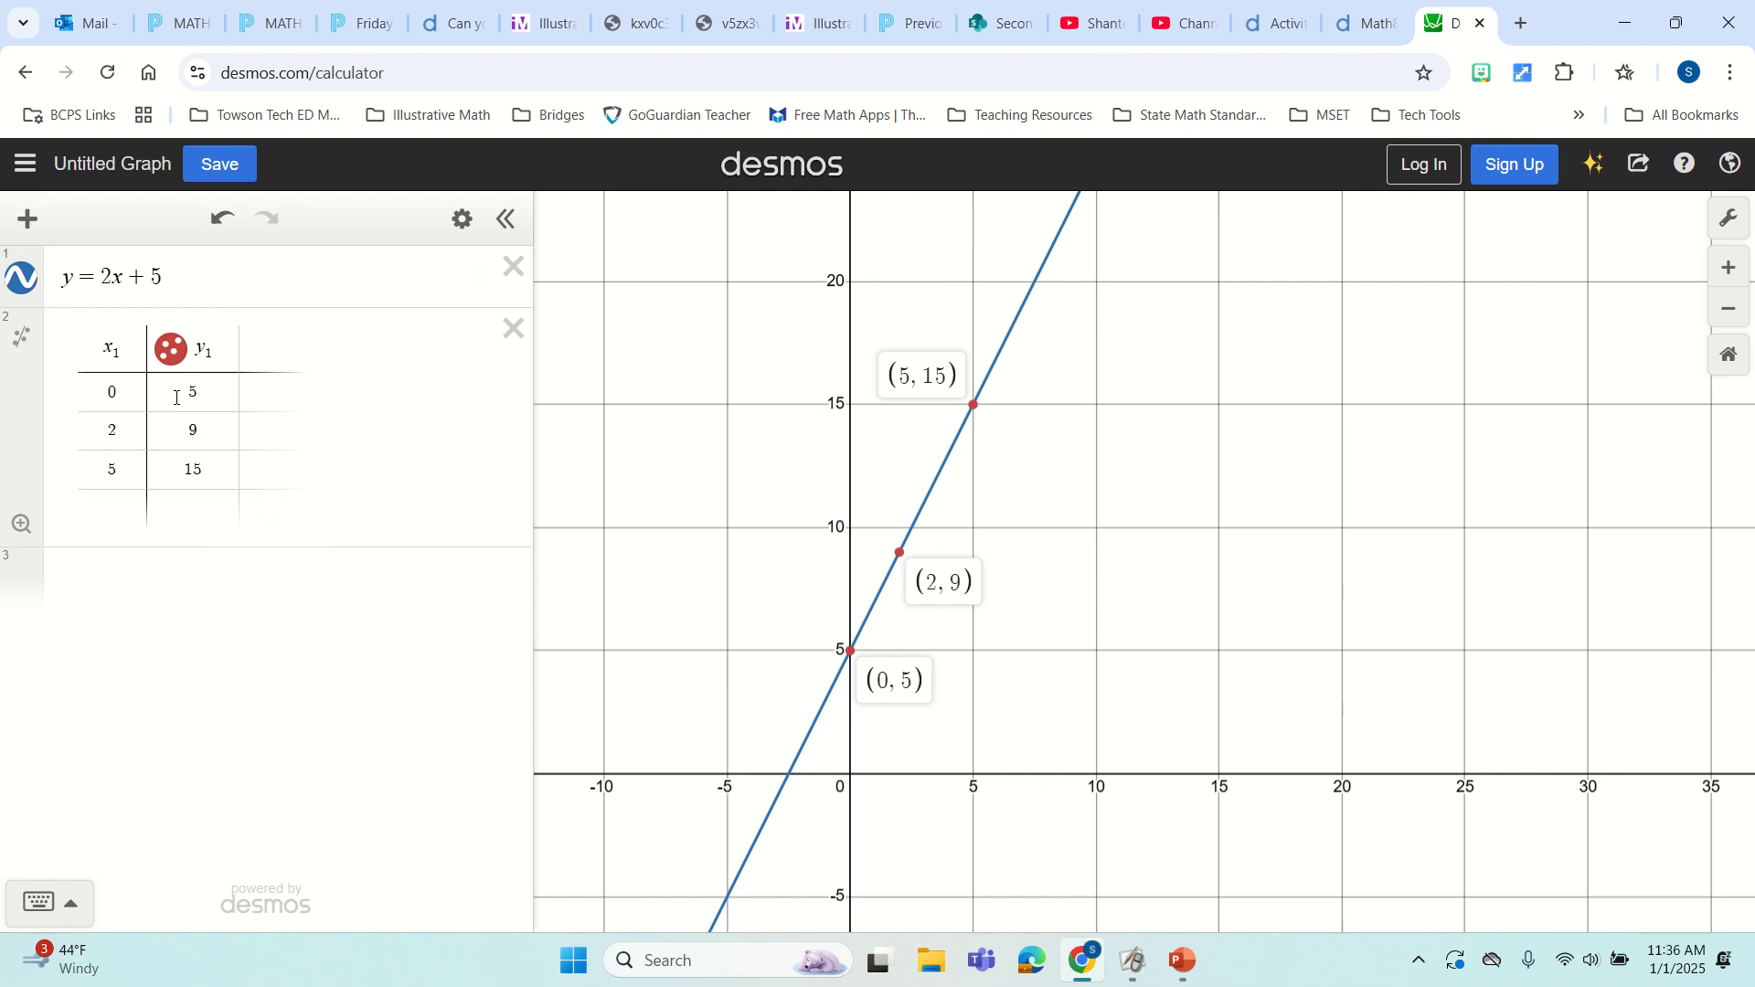
Delete the table and graph y = 2x as the second expression.
left_click(510, 330)
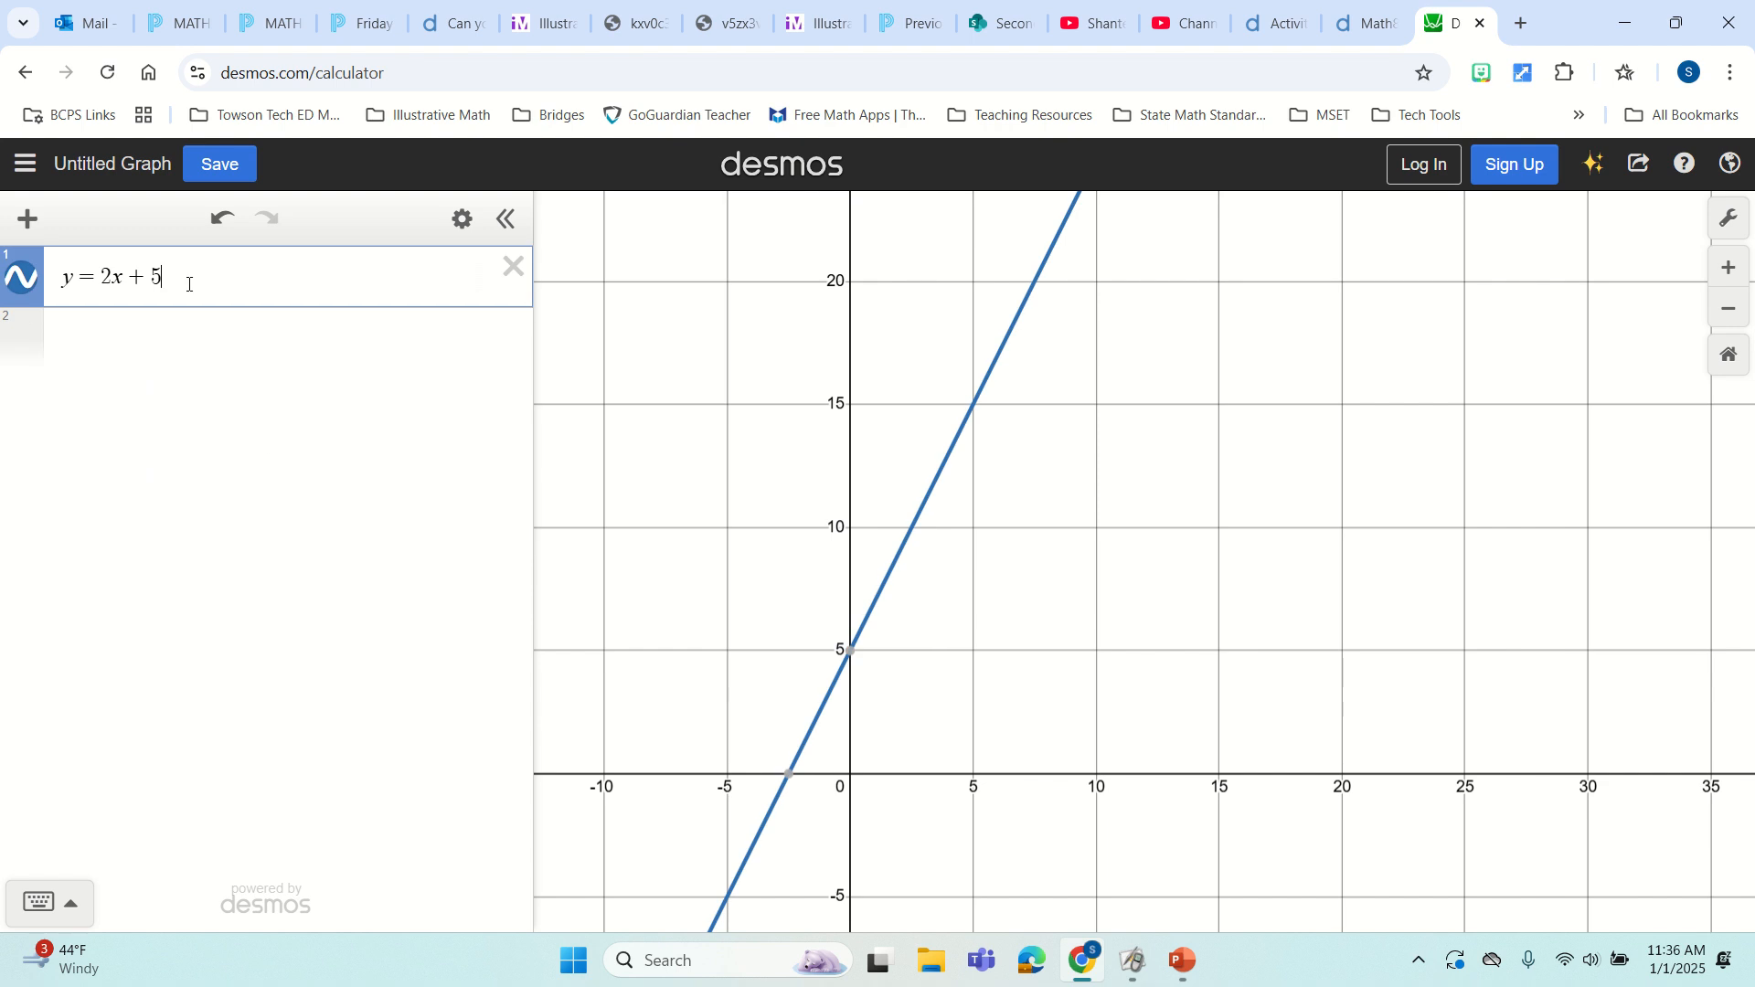
left_click(149, 339)
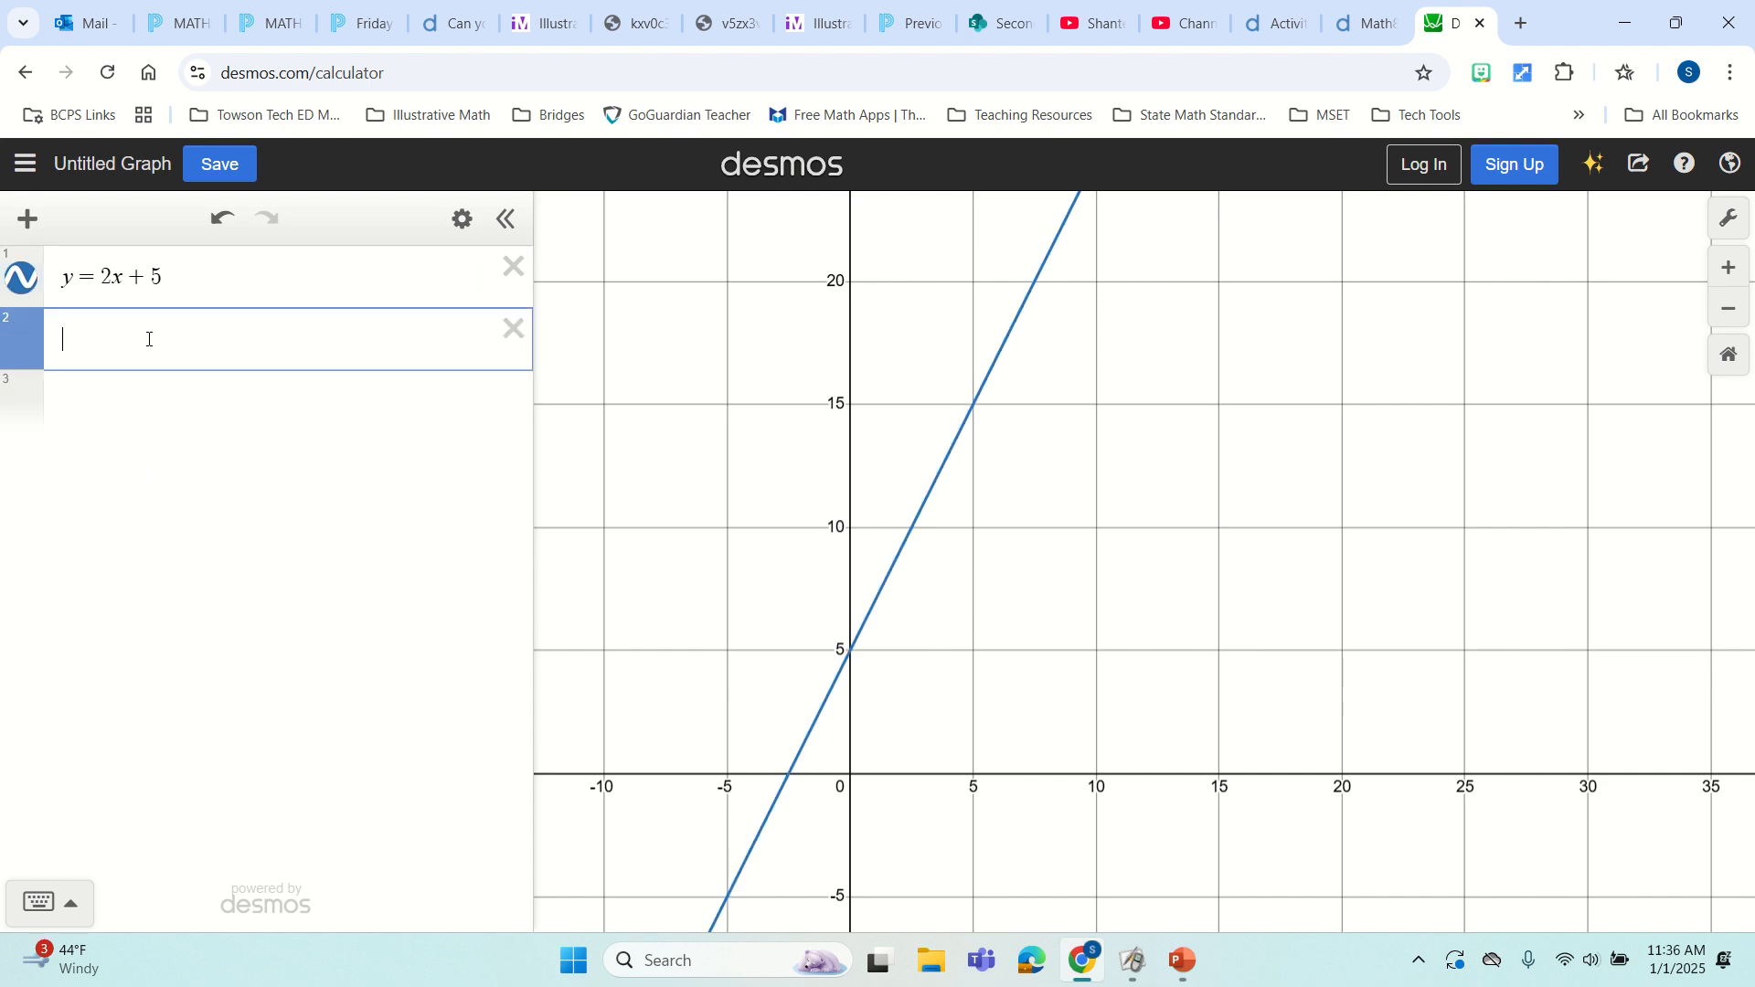
type("y = 2x")
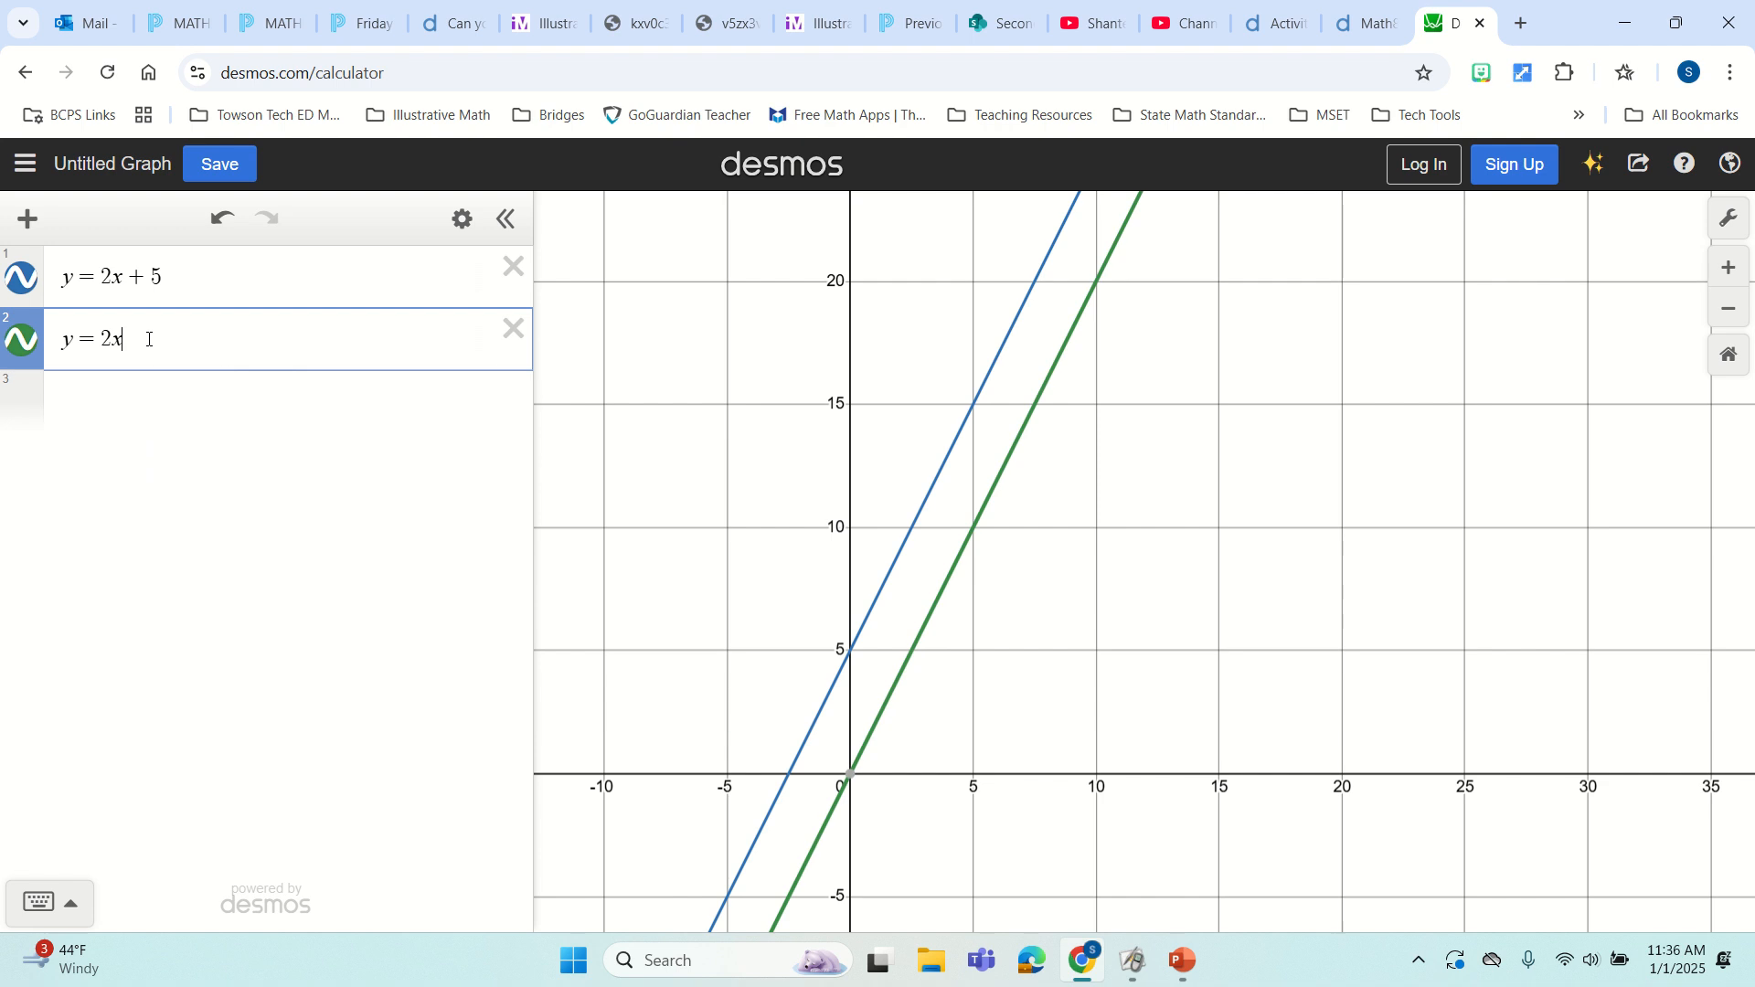
Show the coordinates where y = 2x and y = 2x + 5 each cross the y-axis.
left_click(851, 774)
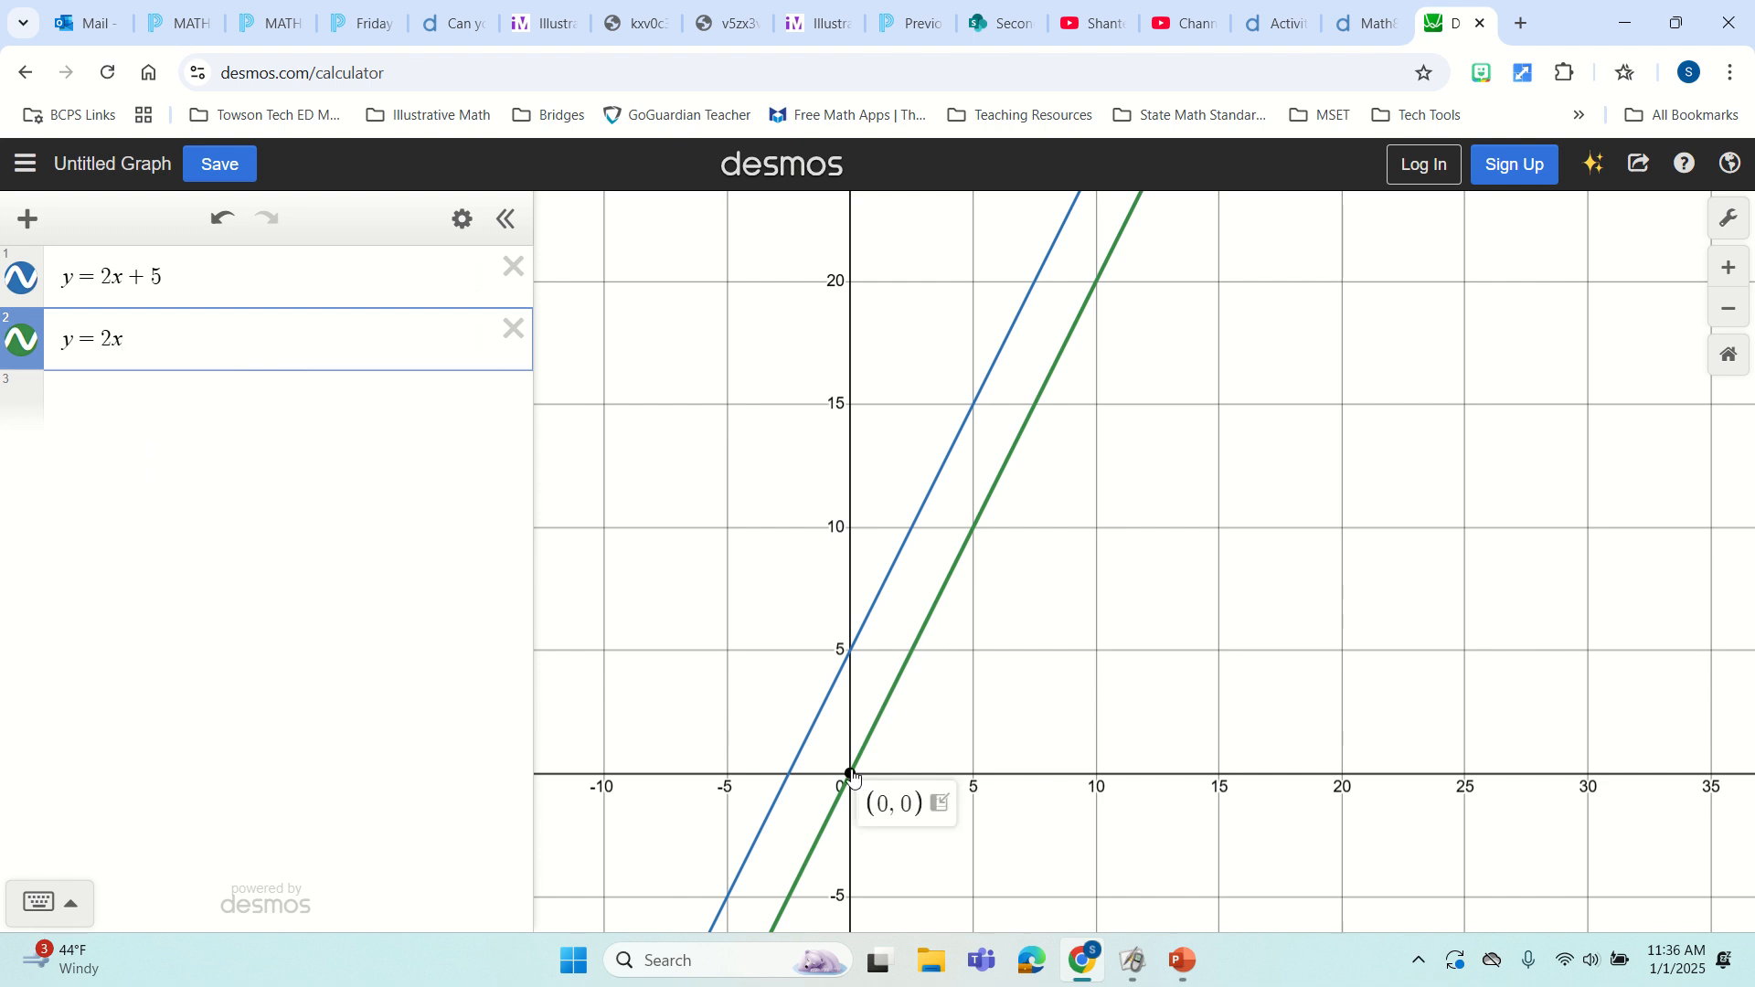
left_click(854, 655)
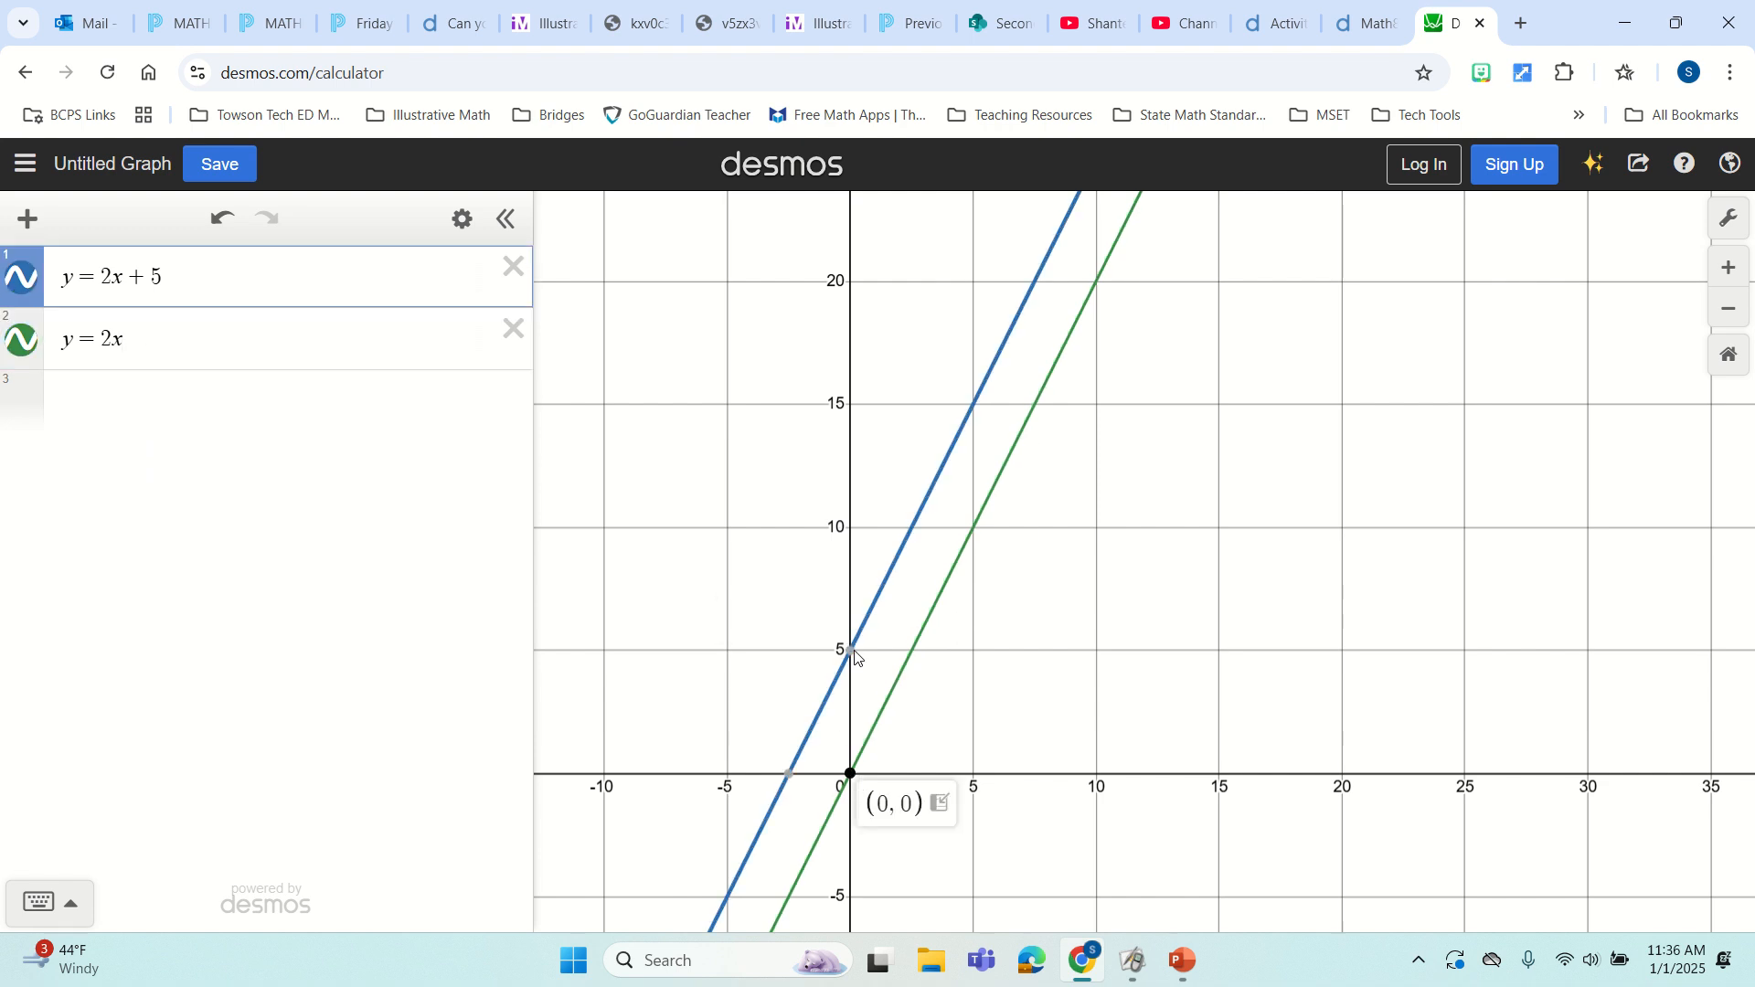
left_click(853, 652)
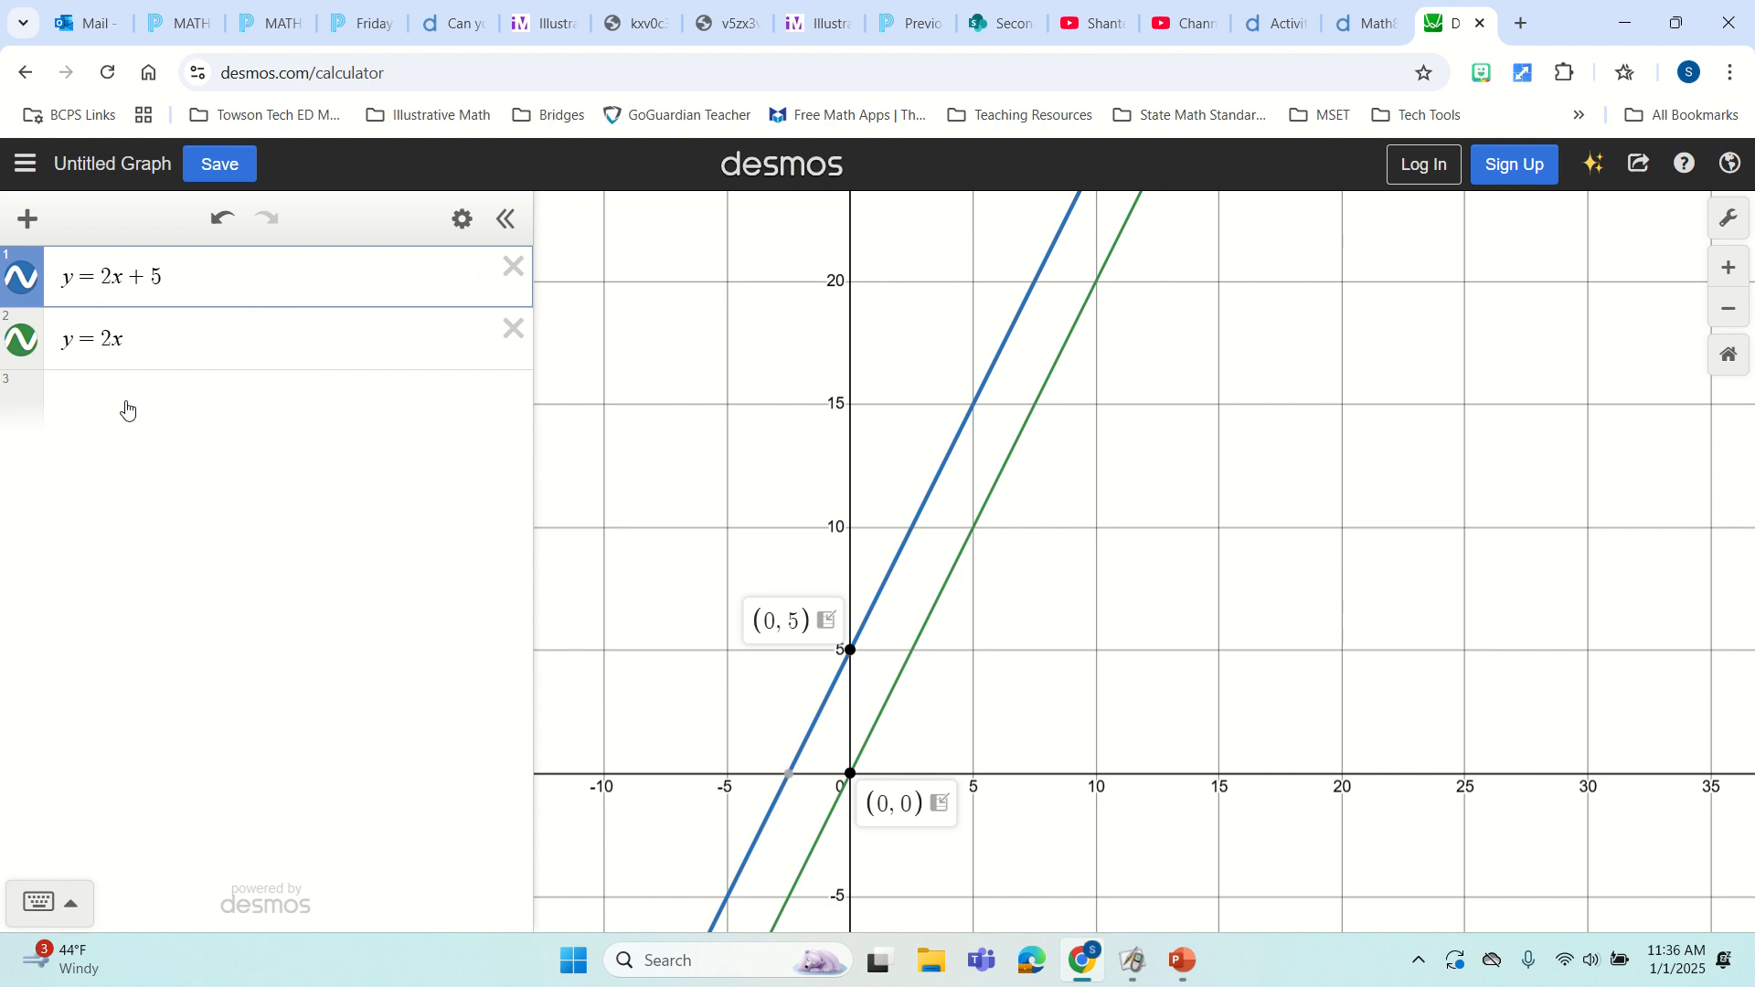
Change the second expression to y = -2x.
left_click(143, 341)
key("BackSpace")
key("BackSpace")
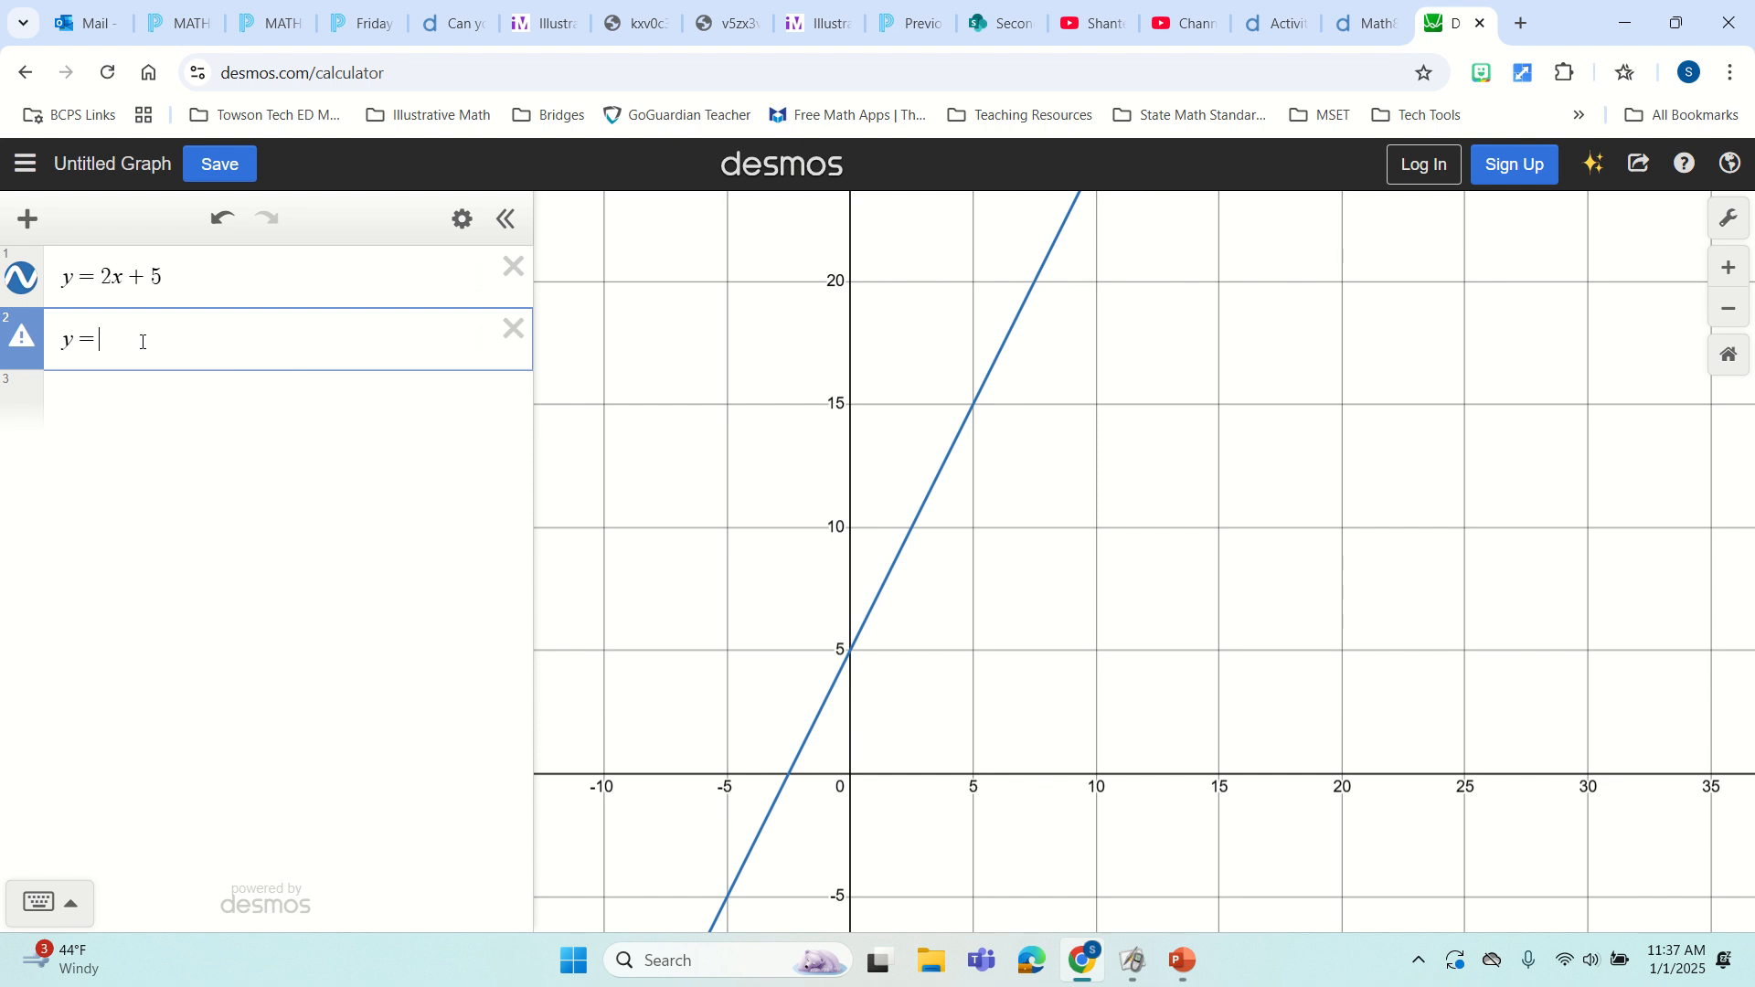
type("-")
type("2x")
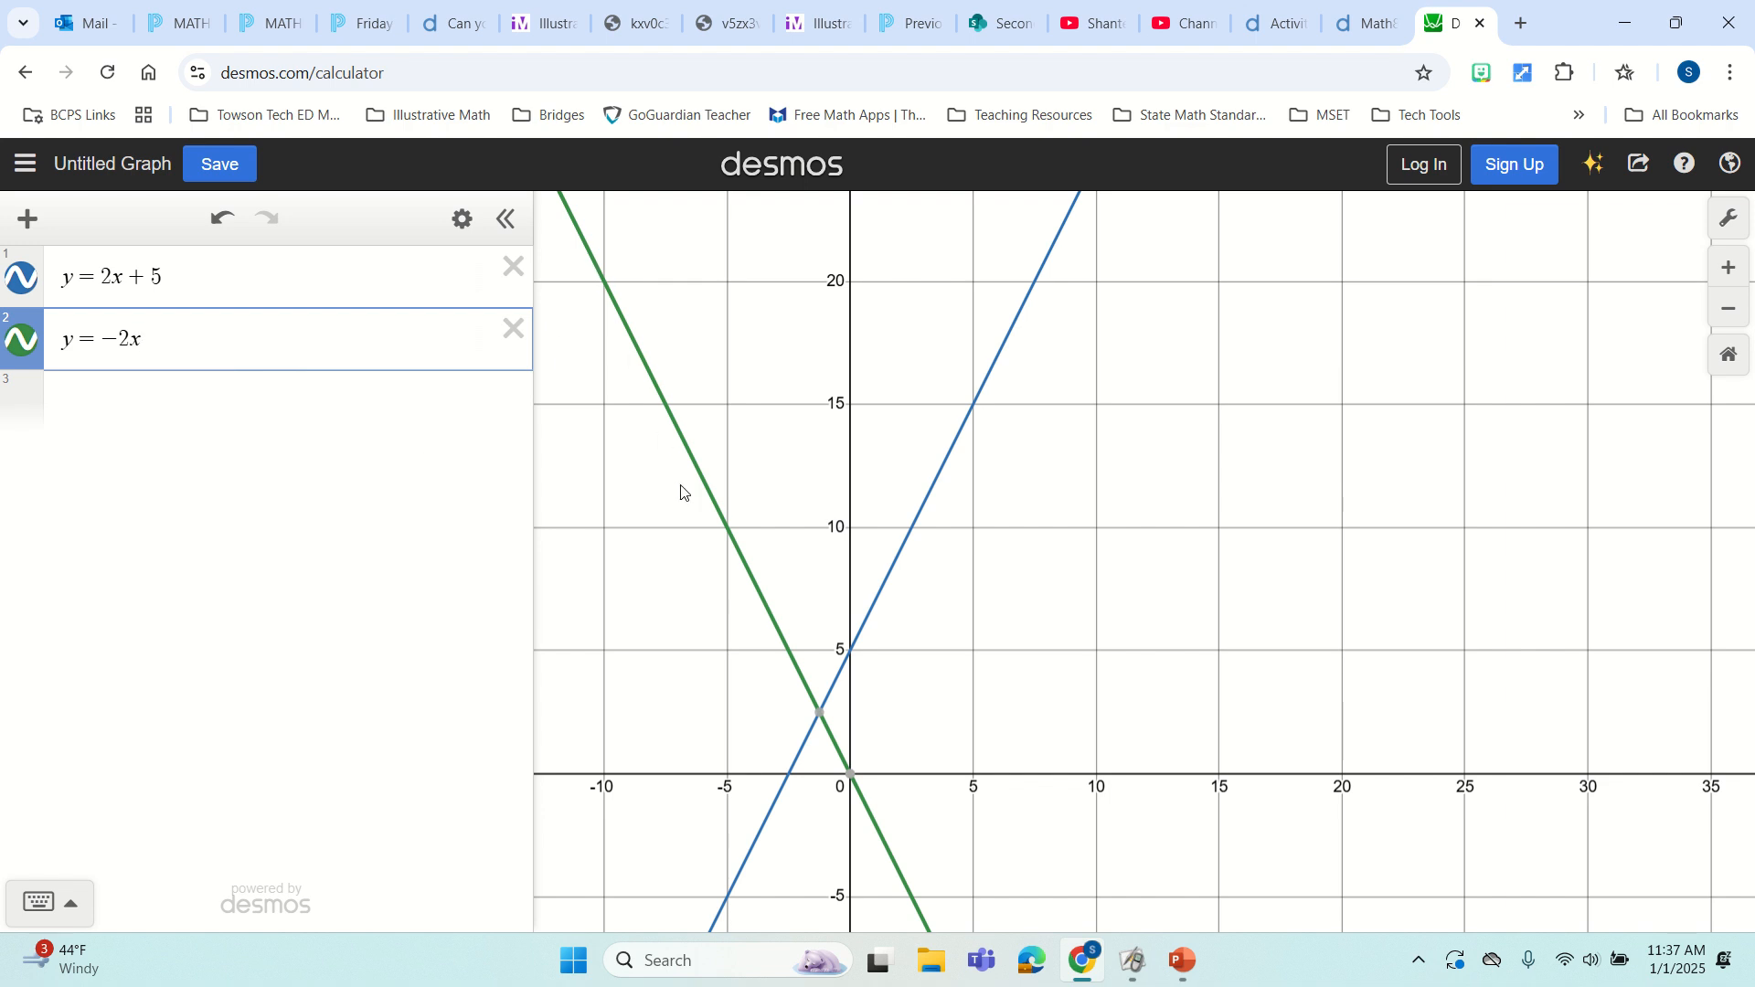
Show and read the coordinates of the intersection between y = 2x + 5 and y = -2x.
mouse_move(820, 718)
left_click(820, 720)
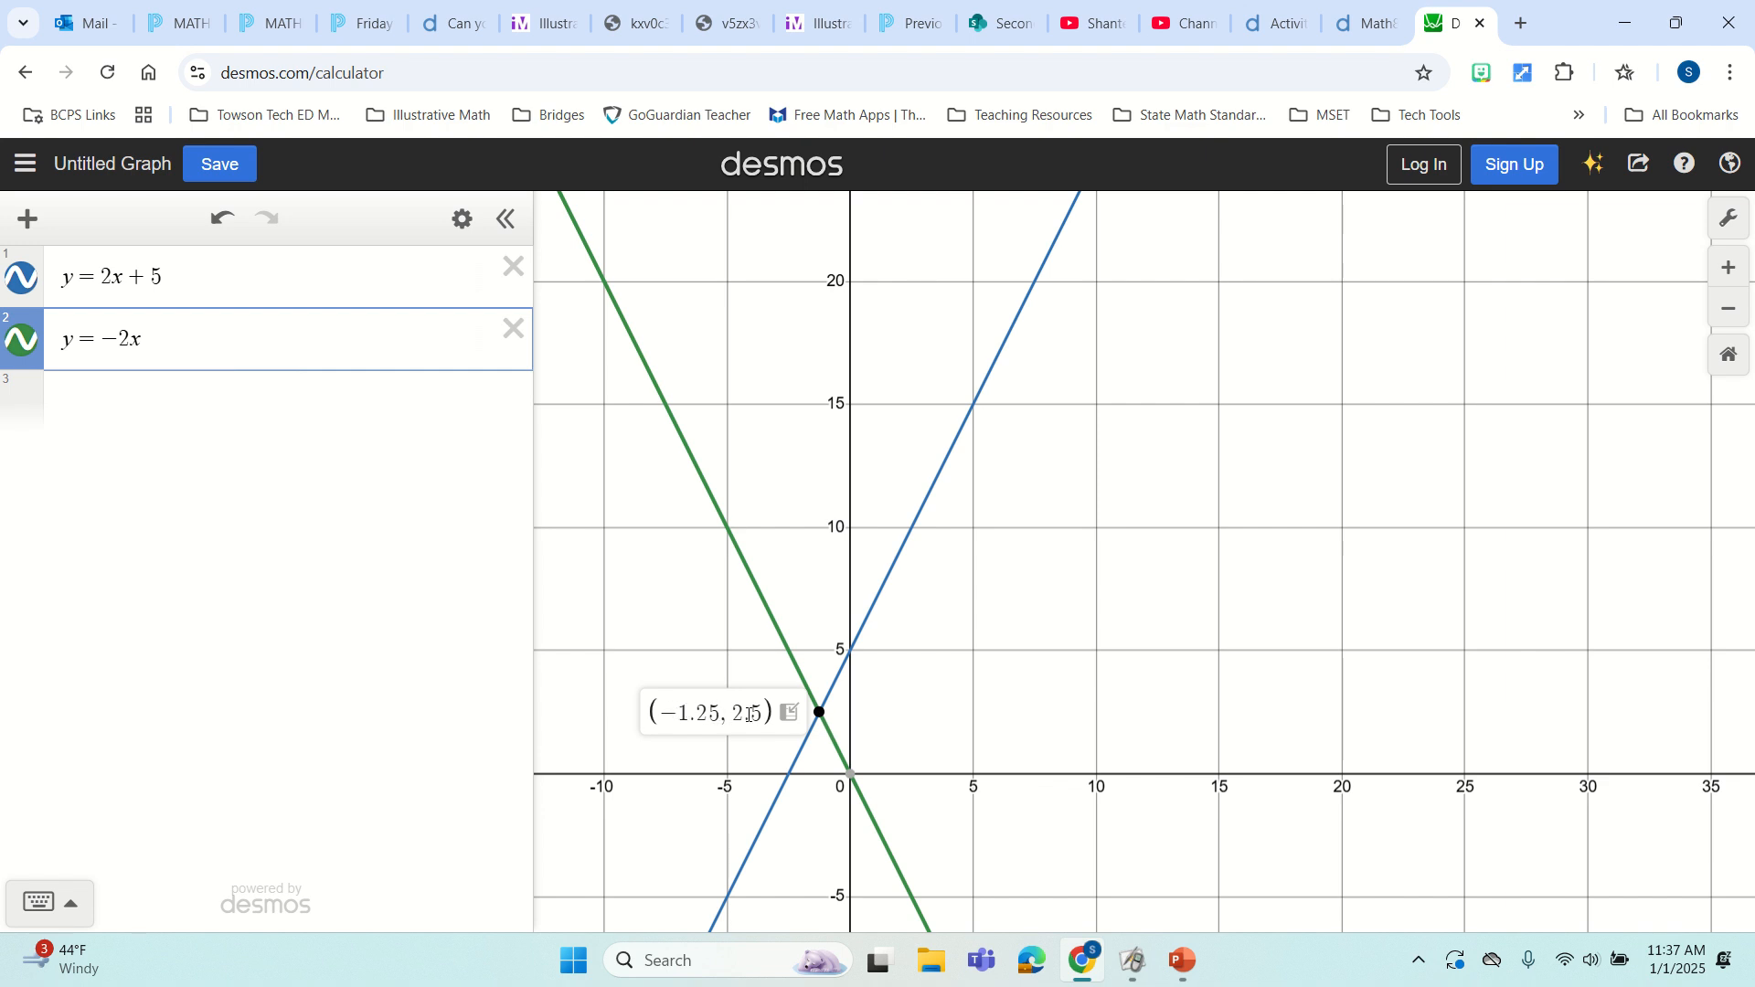
left_click_drag(659, 717, 723, 715)
left_click_drag(732, 715, 758, 713)
Graph y = 1x as the third expression, with two blank expression rows below it.
left_click(182, 395)
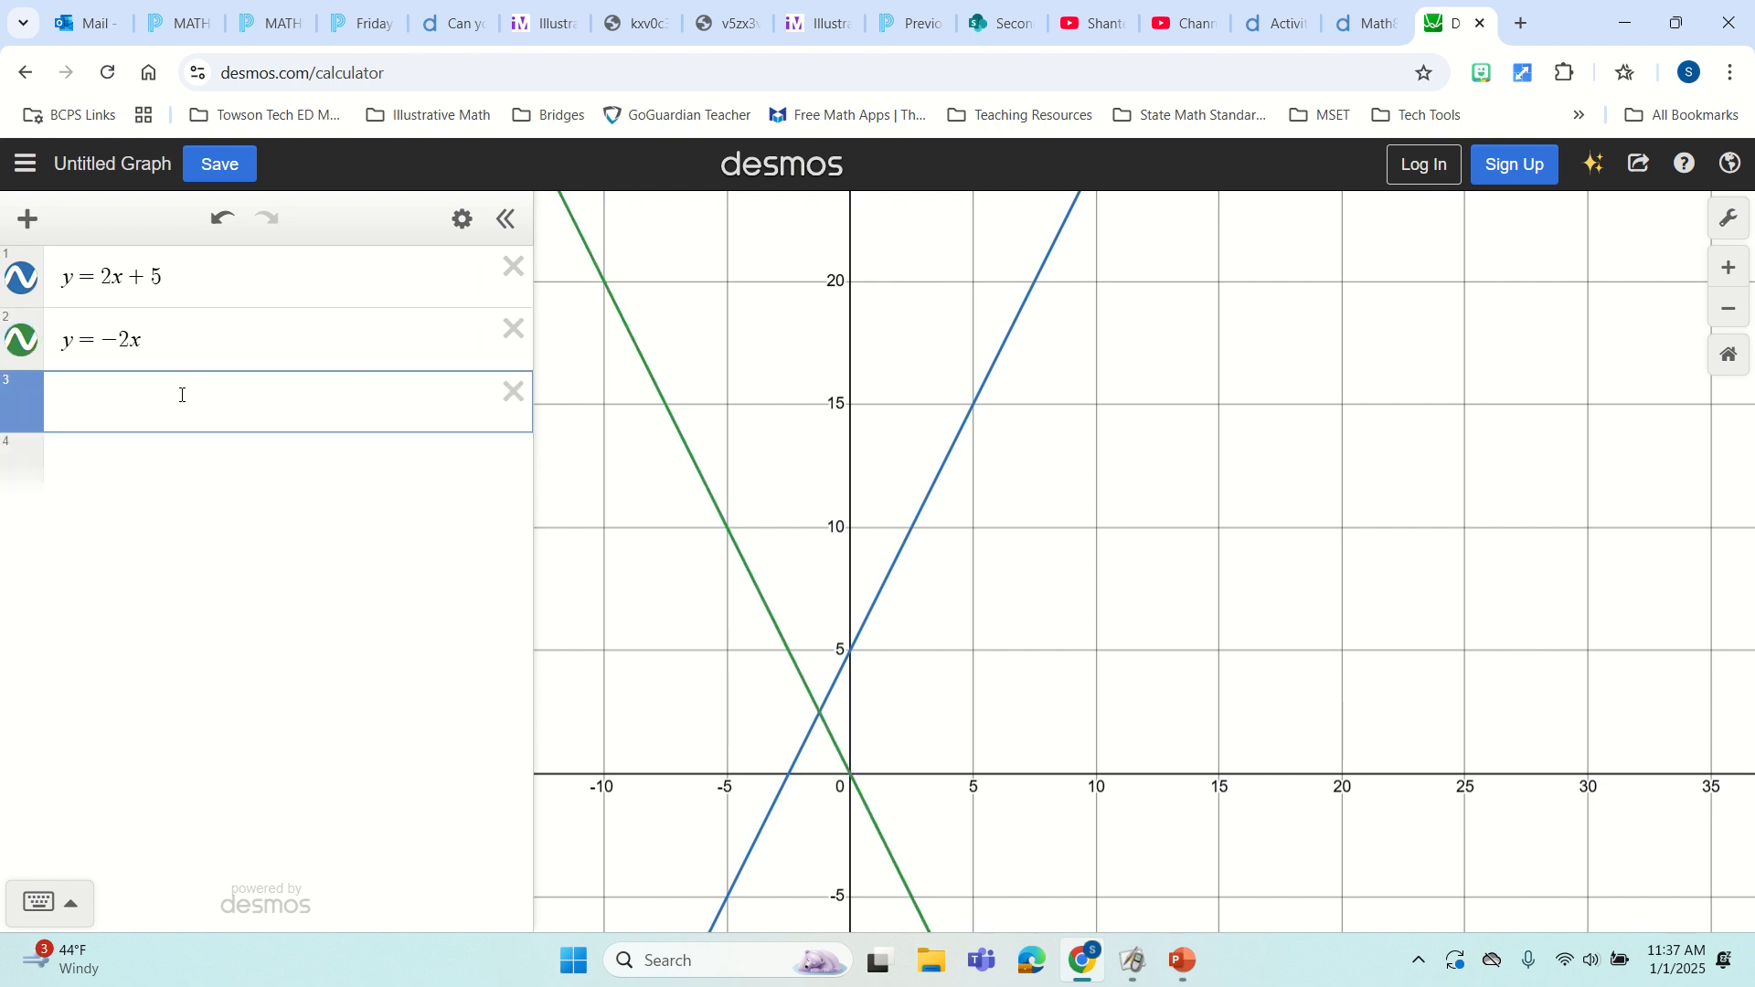
left_click(97, 472)
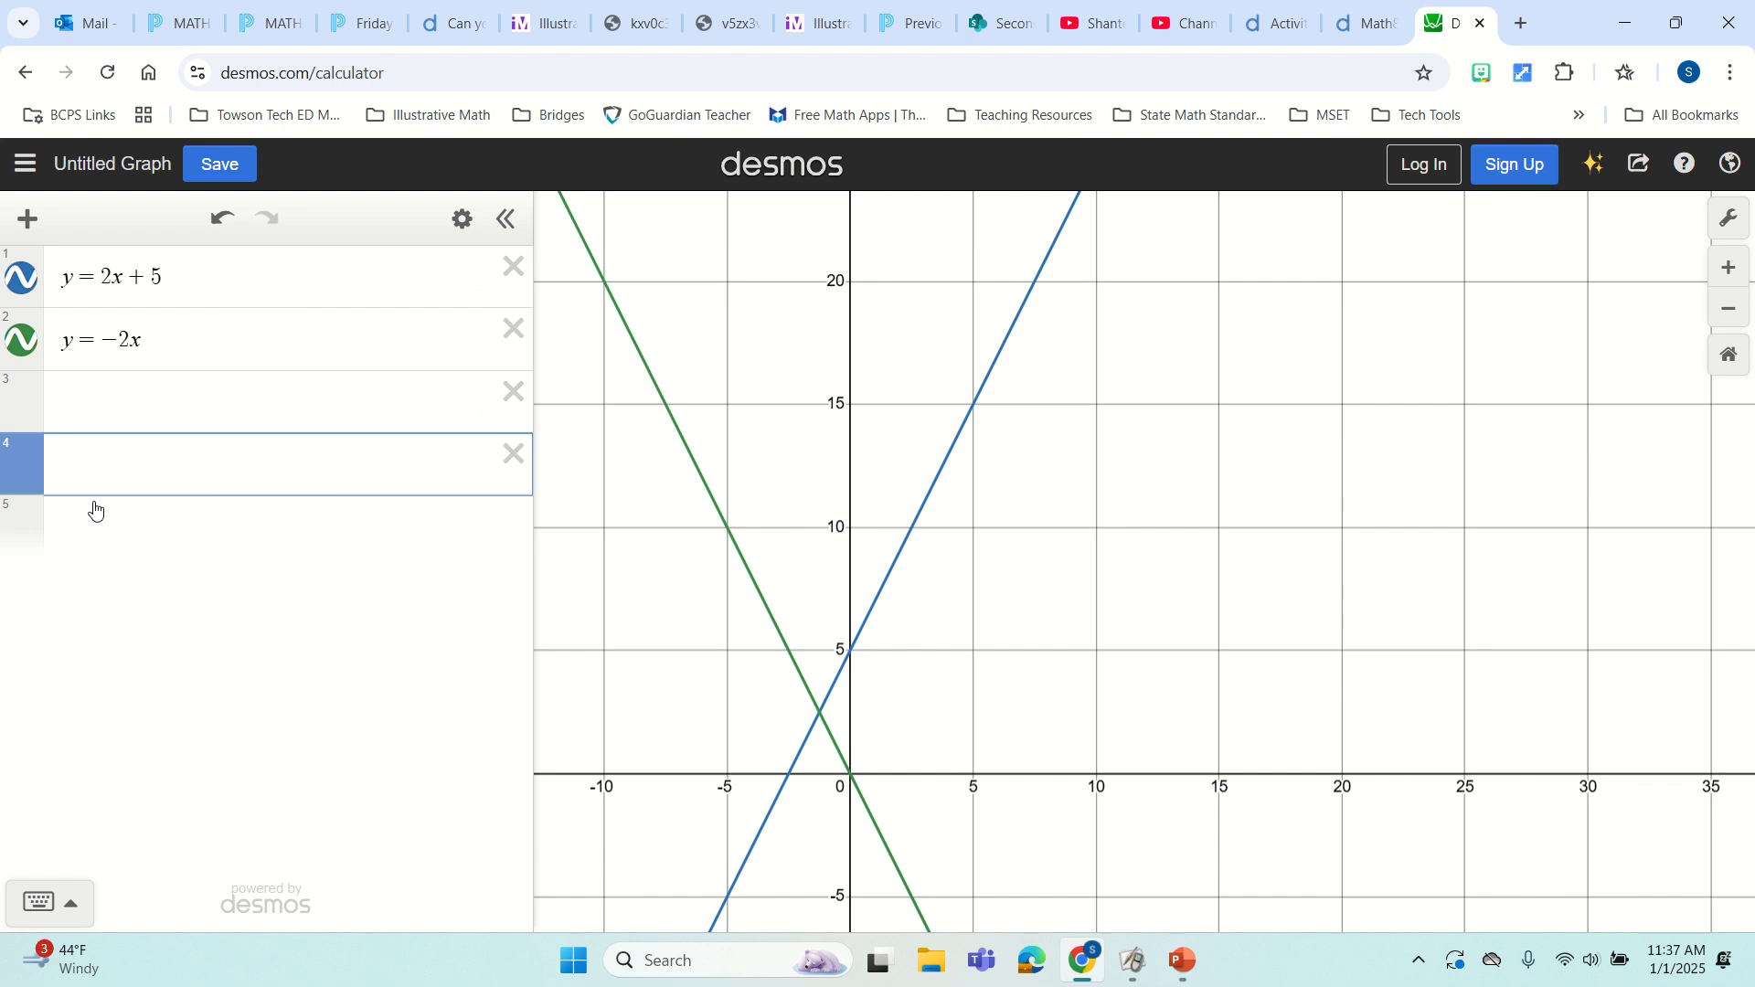
left_click(95, 510)
left_click(108, 426)
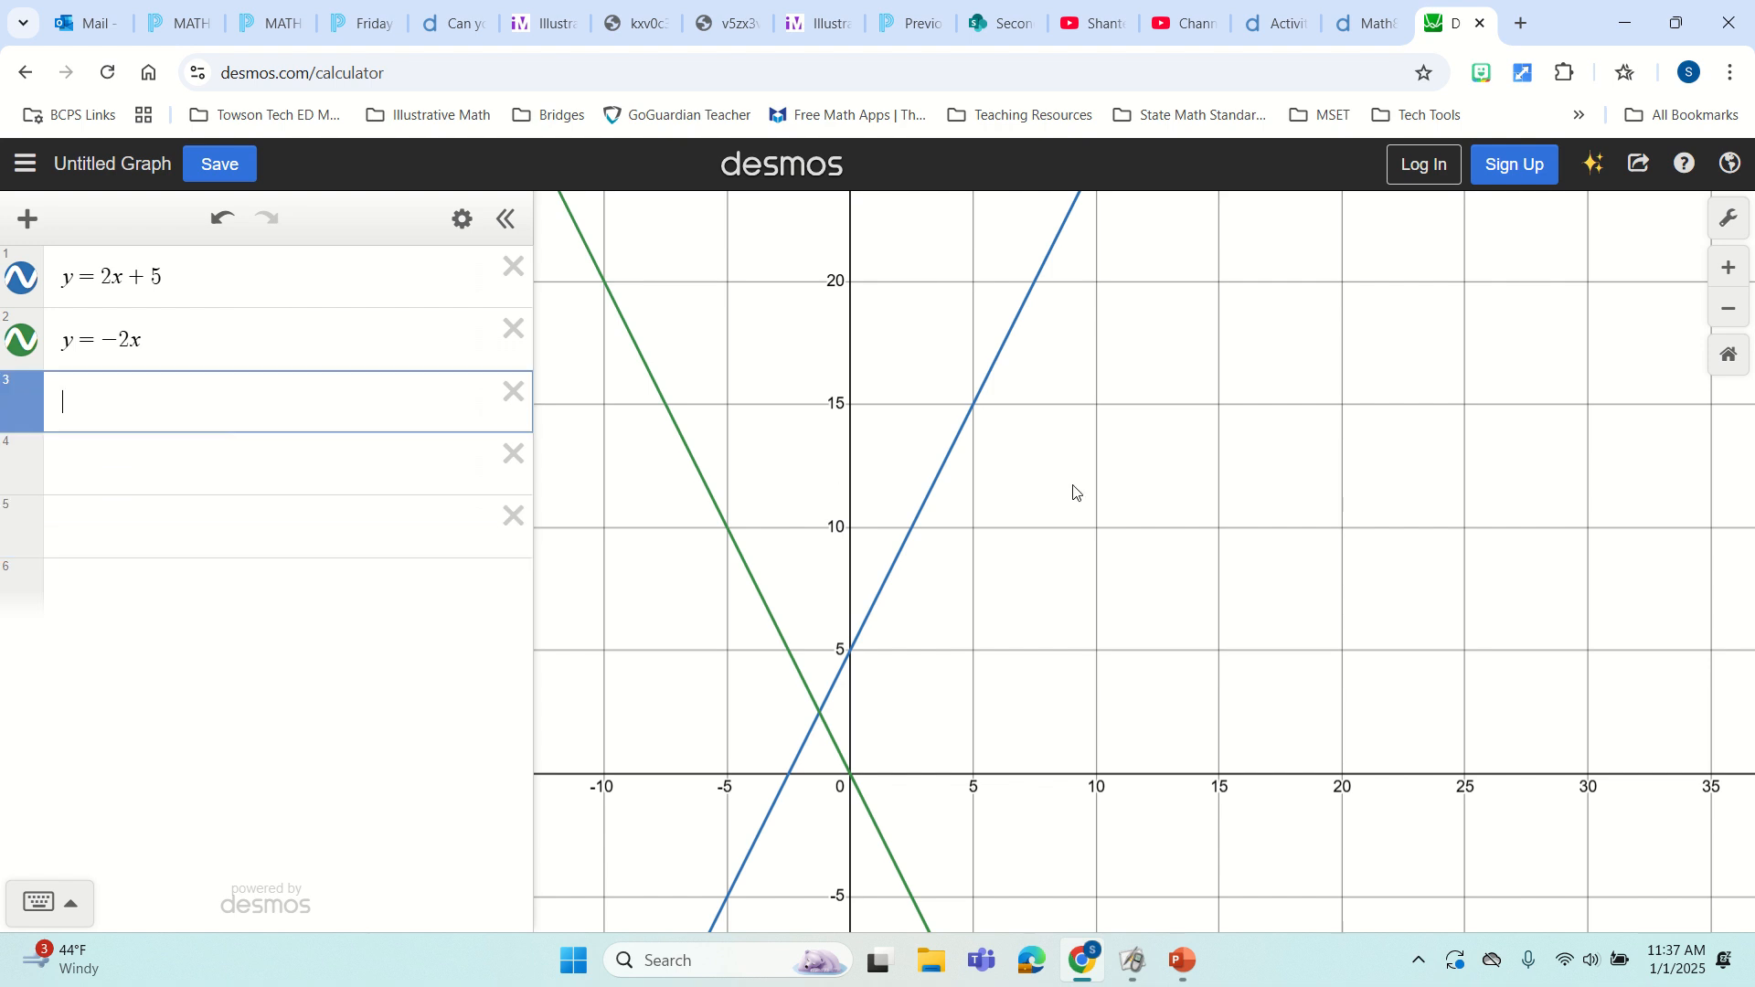
left_click_drag(1076, 488, 1190, 489)
left_click(192, 397)
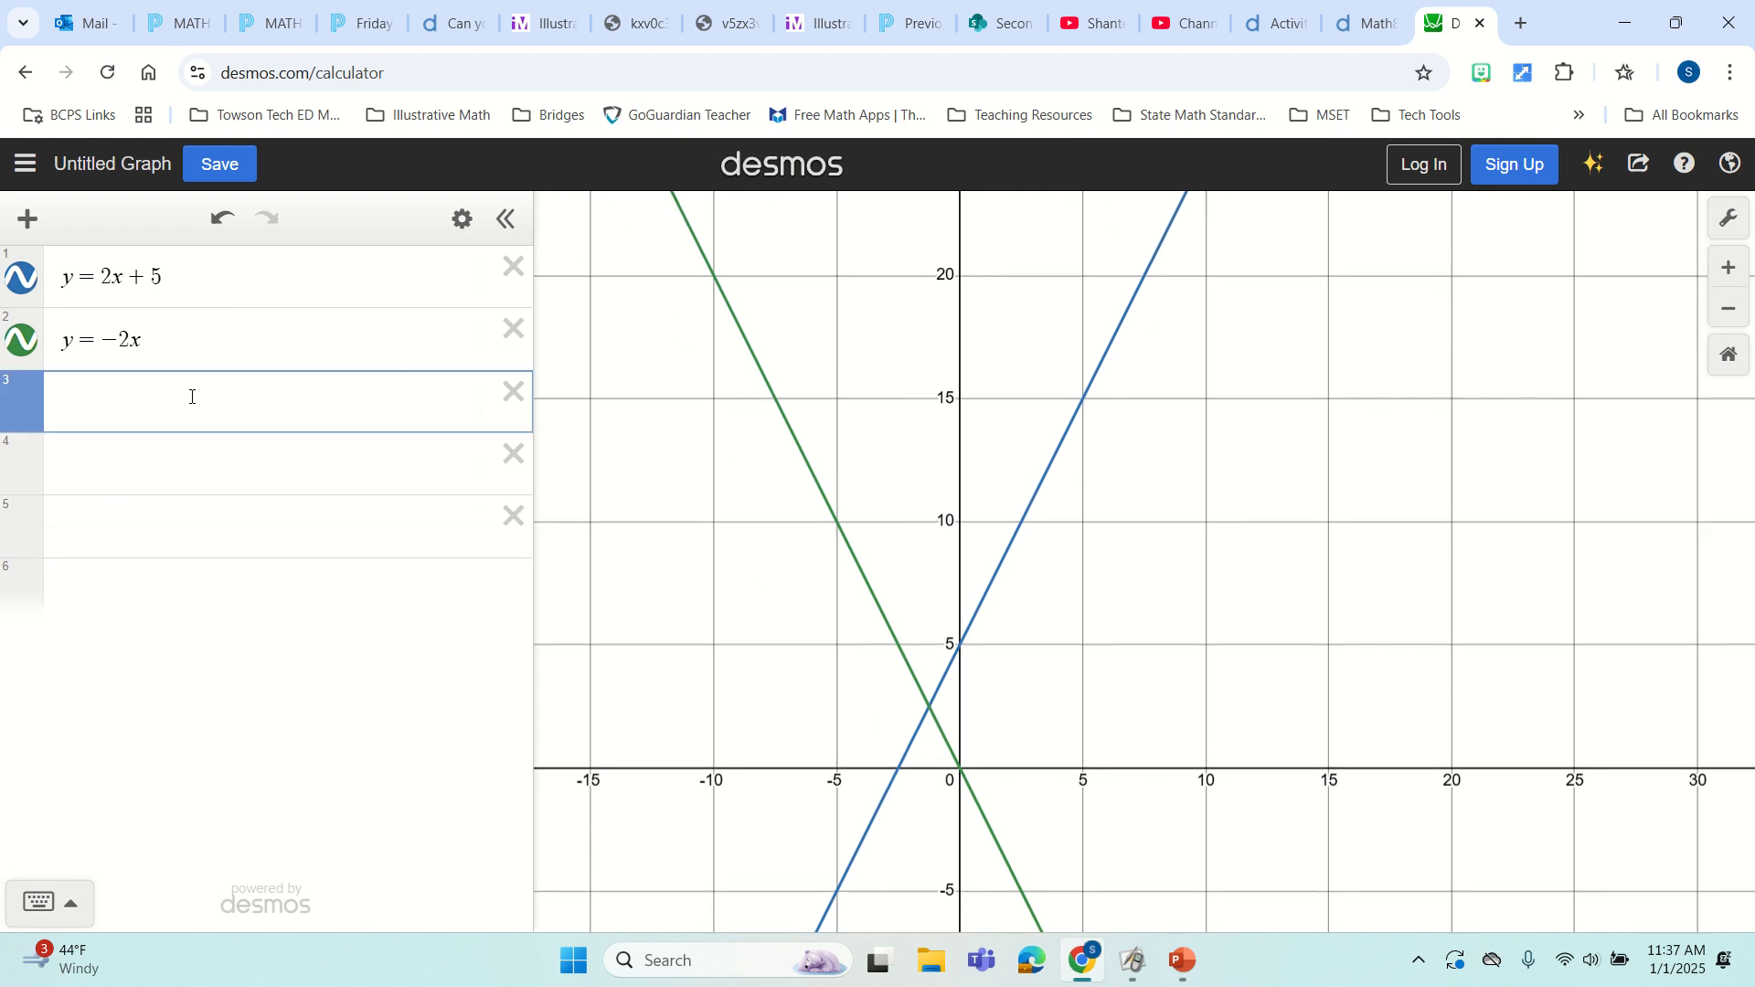
type("y")
type("=x")
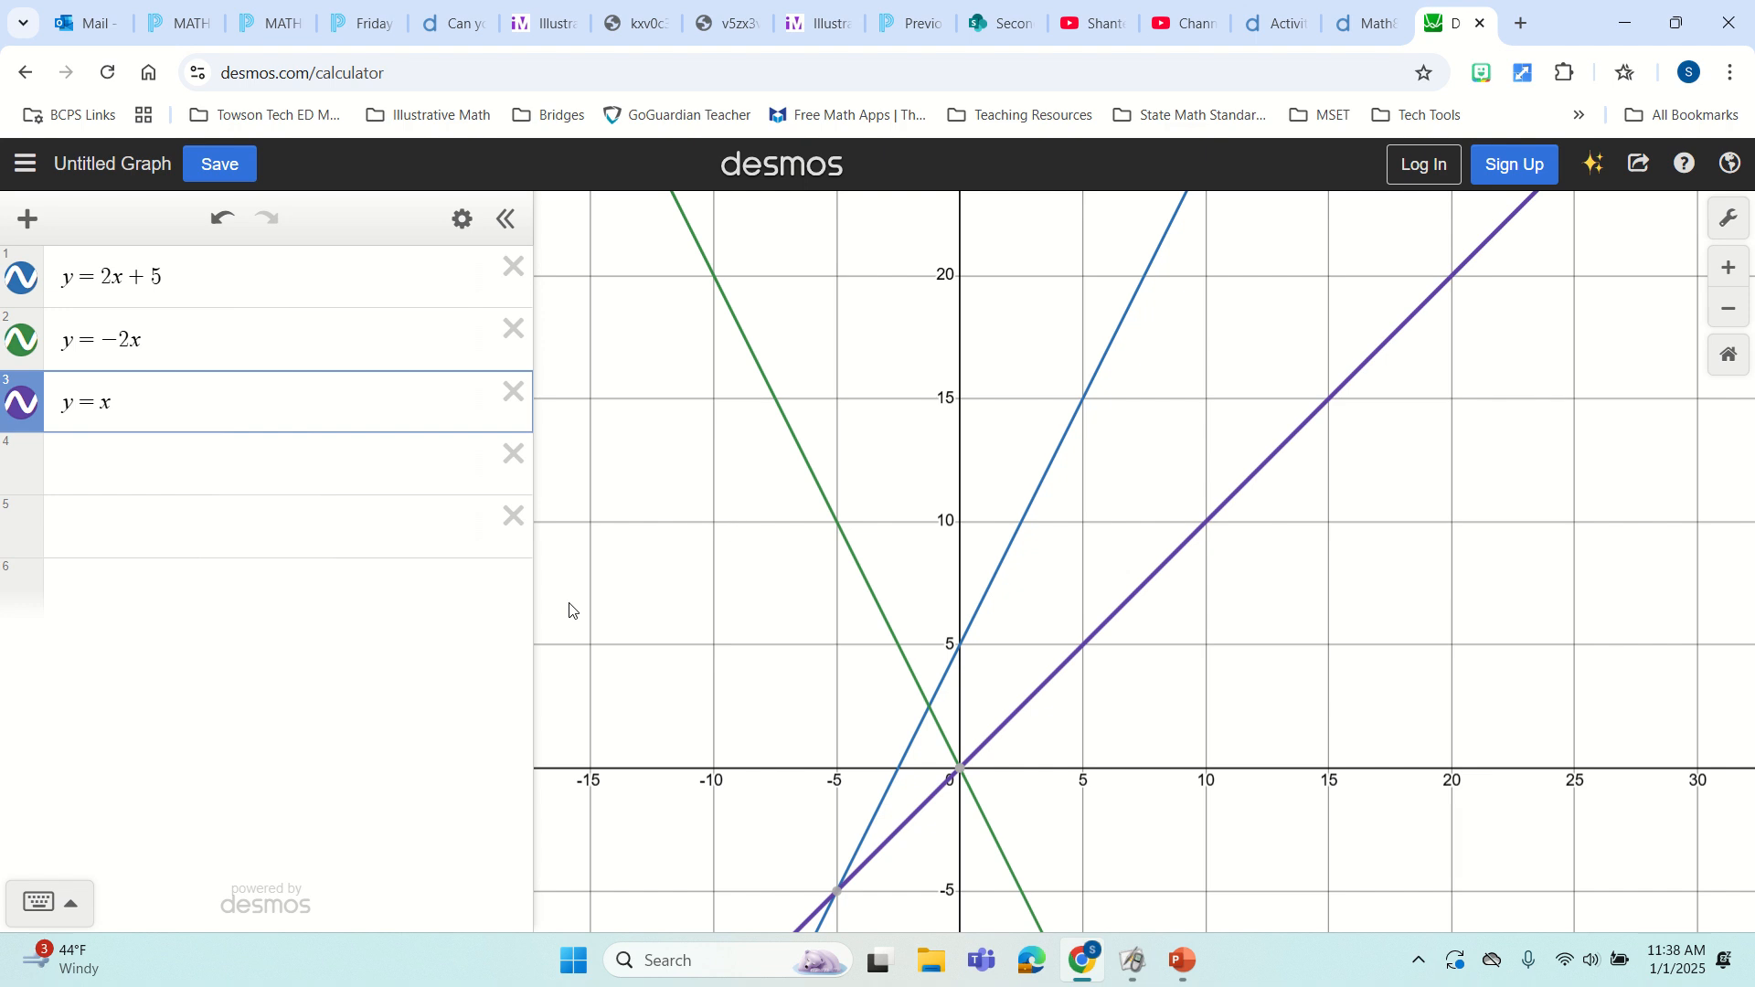
type("1")
Graph the vertical line x = 5 and the horizontal line y = 2 as the fourth and fifth expressions.
left_click(155, 472)
type("x=5")
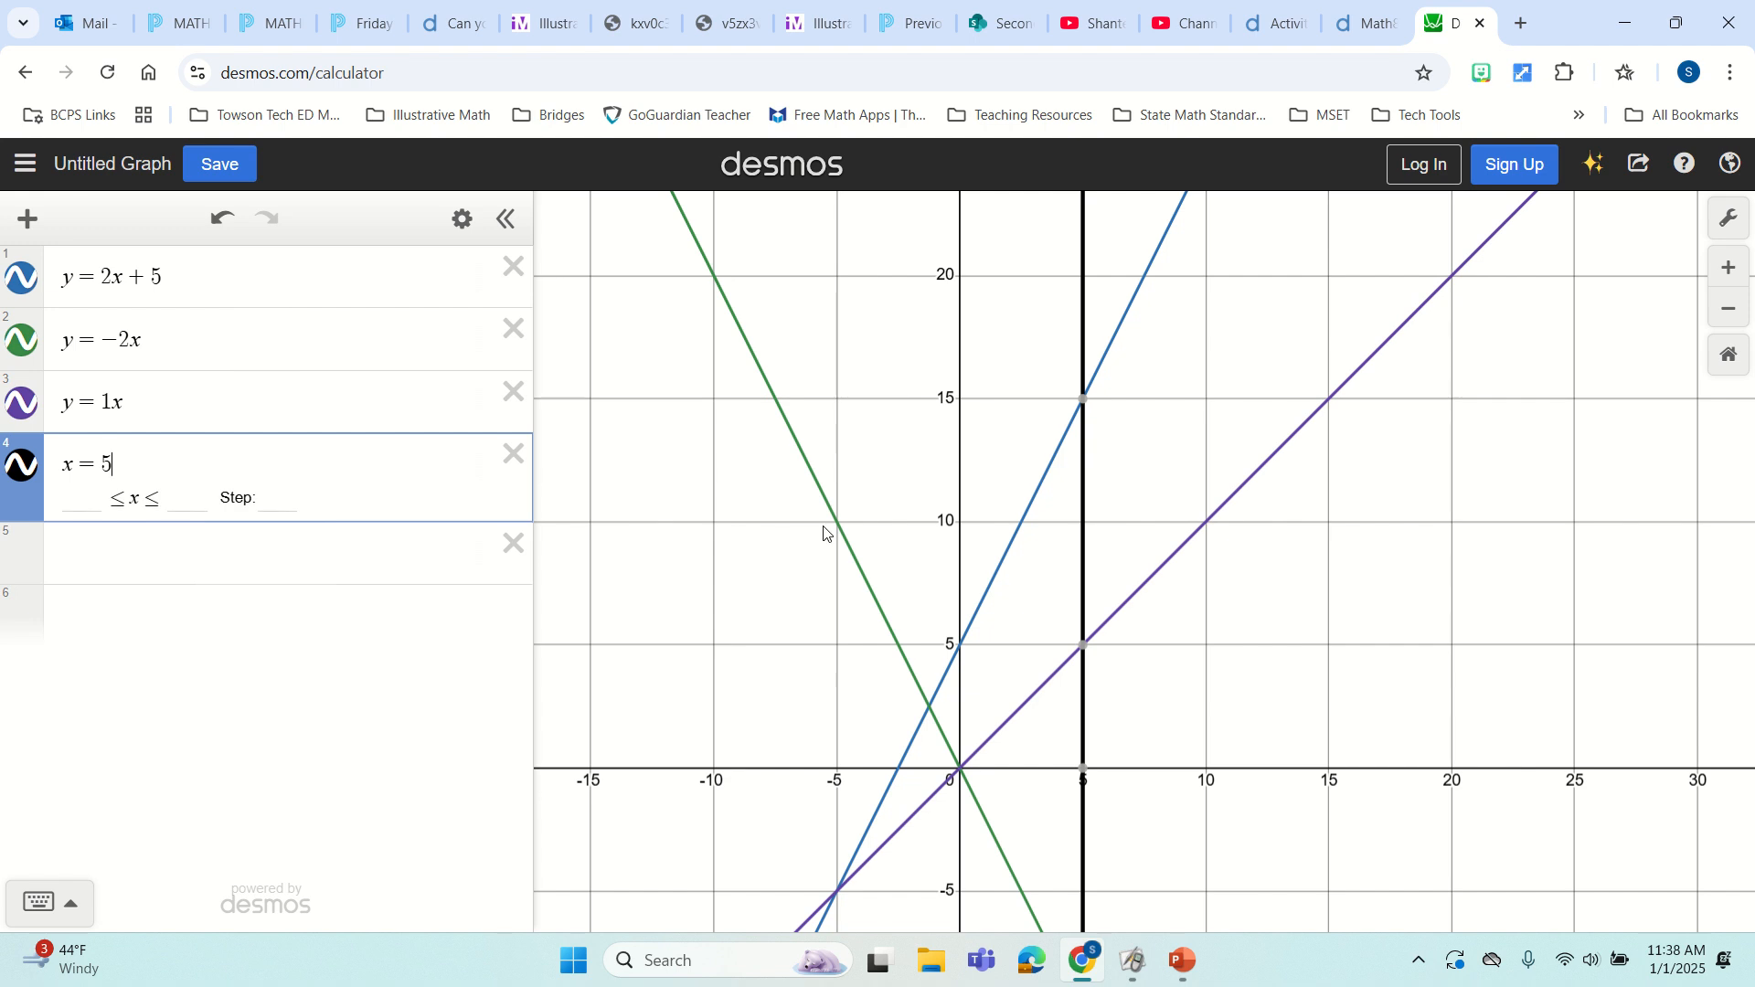
left_click(21, 464)
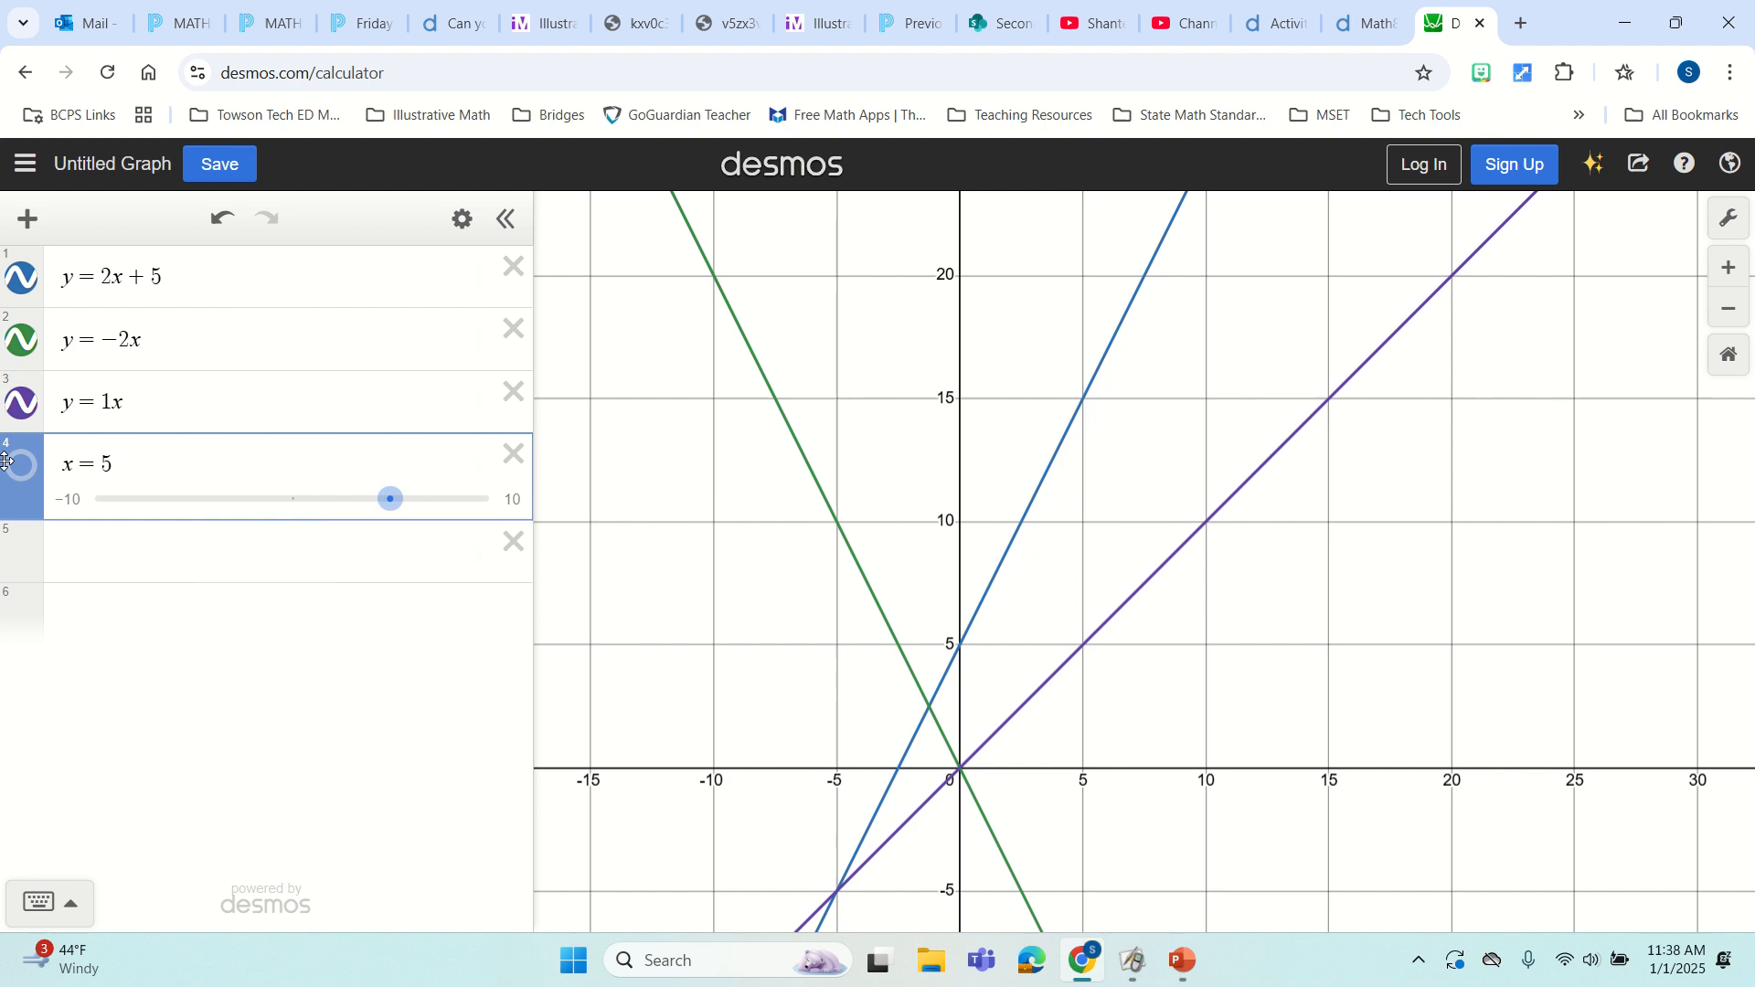
left_click(16, 464)
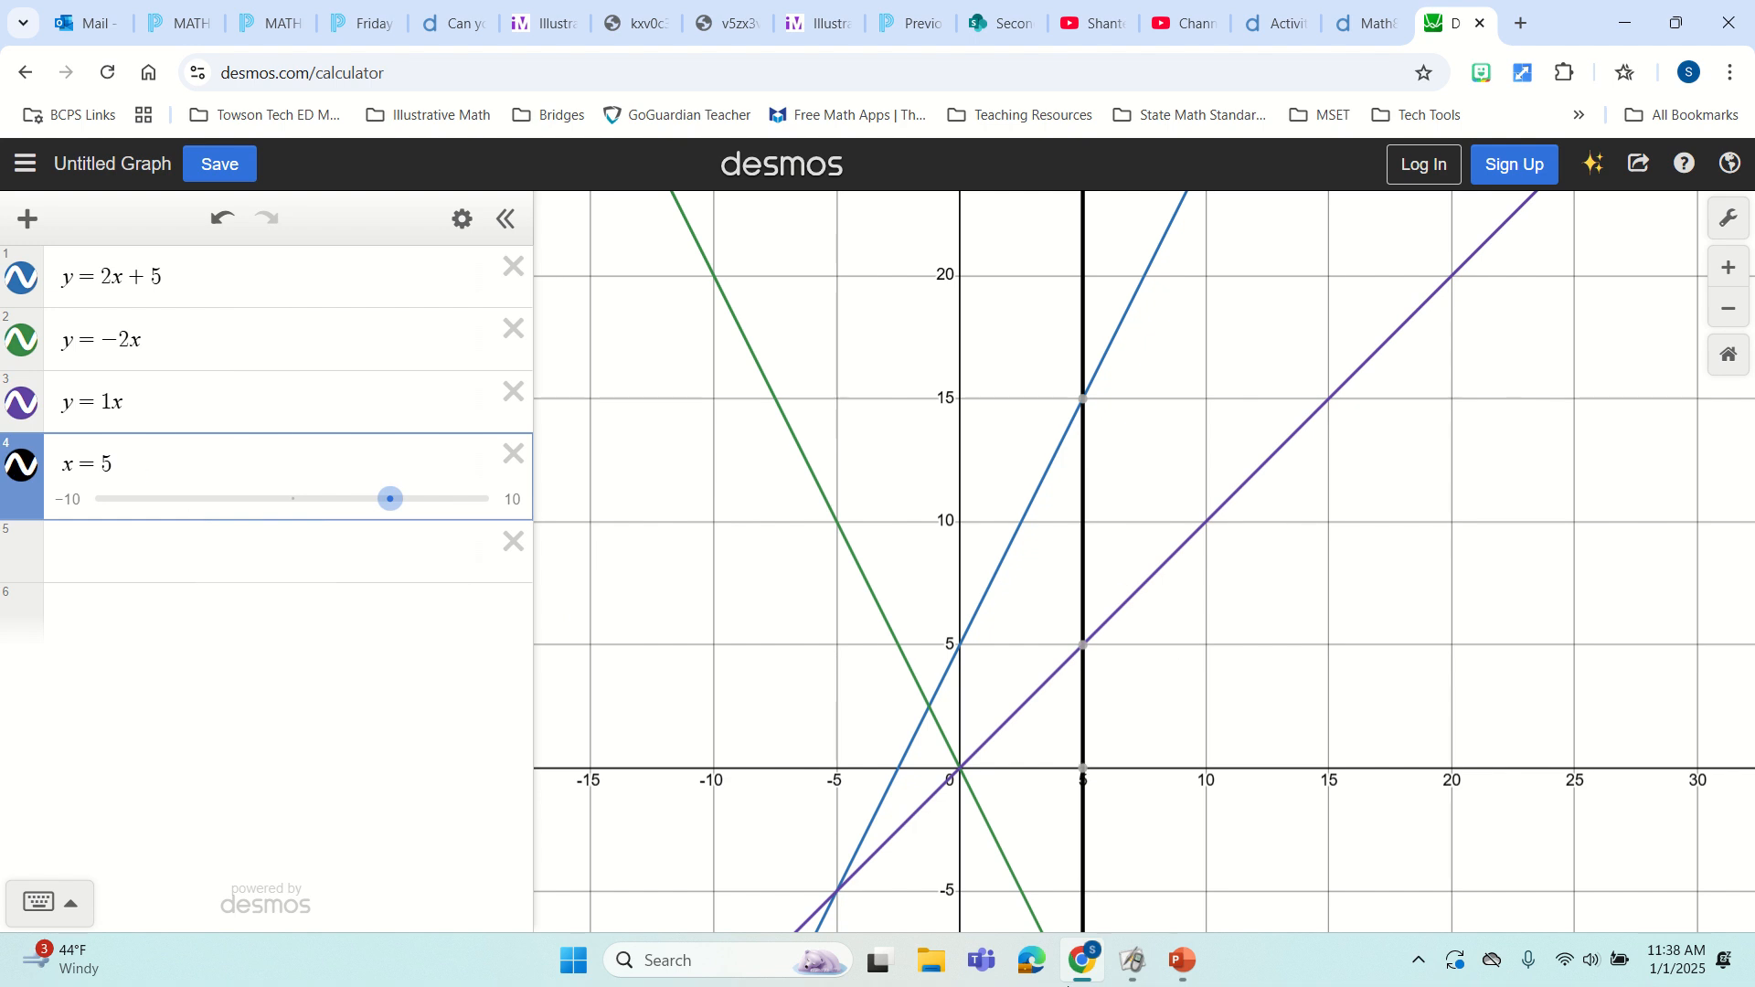
left_click(239, 557)
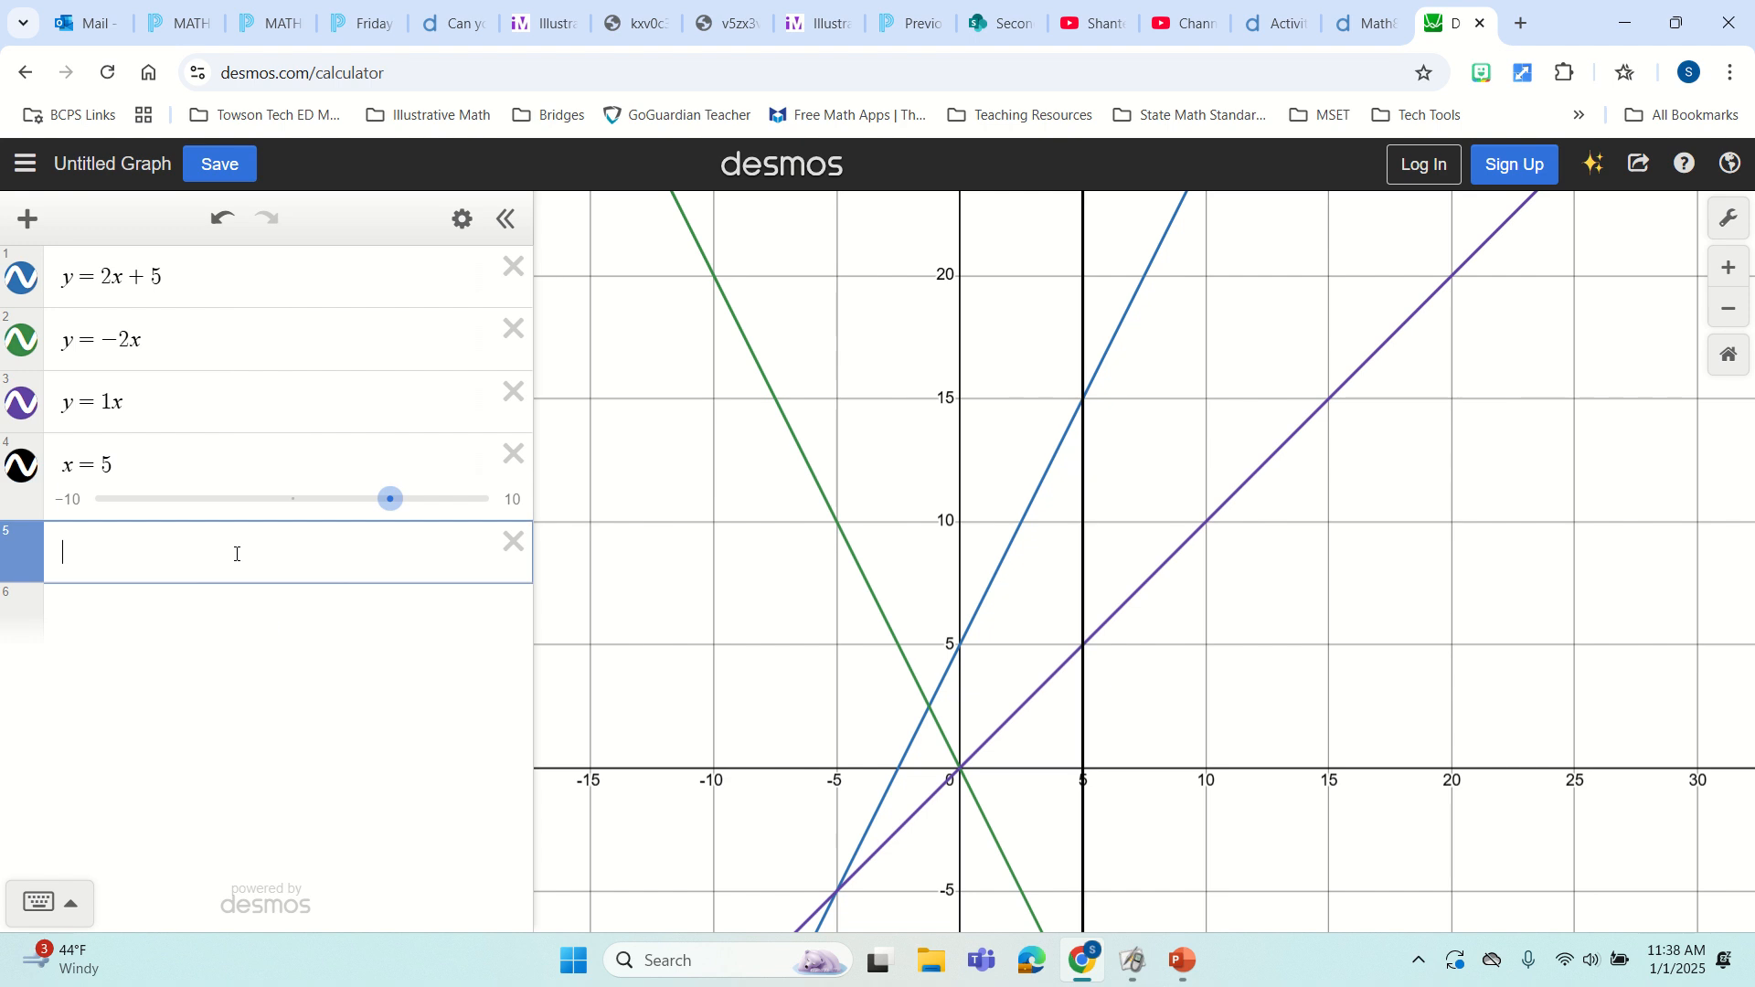
type("y=2")
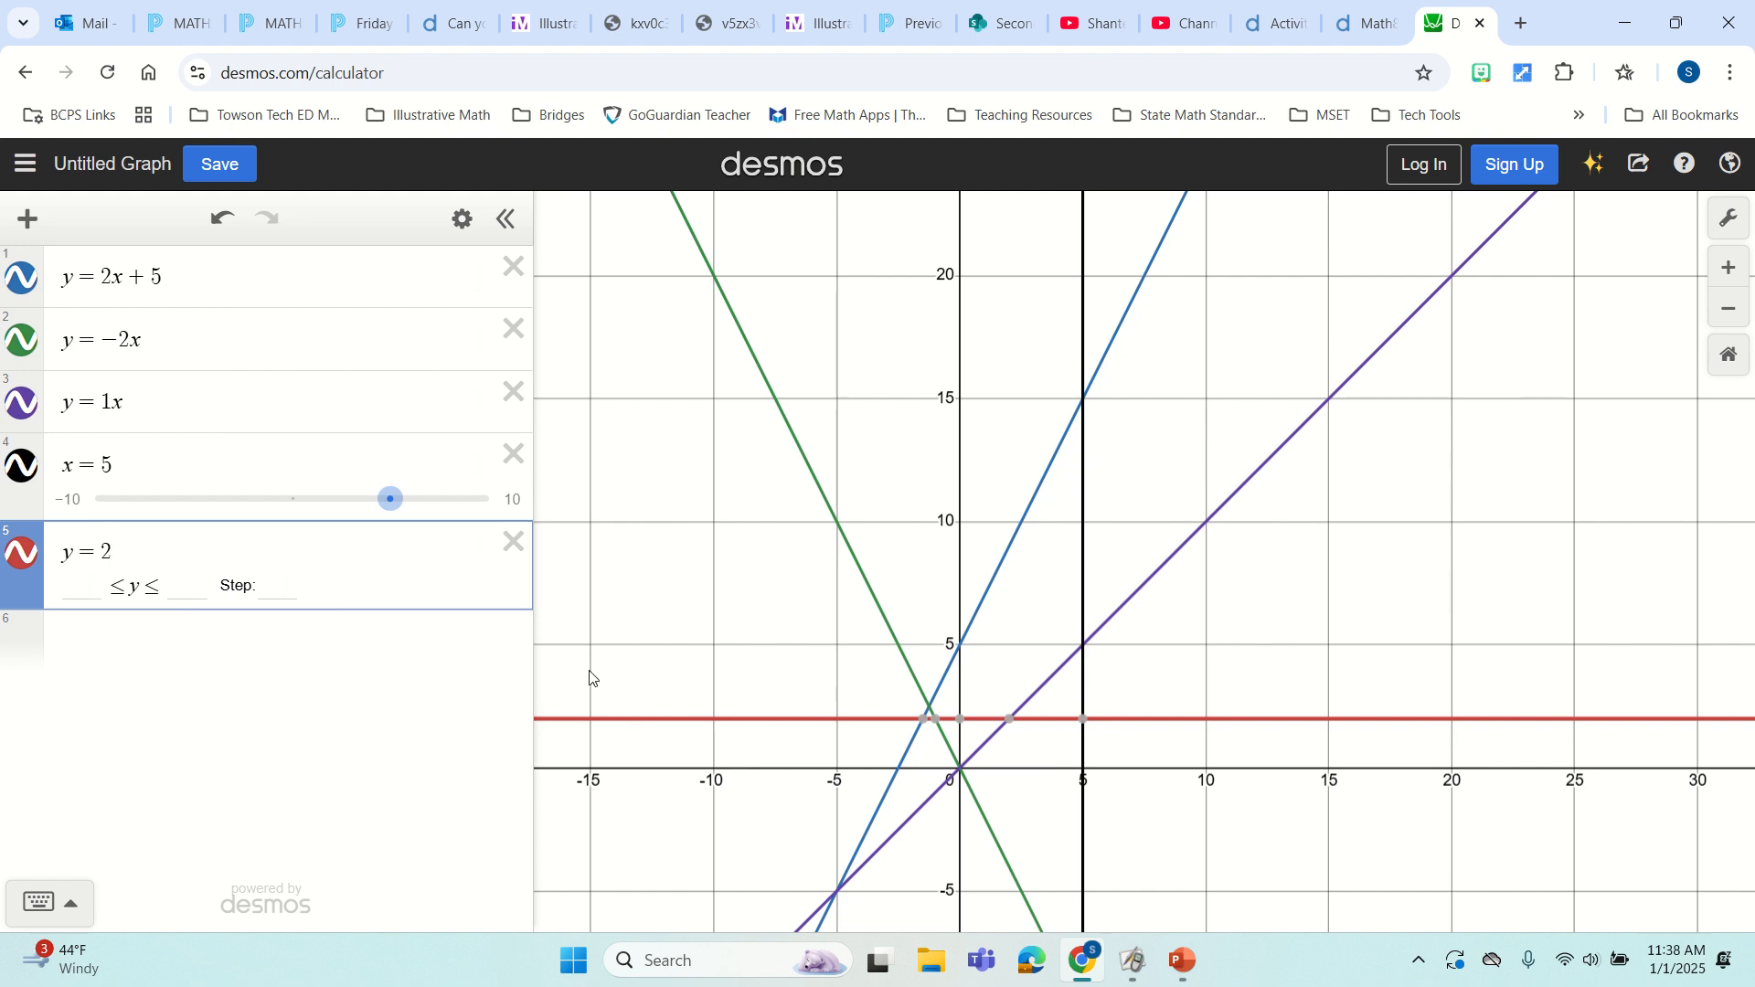
Move the vertical line to x = 0.4 and the horizontal line to y = 1.6 with their sliders.
left_click(128, 455)
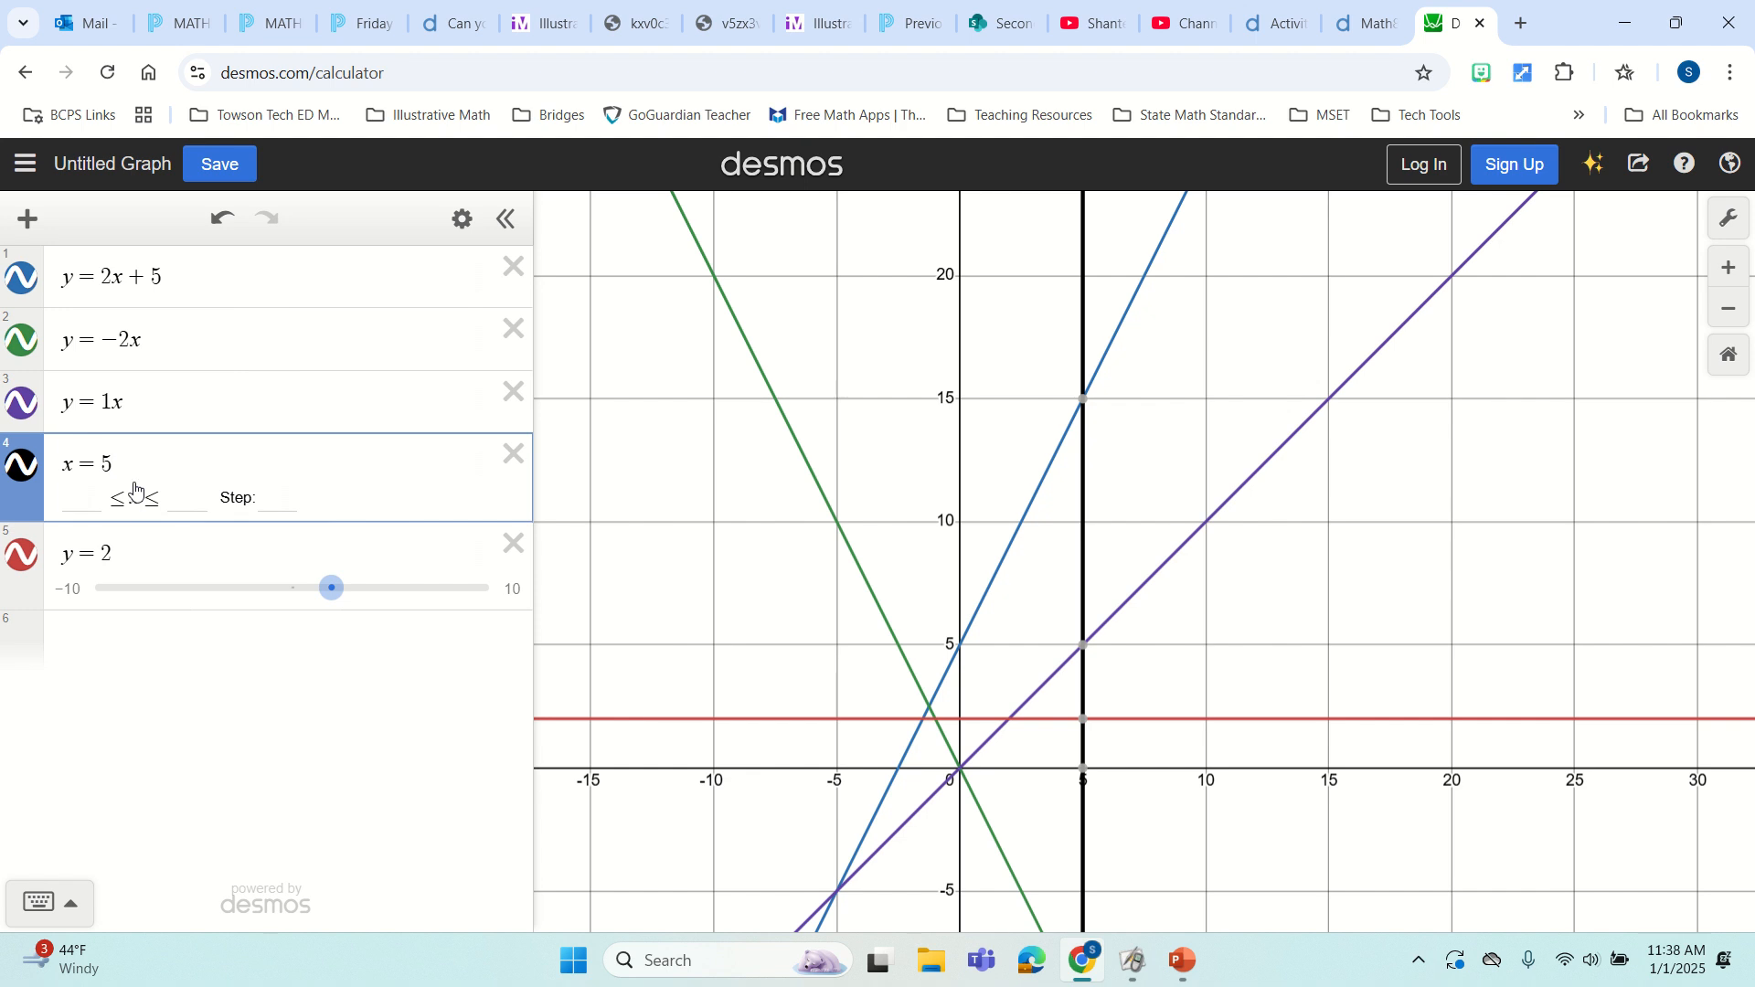
left_click(149, 545)
left_click_drag(378, 498, 300, 499)
left_click_drag(331, 586, 327, 545)
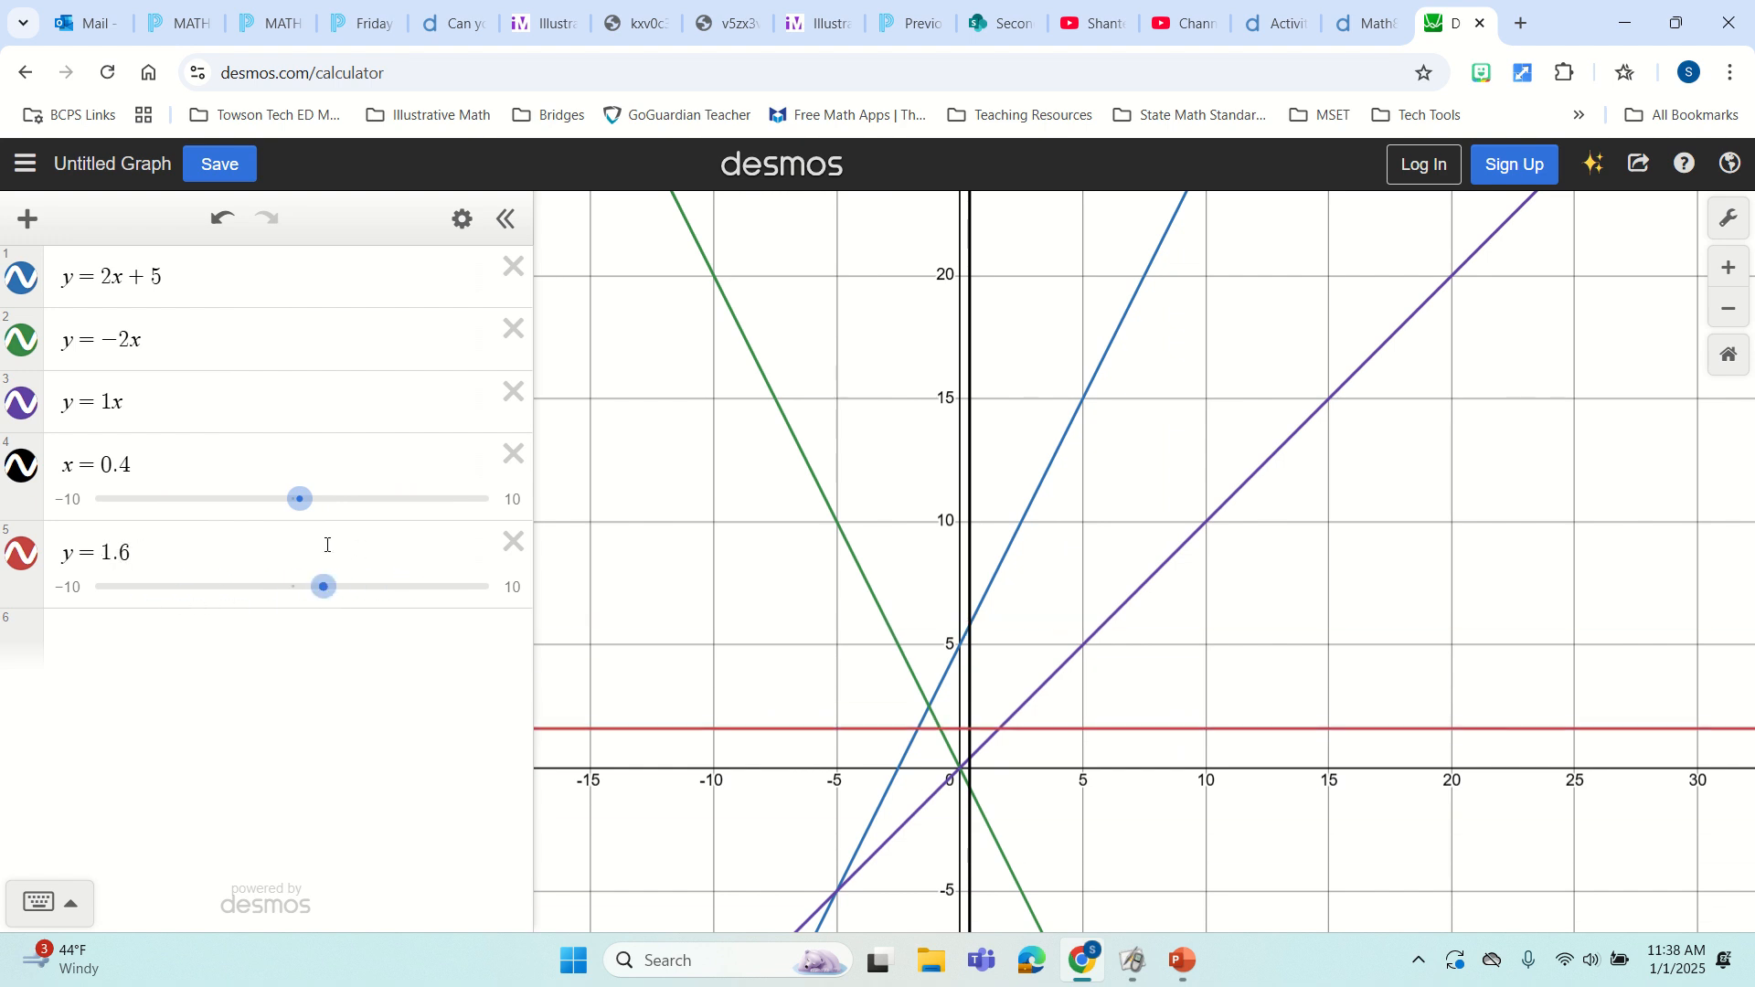
Delete the horizontal line, vertical line, y = 1x and y = -2x expressions, keeping only y = 2x + 5.
left_click(514, 543)
left_click(517, 466)
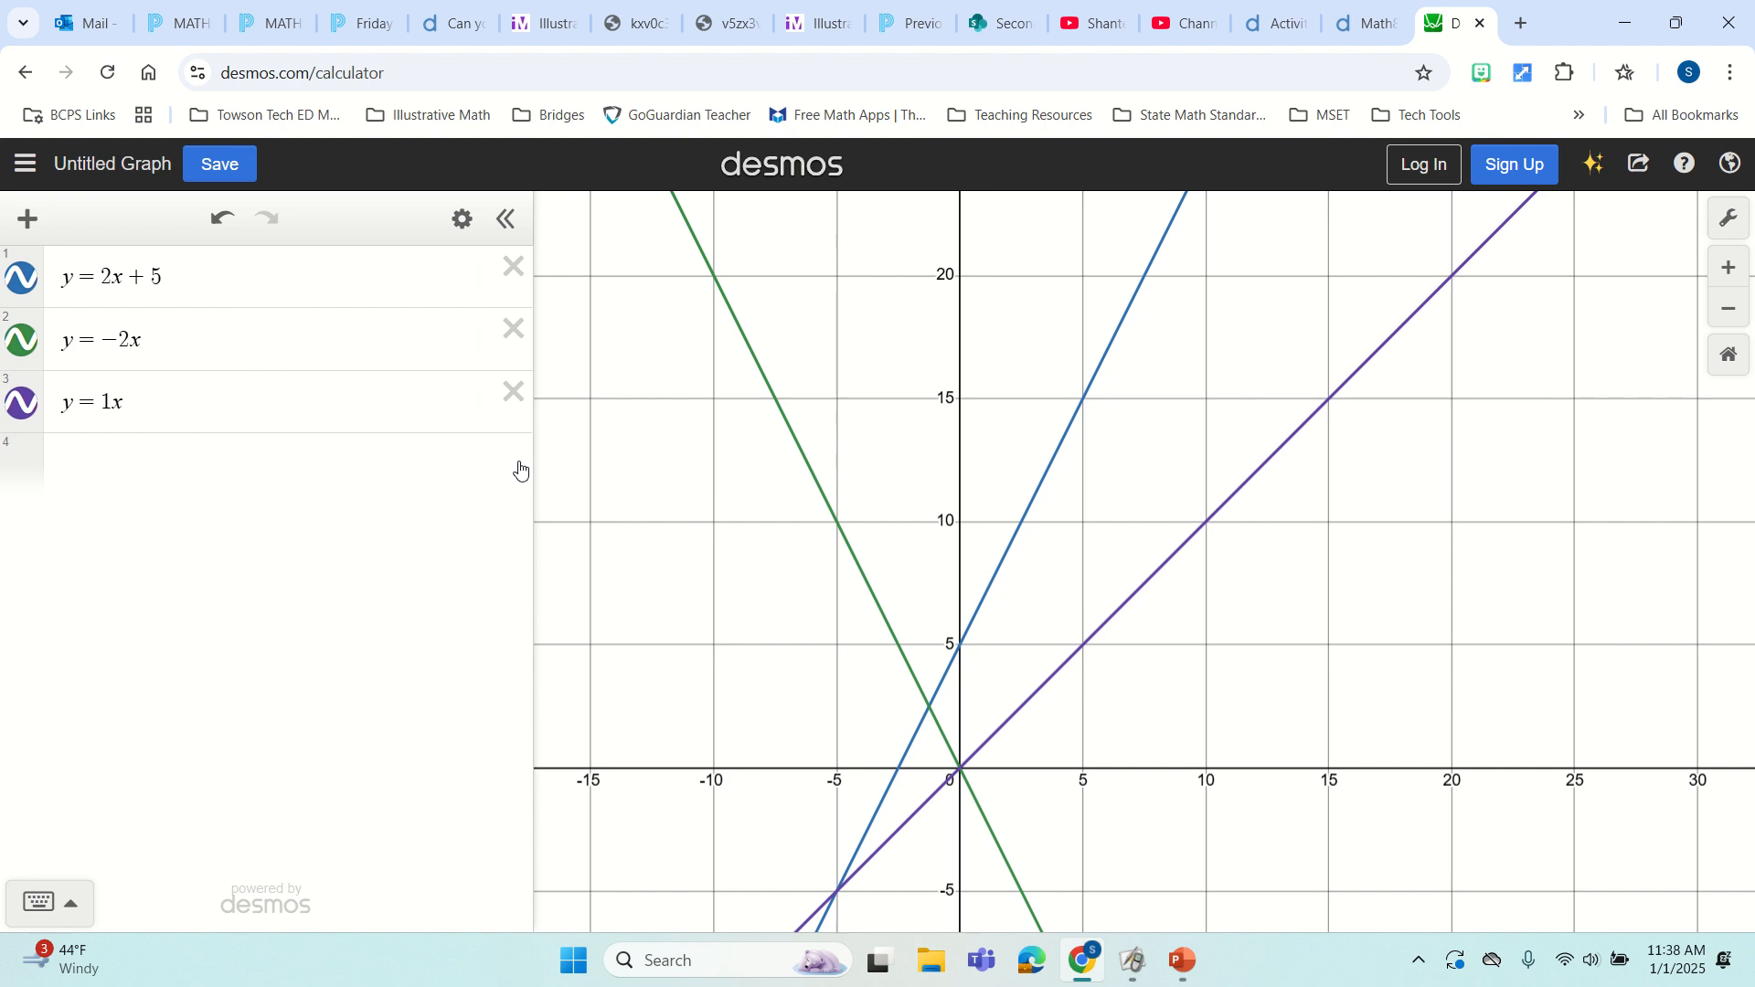
left_click(511, 391)
left_click(514, 329)
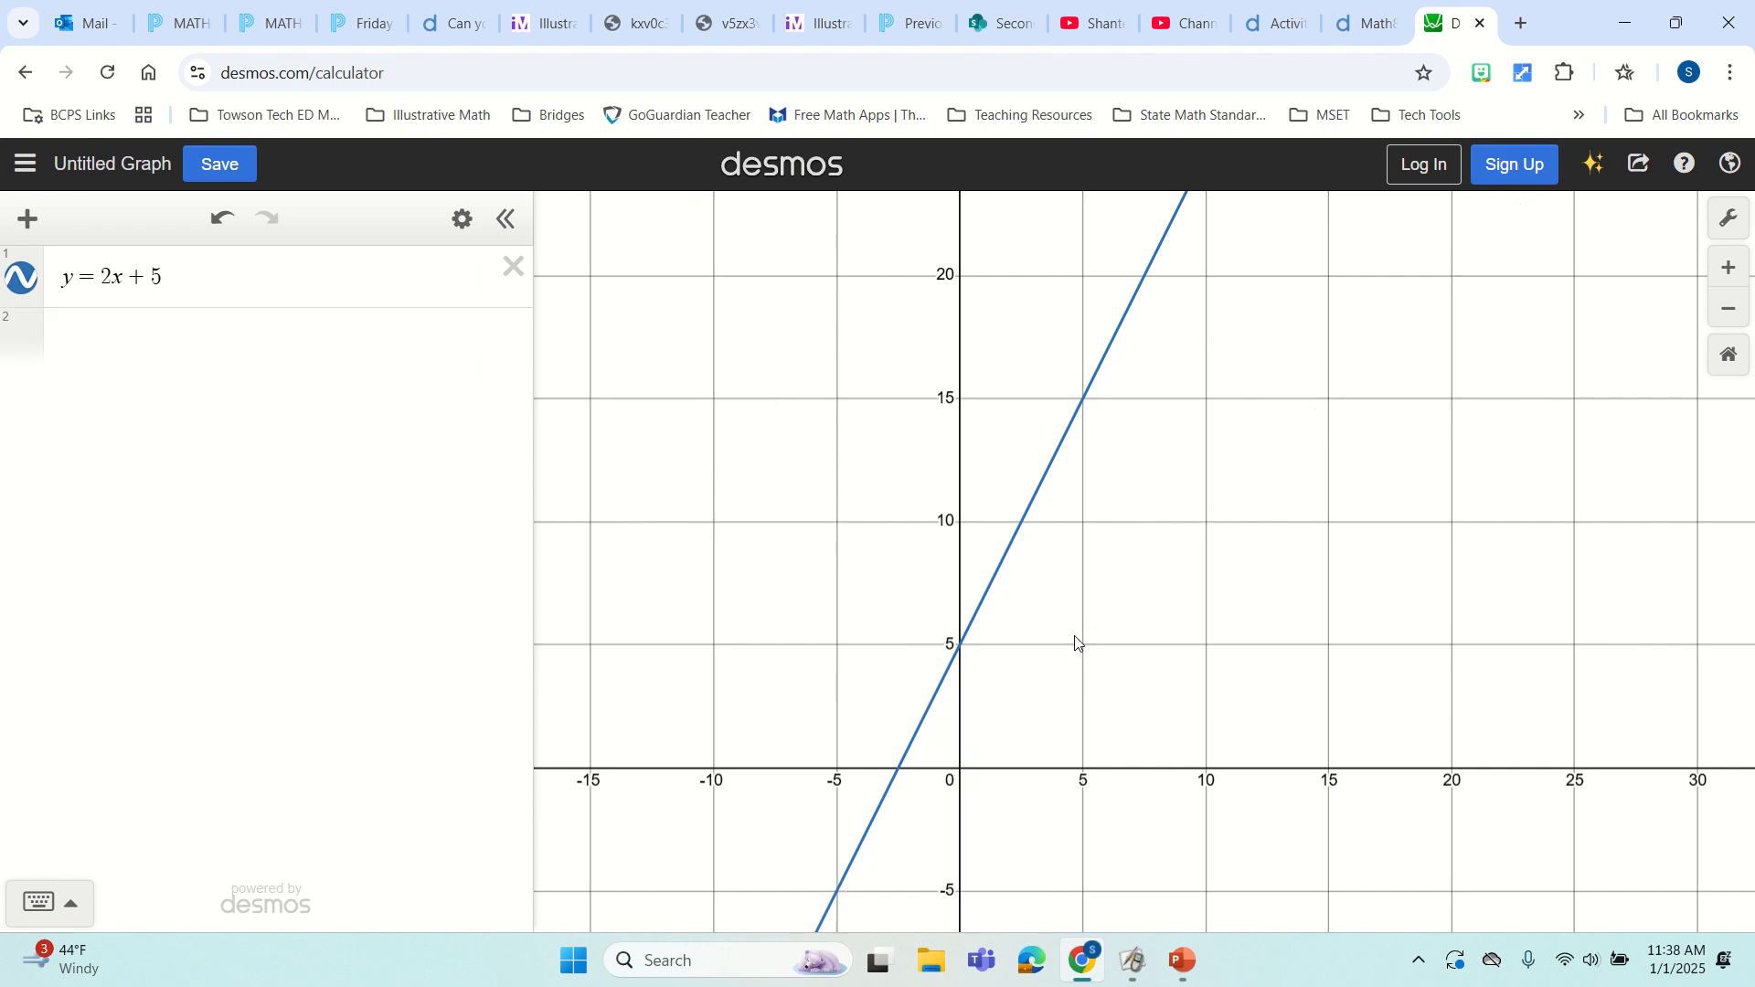